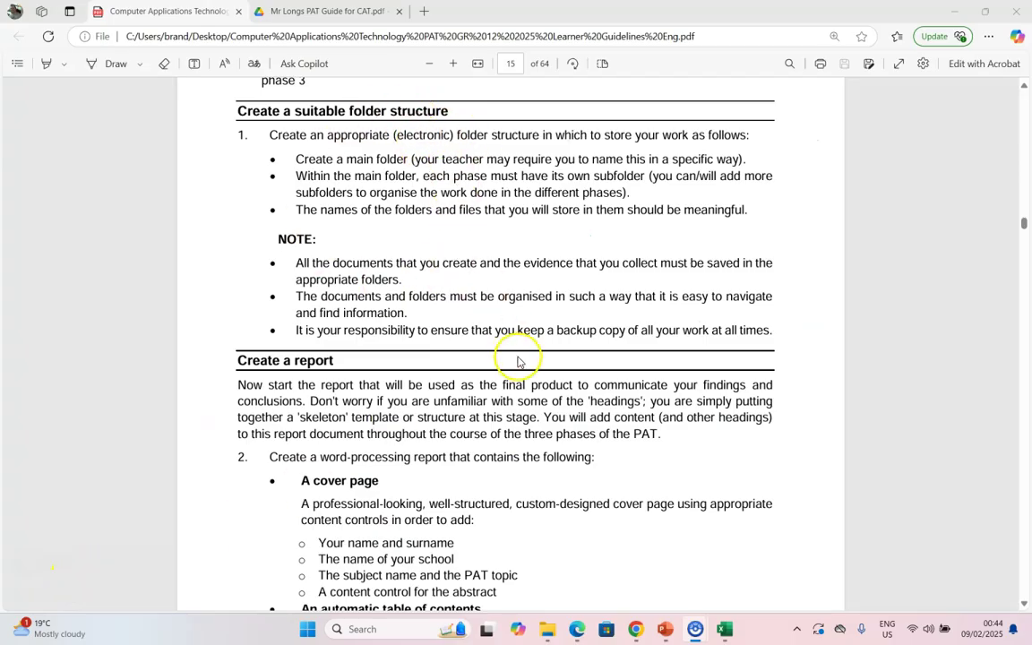
Read the cover page requirements in the guidelines, and open the Report subfolder of Phase 1 in File Explorer.
scroll(517, 358, down, 3)
scroll(518, 364, down, 2)
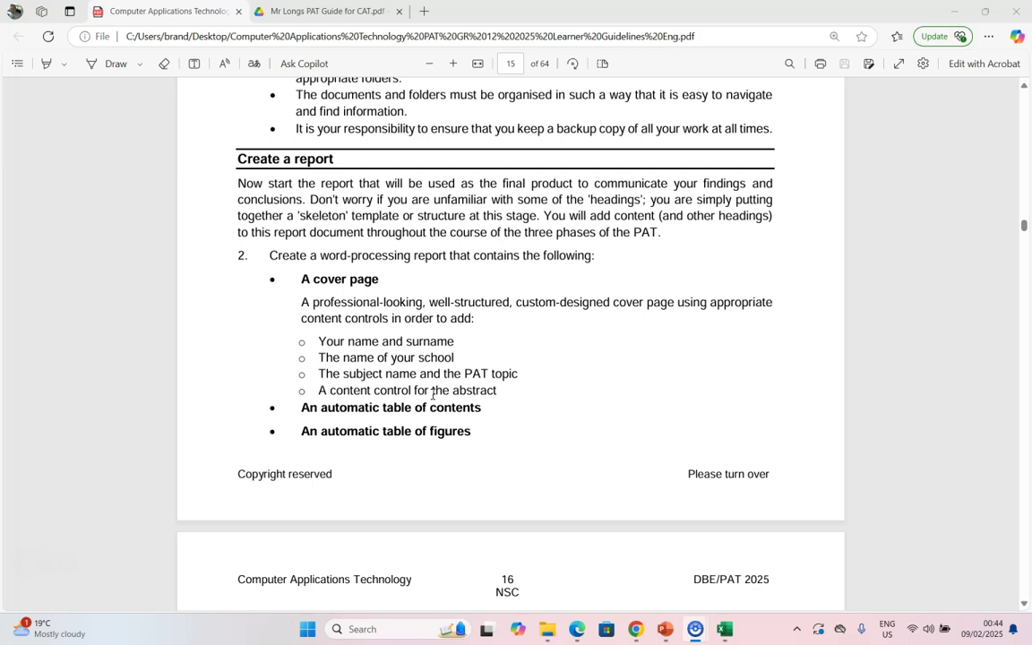
key(alt+Tab)
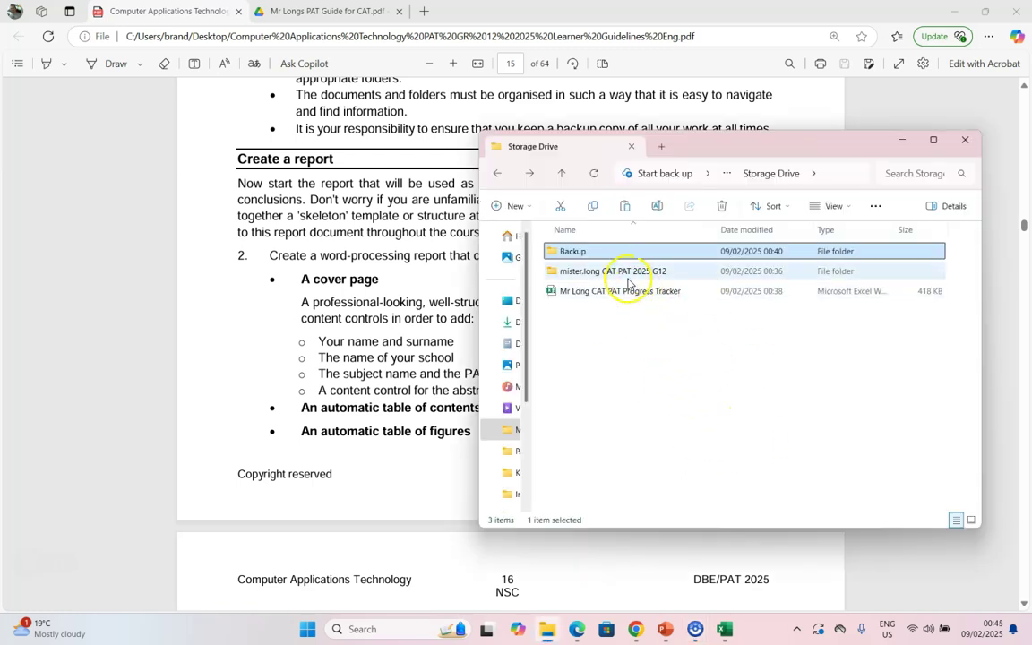
double_click(620, 271)
double_click(584, 253)
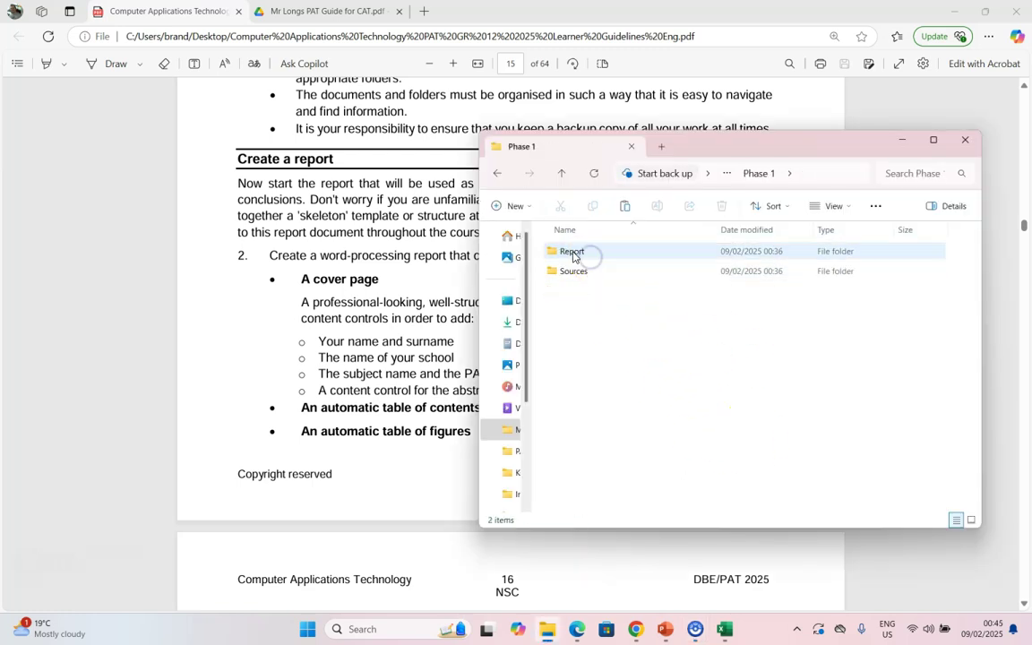
double_click(574, 254)
Create a Microsoft Word document named "Phase 1 Report" in the Report folder and open it in Word.
click(520, 206)
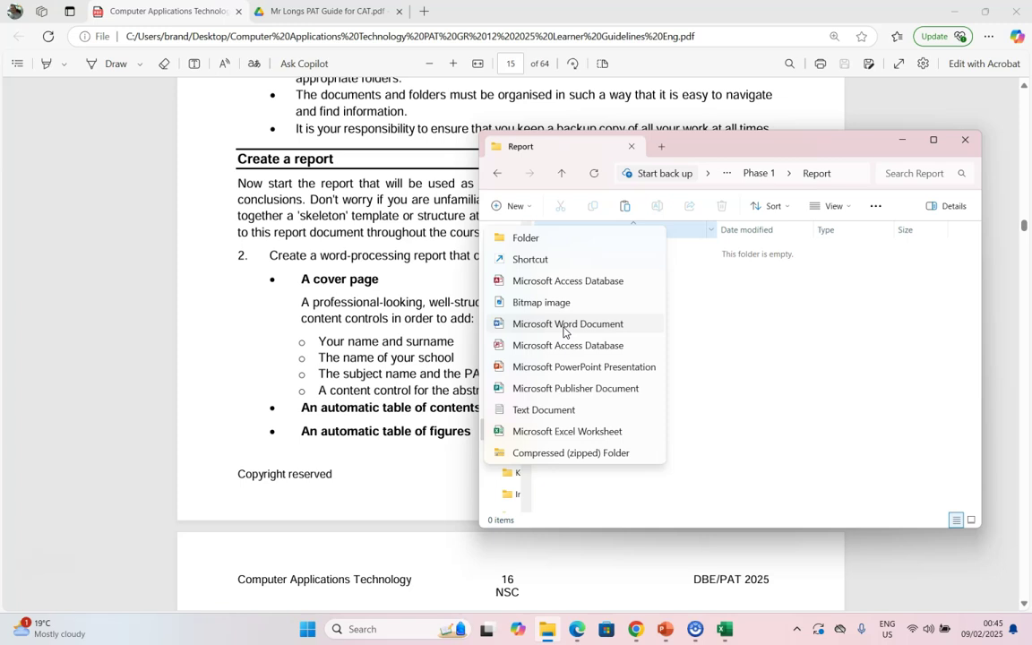
click(564, 332)
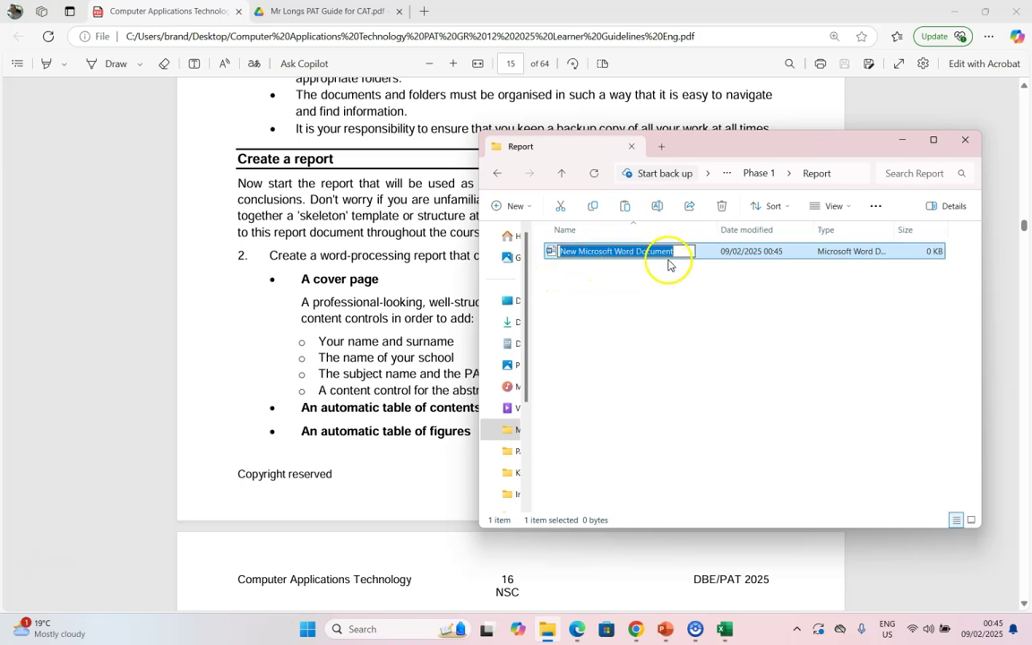
text(Phase 1 Report)
click(662, 316)
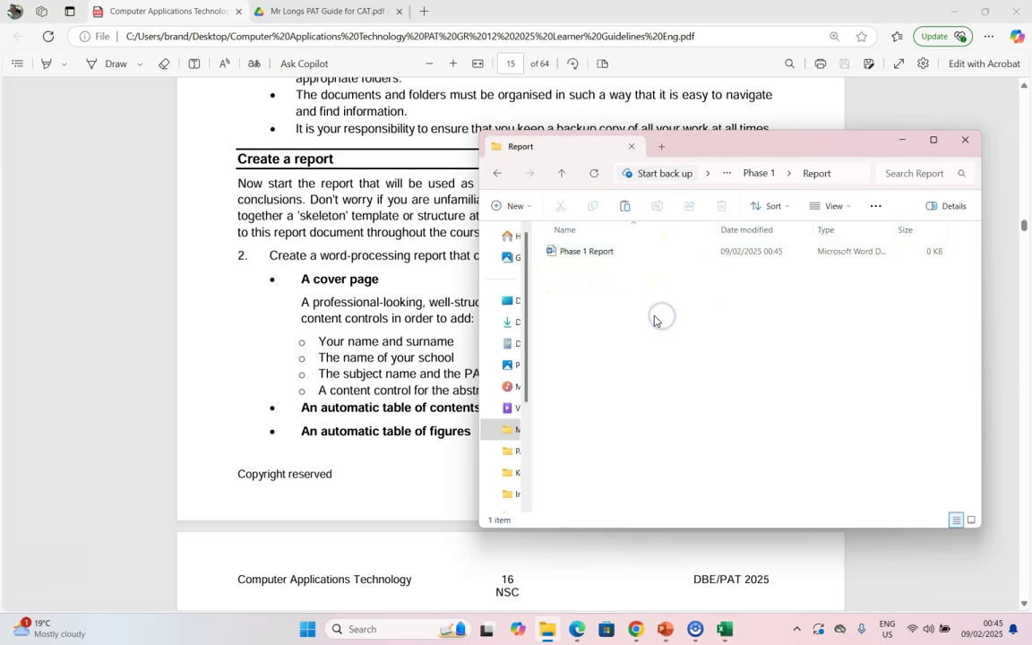
double_click(596, 252)
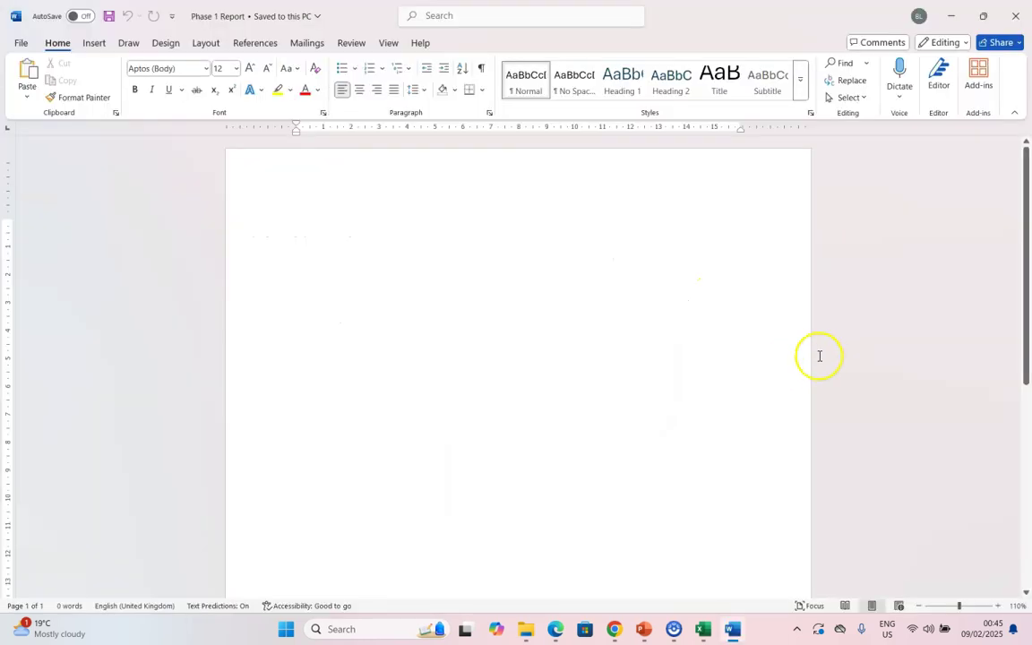
click(555, 630)
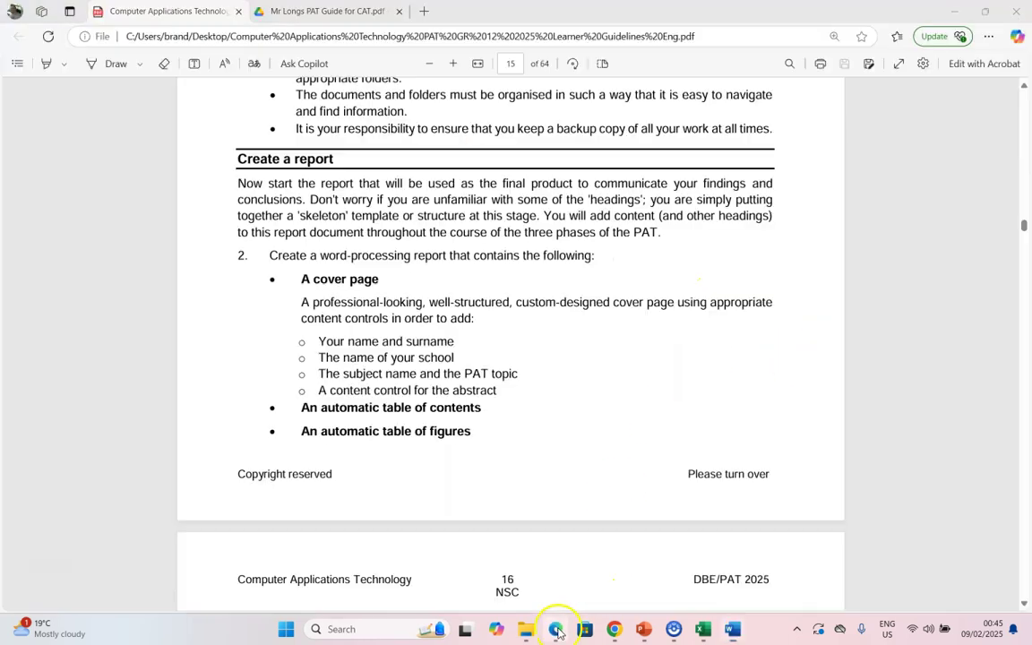
click(730, 628)
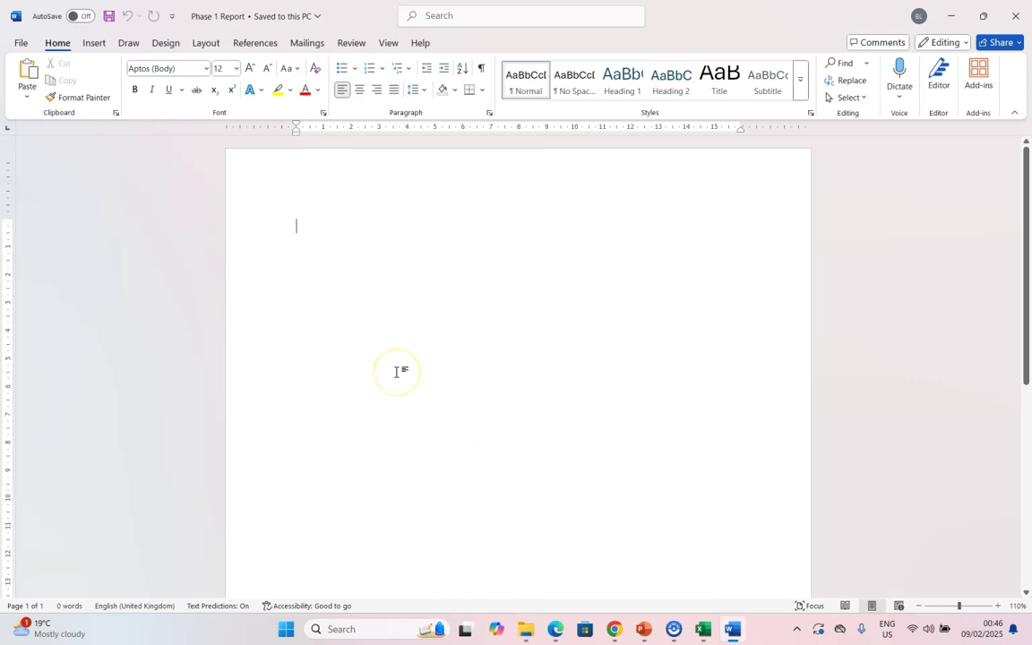
Insert a page break in the blank document and add the built-in Grid cover page at its start.
key(ctrl+Return)
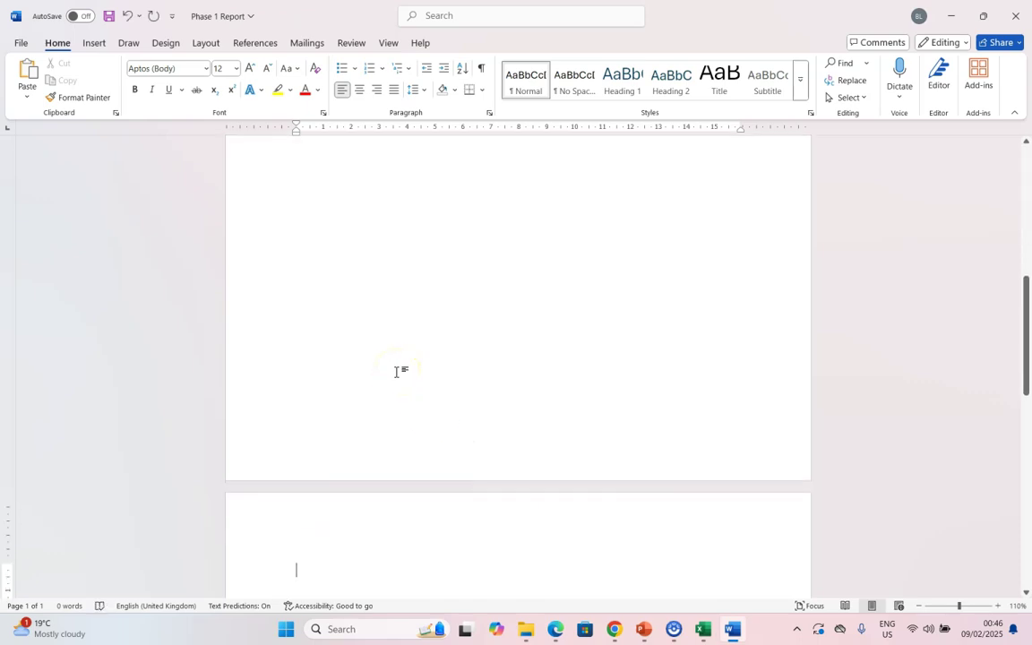
click(309, 197)
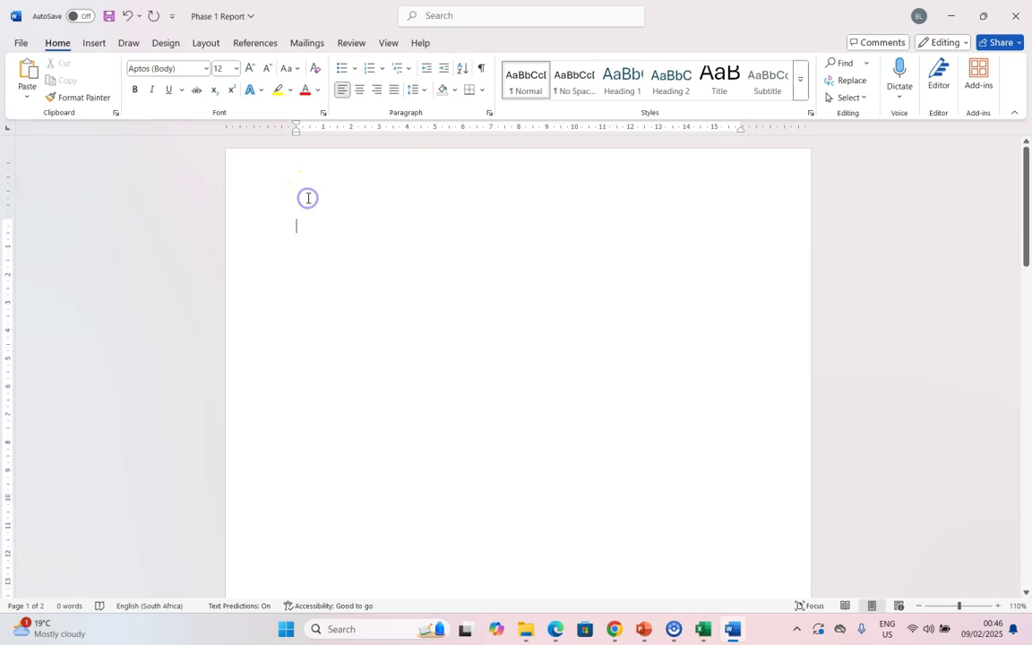
click(94, 44)
click(30, 90)
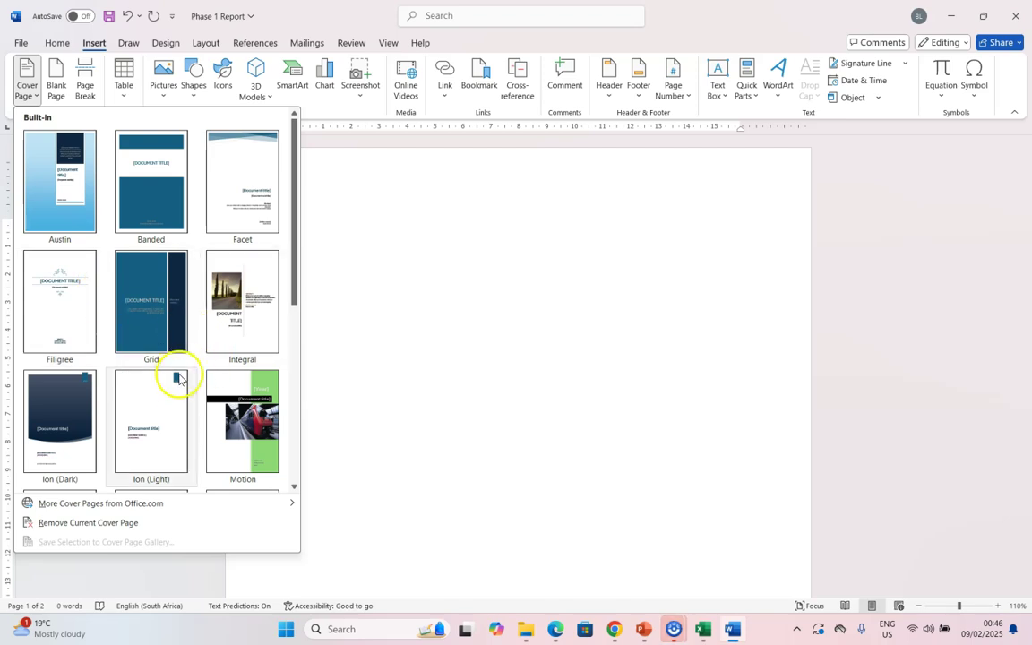
click(158, 302)
Check the required cover details and draw a text box about 8.87 cm by 1.02 cm at the foot of the cover's wide panel.
key(alt+Tab)
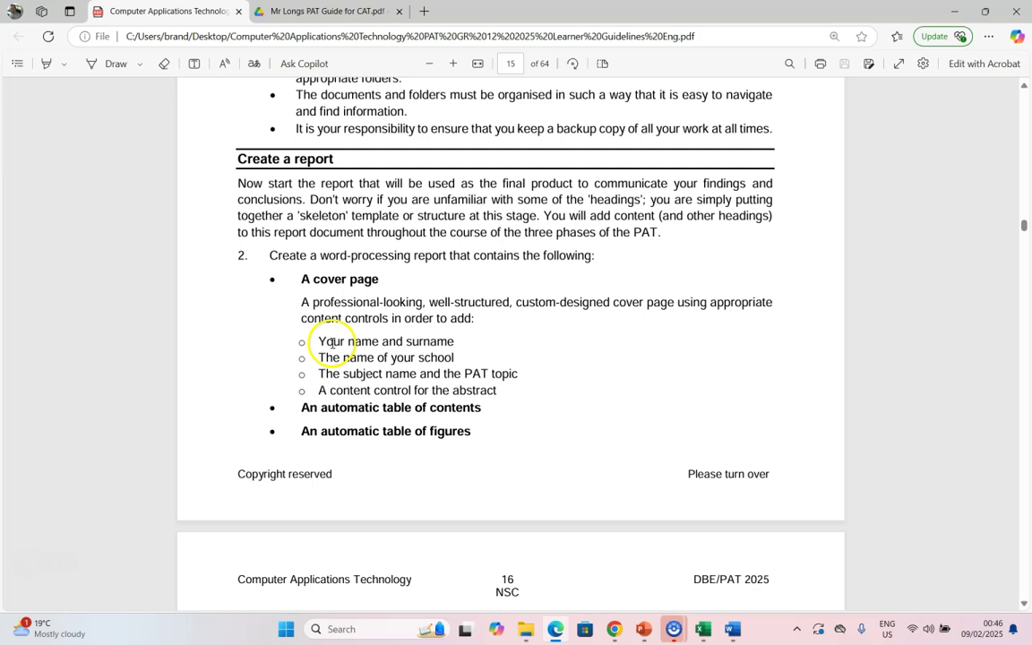
key(alt+Tab)
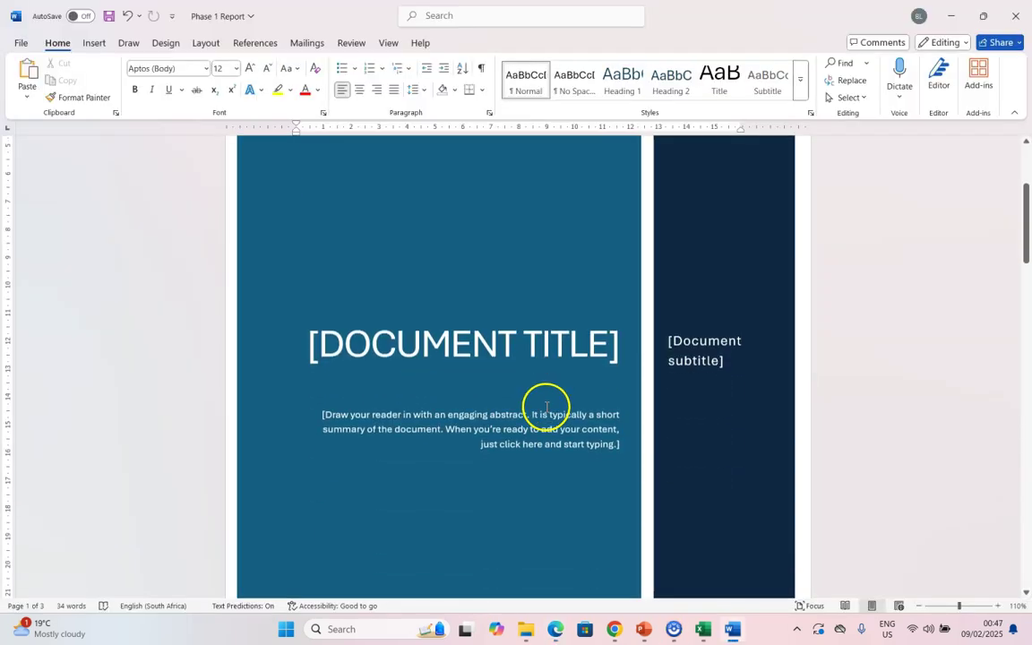
scroll(572, 399, up, 3)
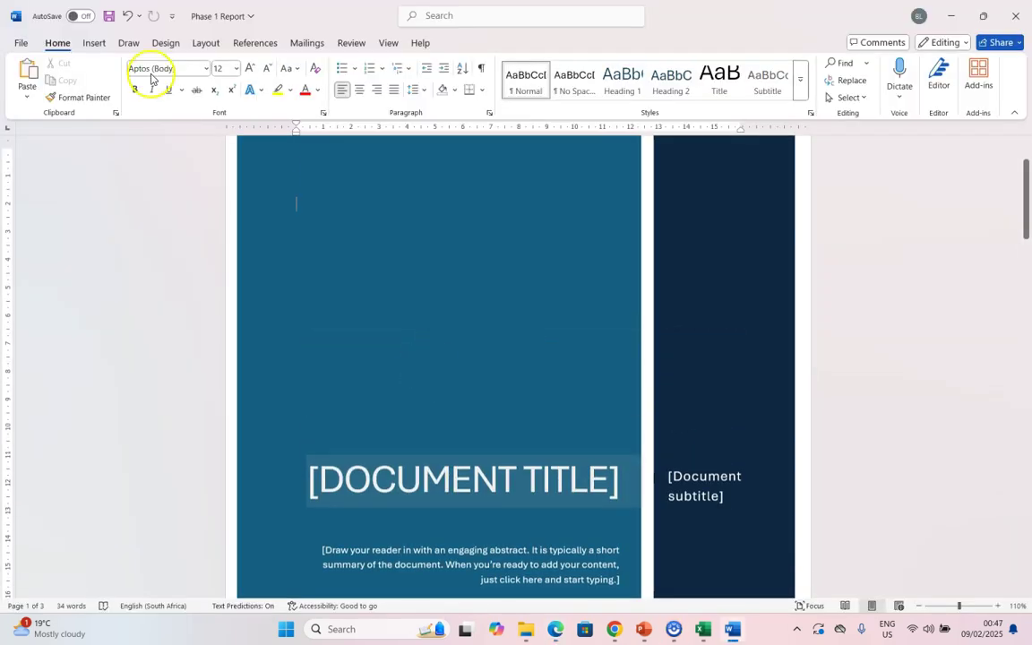
click(94, 42)
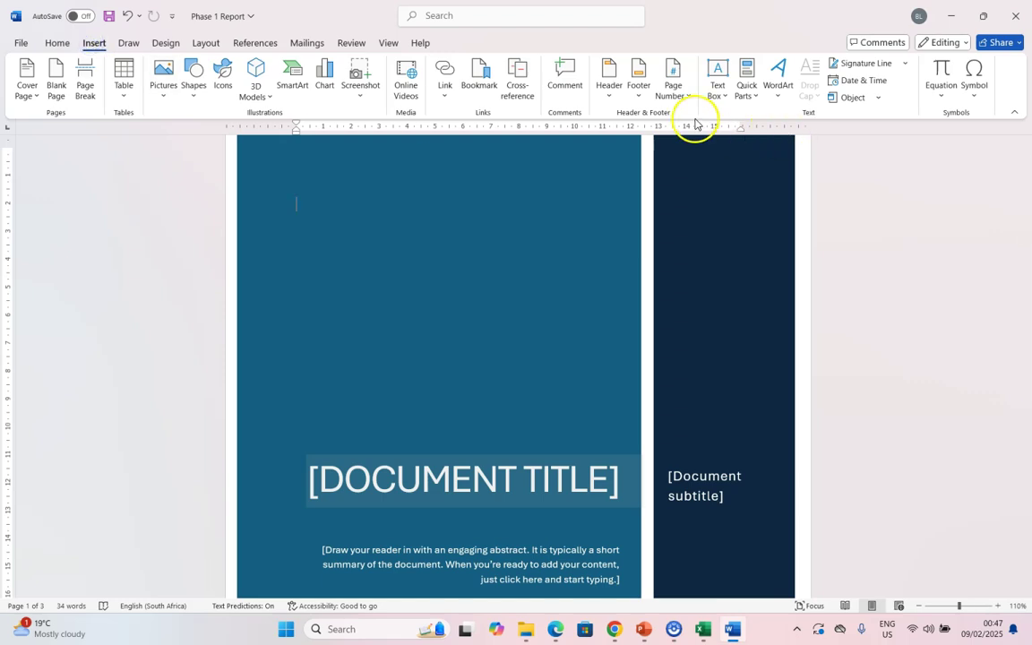
click(723, 89)
scroll(703, 207, down, 4)
click(755, 523)
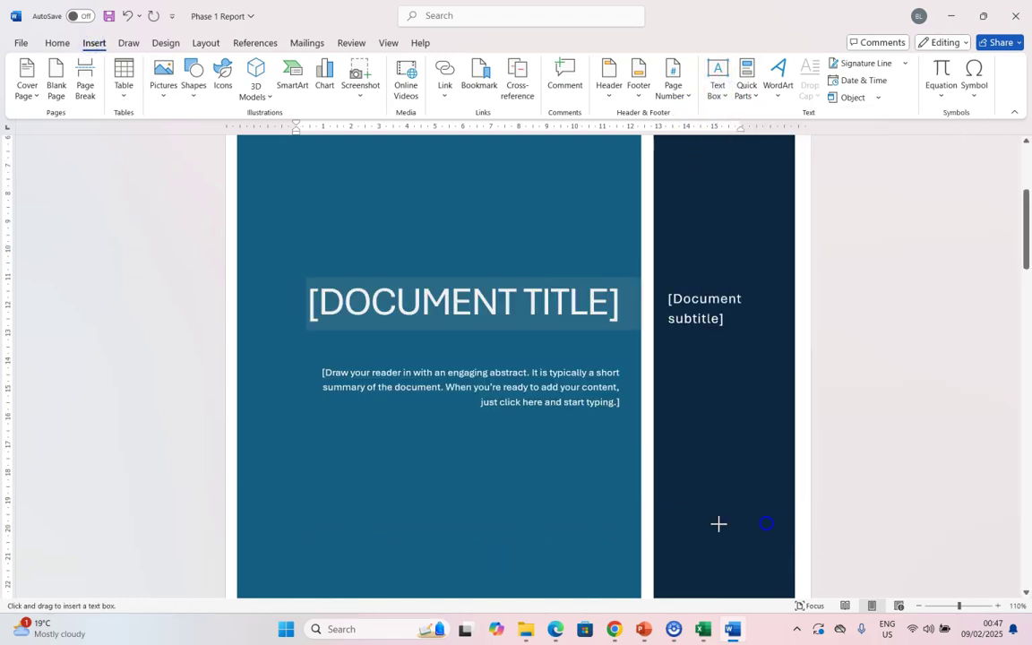
scroll(530, 458, down, 5)
mouse_move(249, 430)
mouse_down()
mouse_move(282, 447)
mouse_move(497, 457)
mouse_up()
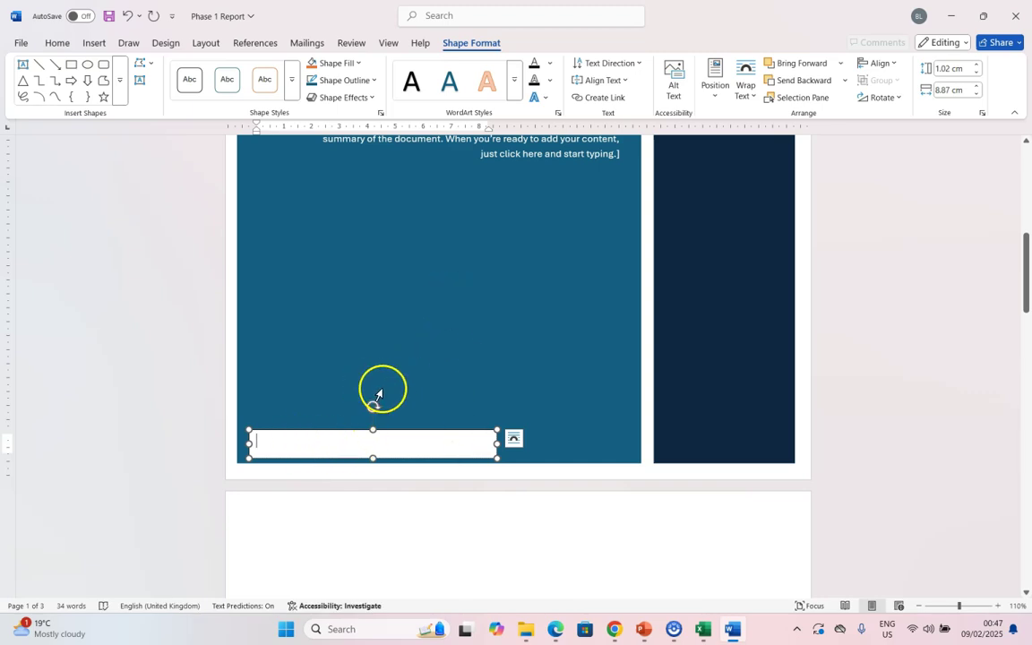
Remove the fill and outline from the new text box on the cover page.
click(358, 63)
click(332, 293)
click(340, 80)
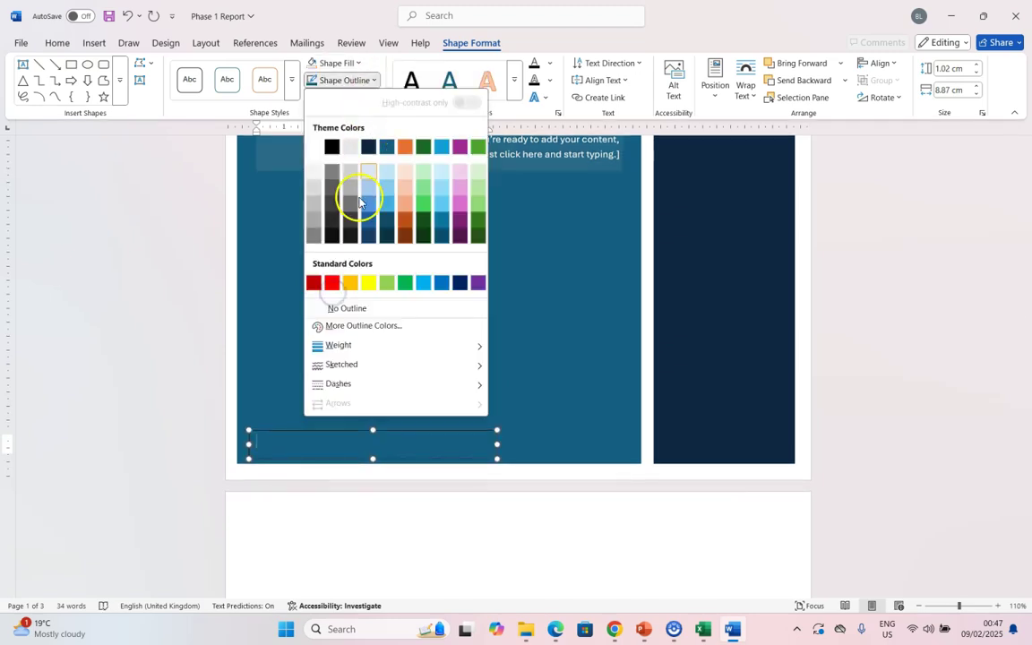
click(352, 308)
Enter the learner's full name in the text box and format it as white, bold, 18 pt text.
text(M)
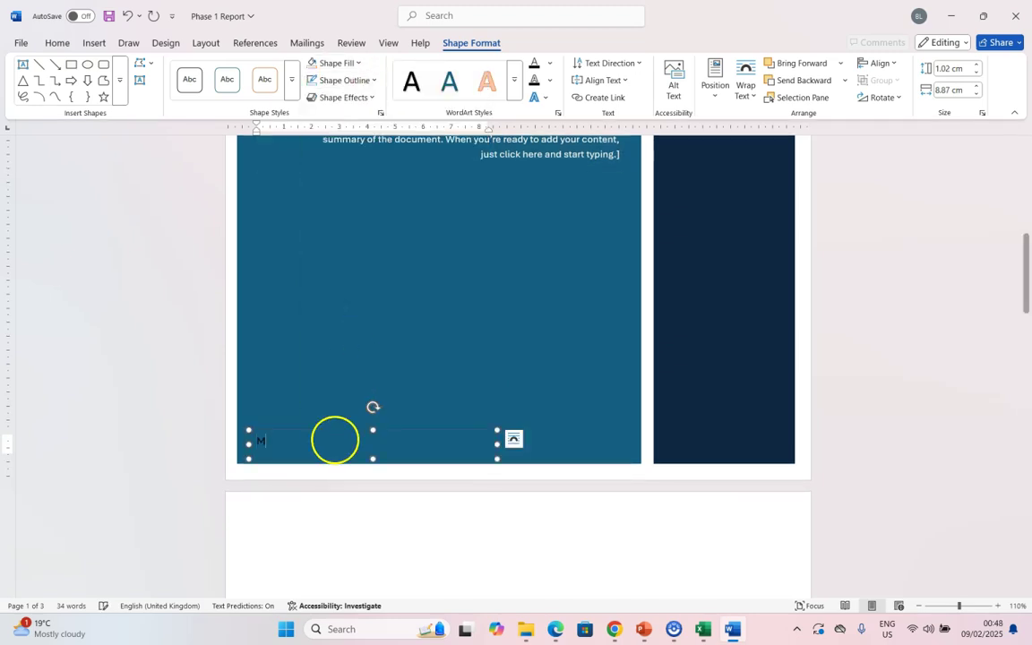
text(ister Long)
key(ctrl+a)
click(549, 64)
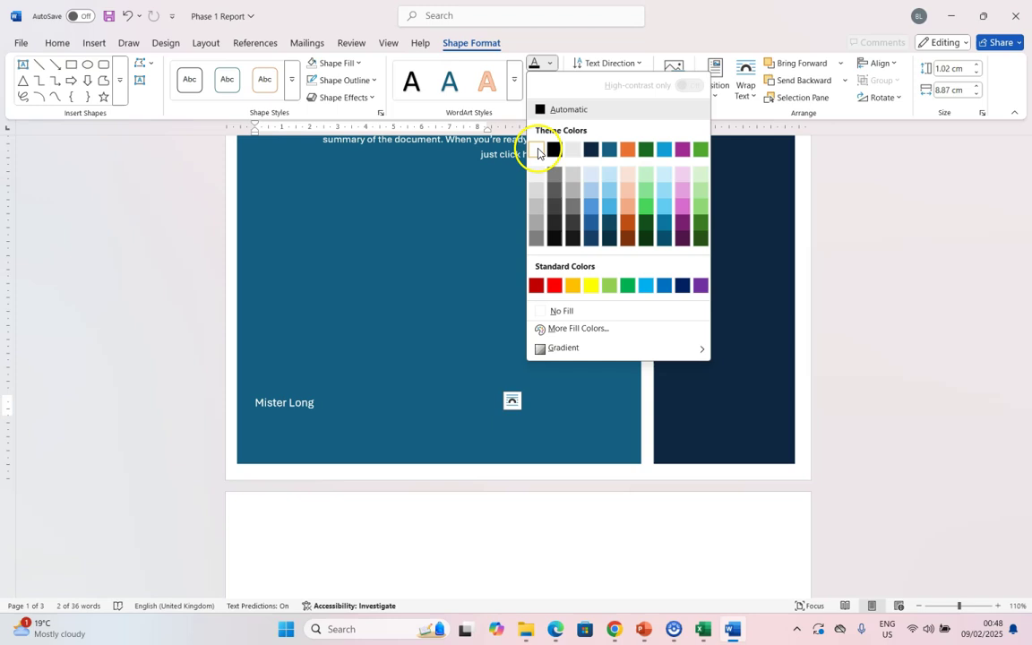
click(553, 147)
key(ctrl+b)
key(ctrl+shift+period)
key(ctrl+shift+period)
key(ctrl+shift+period)
key(ctrl+shift+period)
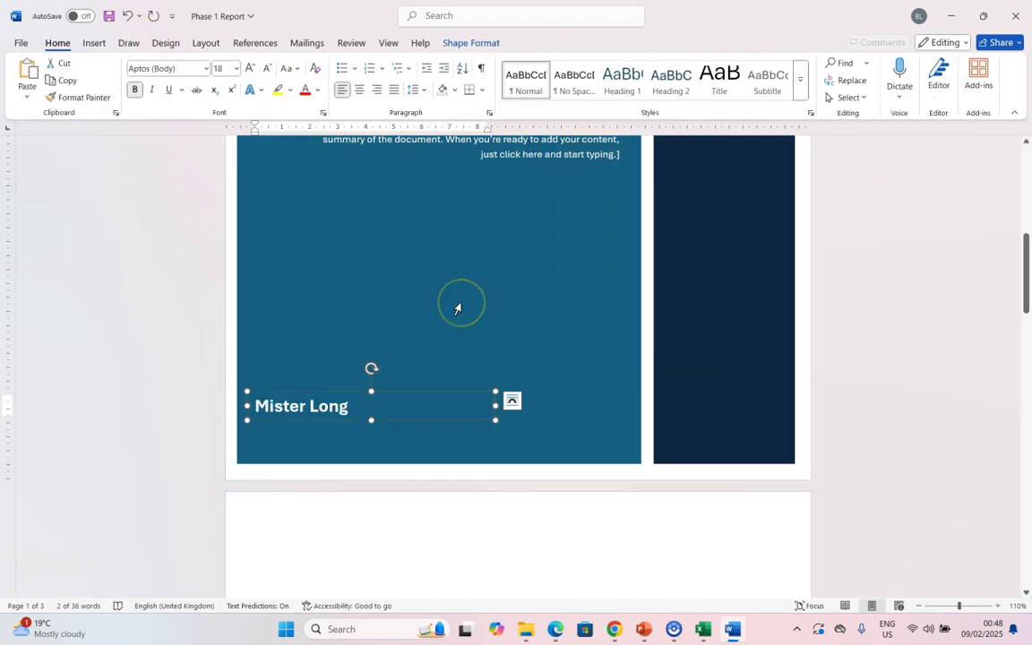
Add the school name "Mr Long Education" on a new line below the learner's name, in 14 pt italic.
key(alt+Tab)
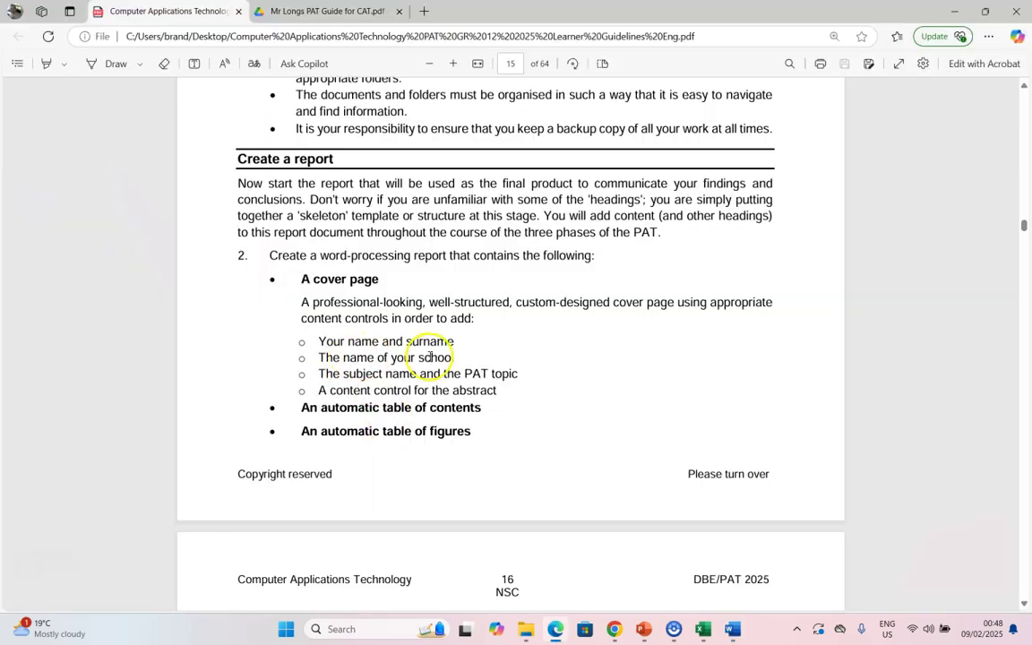
key(alt+Tab)
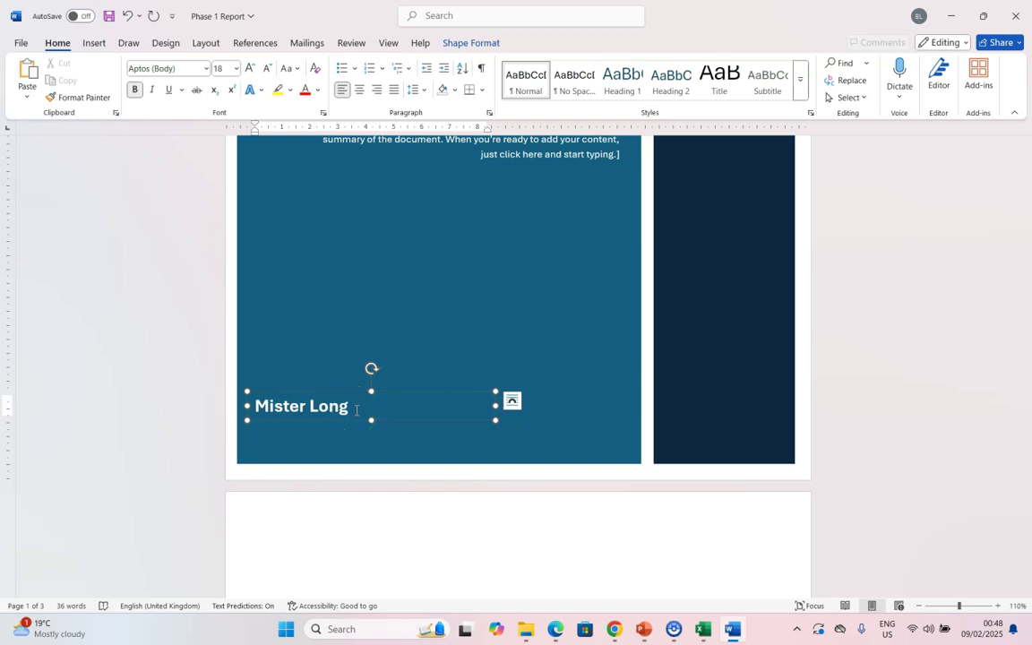
click(322, 417)
key(Return)
text(Mr Long Education)
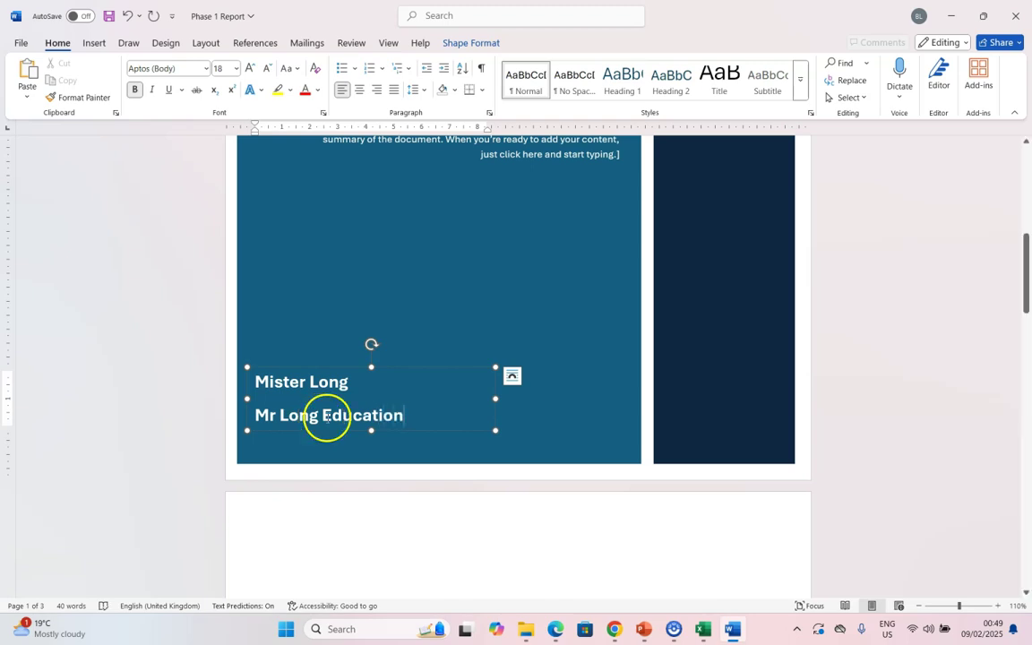
triple_click(327, 419)
click(265, 69)
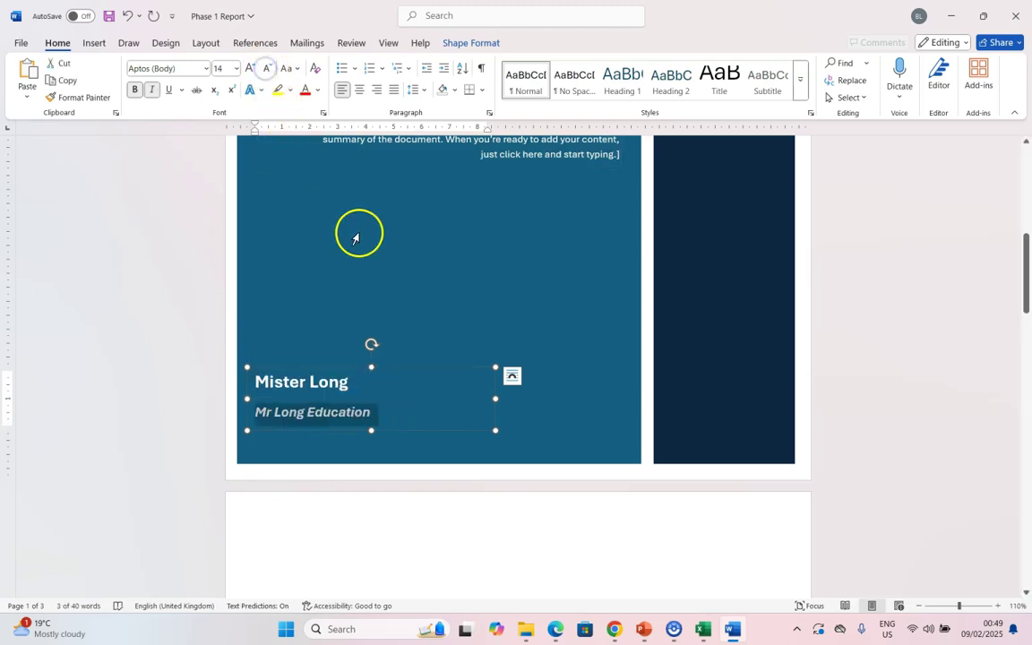
click(357, 233)
Fill in the cover page title as "THE ETHICS OF AI IN EDUCATION" and the subtitle as "CAT Grade 12".
key(alt+Tab)
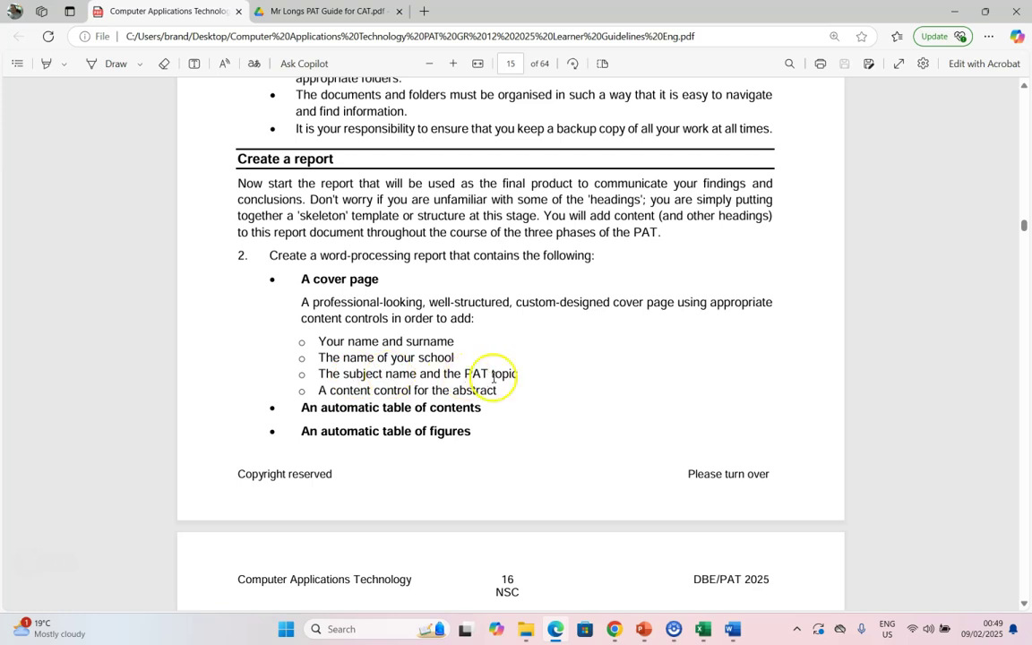
key(alt+Tab)
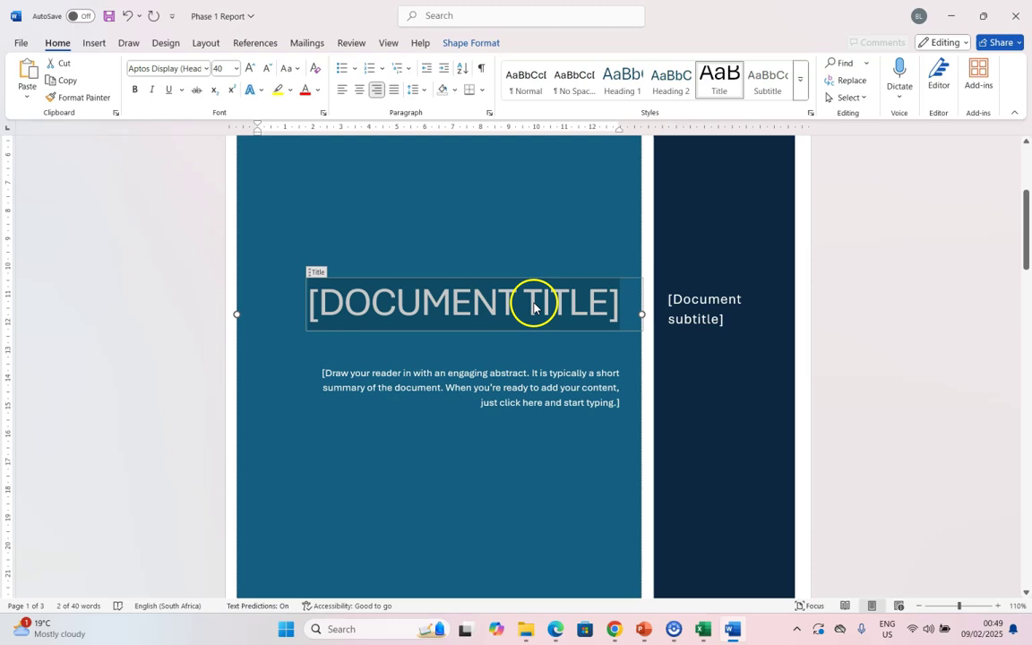
text(THE ETHICS OF AI IN EDUCATION)
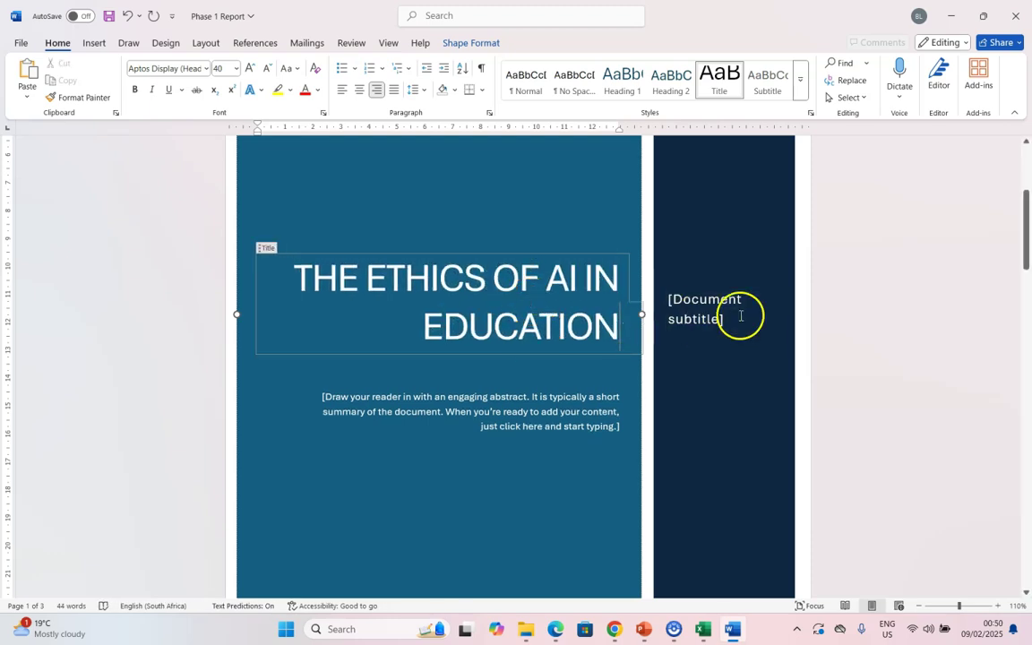
click(704, 311)
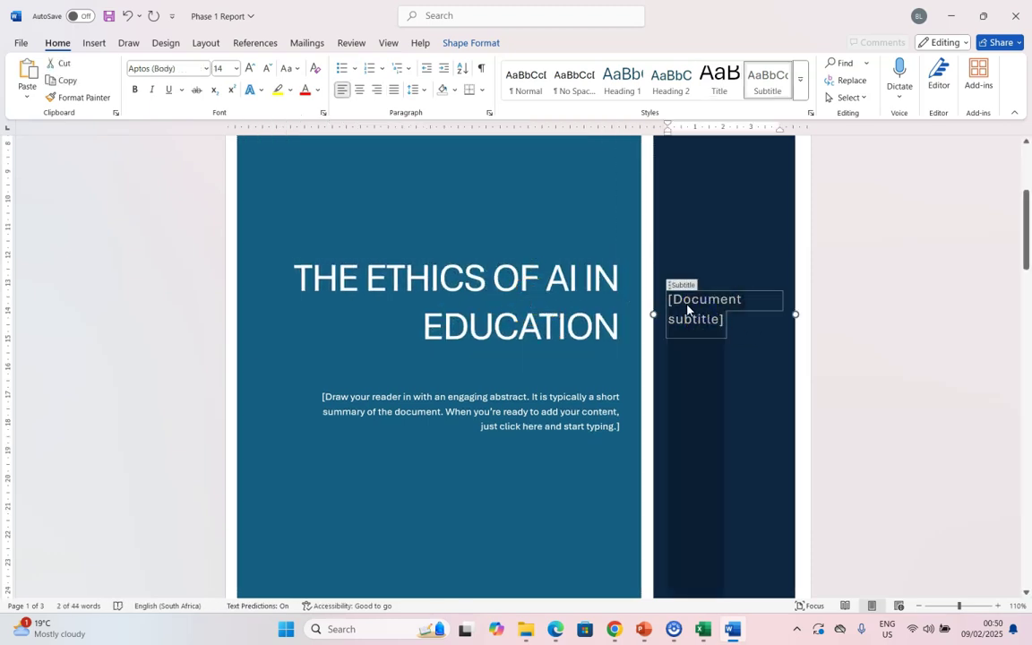
text(CAT Grade 12)
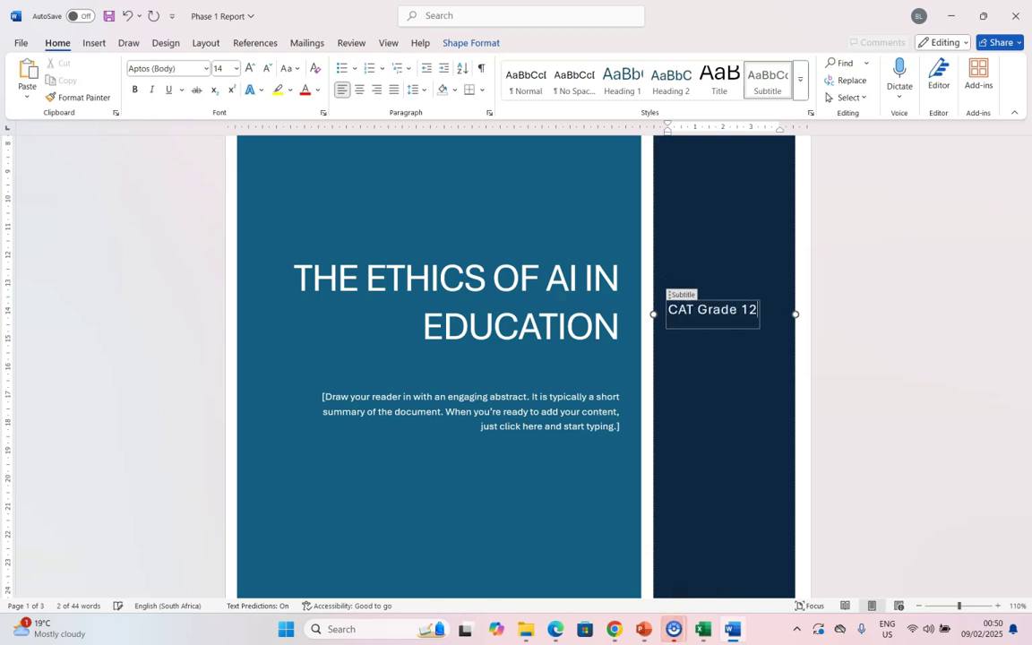
Check the cover page's abstract control and learner details against the requirements in the PAT guidelines.
click(511, 421)
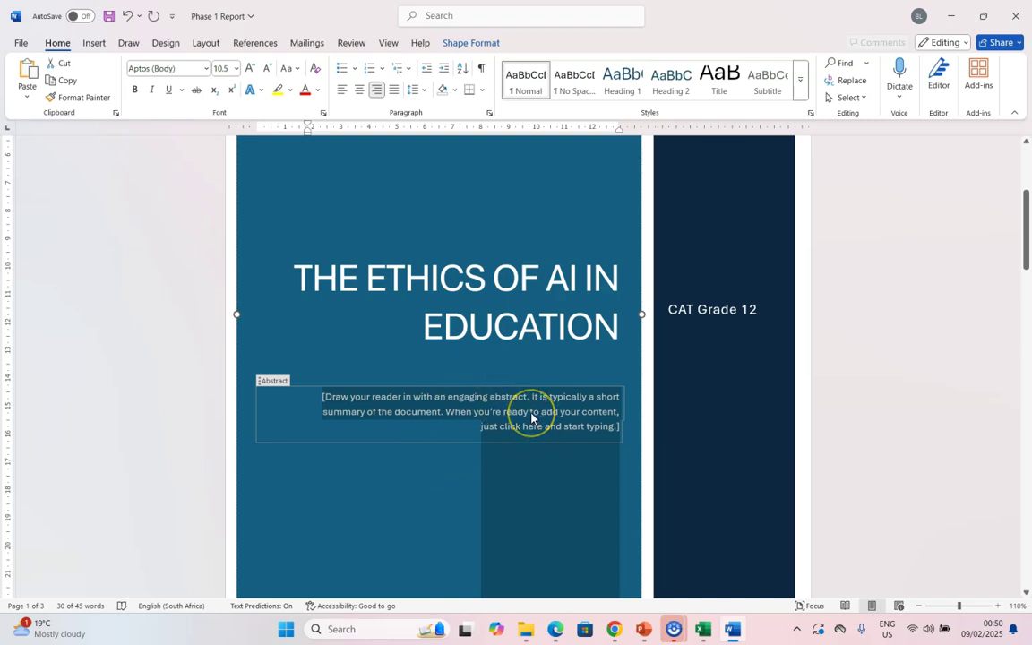
key(alt+Tab)
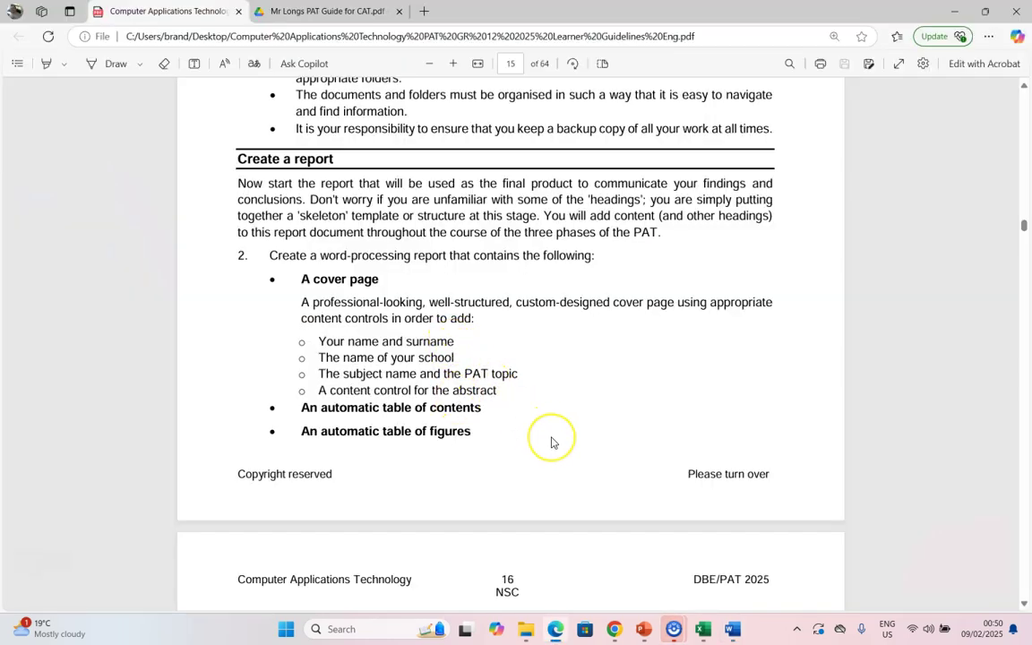
key(alt+Tab)
scroll(444, 293, down, 8)
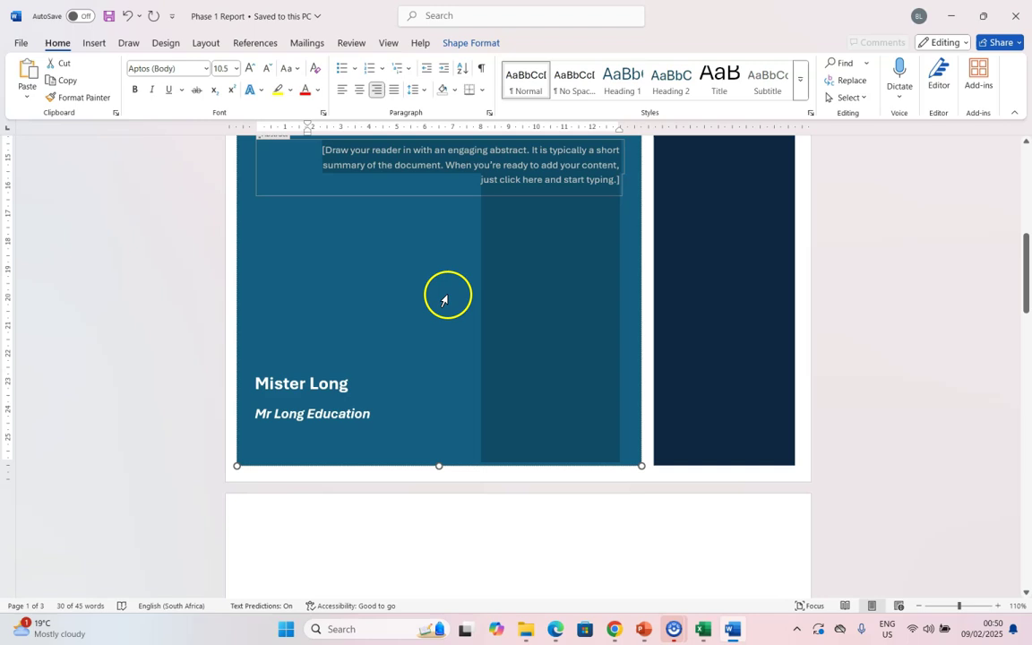
key(alt+Tab)
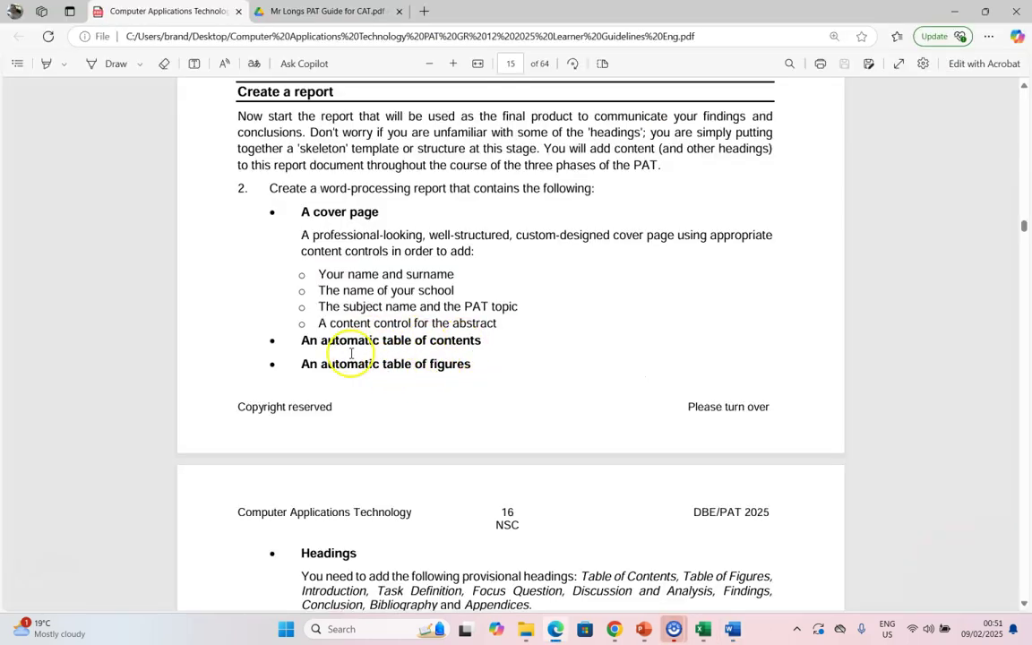
Put the provisional headings listed in the PAT guidelines into the report below the cover page, each on its own line.
scroll(414, 358, down, 5)
scroll(368, 231, up, 1)
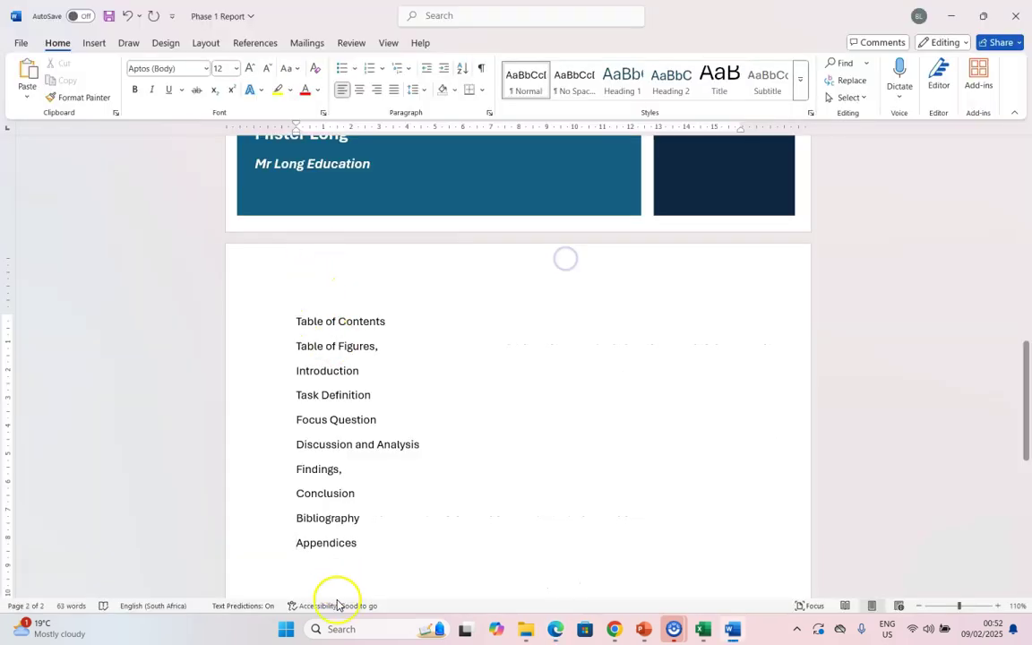
drag(582, 240, 530, 268)
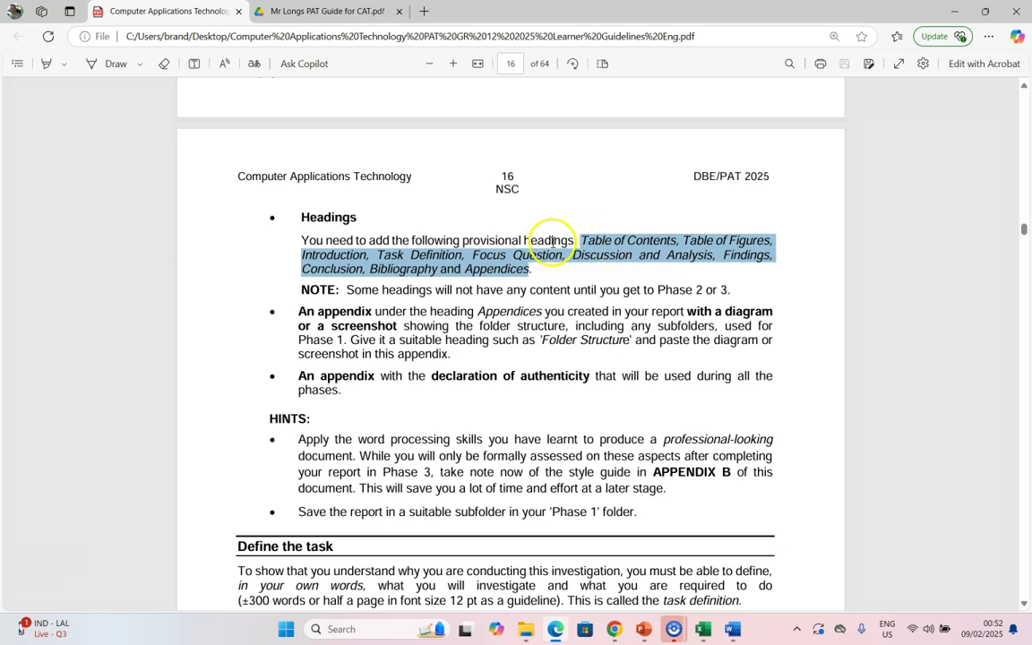
key(alt+Tab)
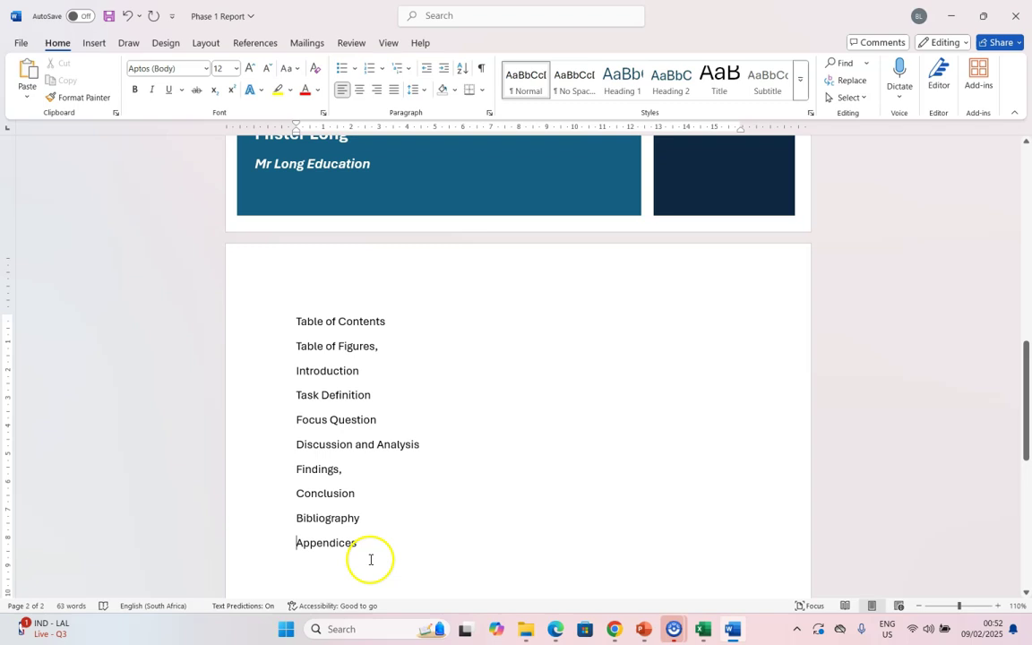
Apply the Heading 1 style to all the provisional headings, from Table of Contents through Appendices.
click(260, 321)
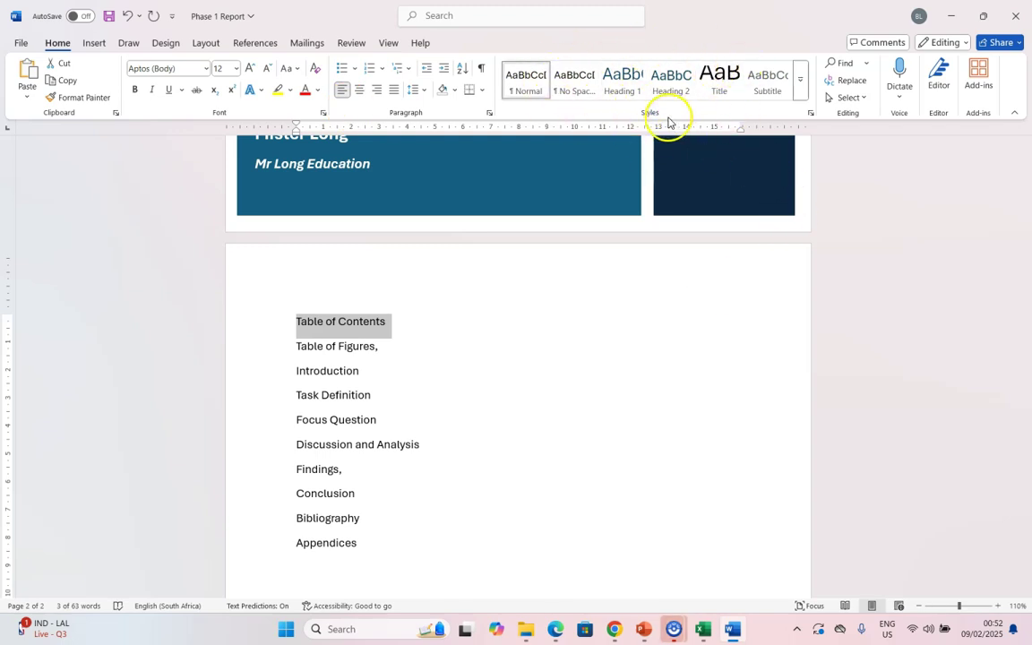
click(626, 92)
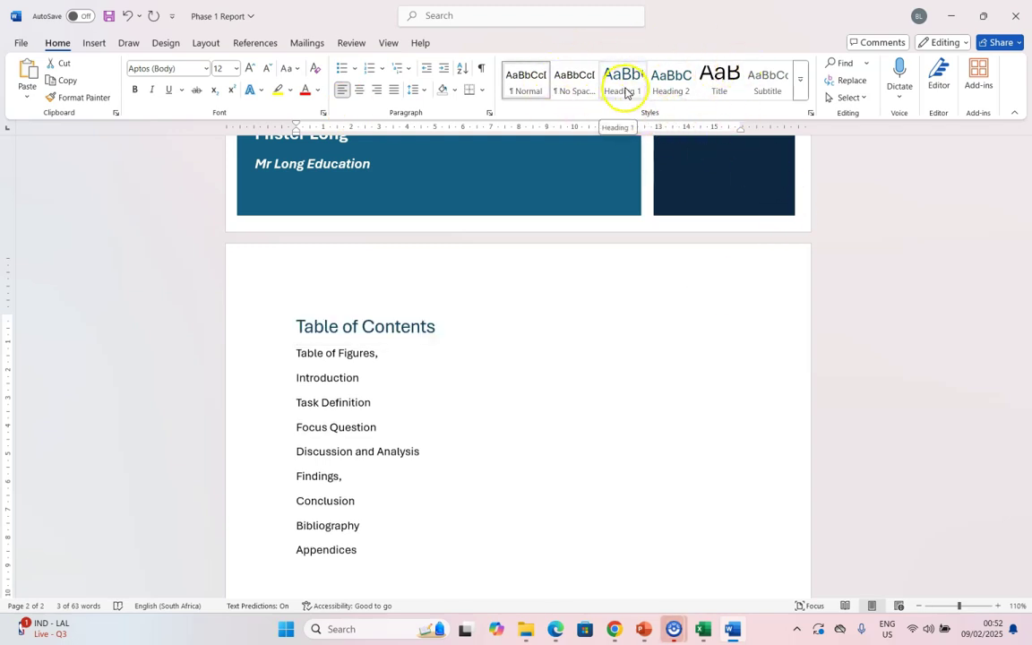
click(266, 358)
click(622, 81)
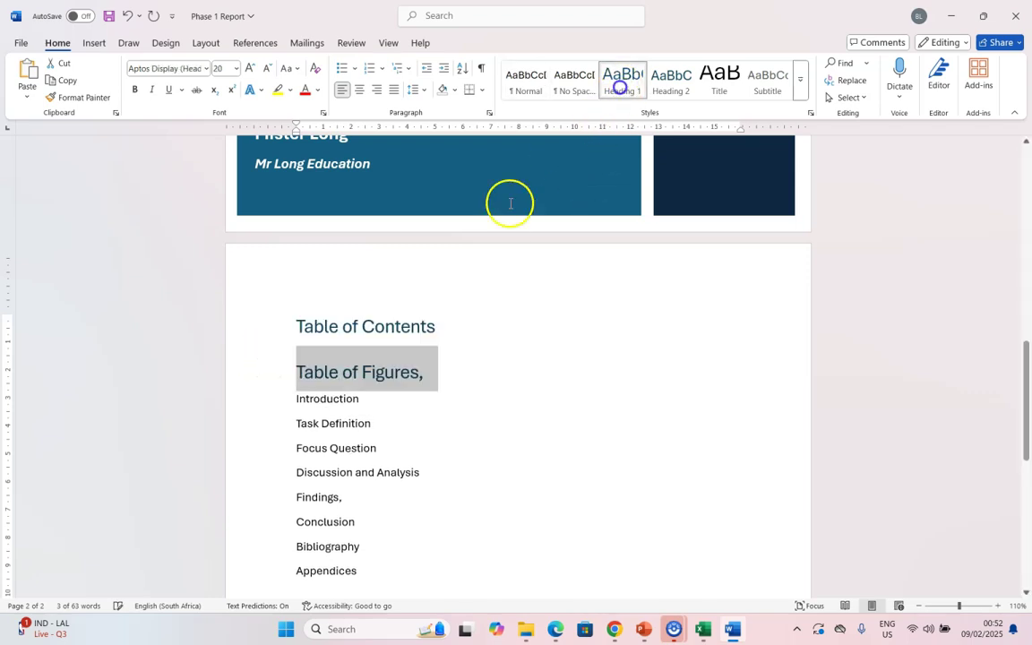
click(266, 399)
click(622, 81)
scroll(266, 356, down, 2)
click(266, 322)
click(621, 81)
drag(266, 357, 281, 475)
click(621, 80)
click(553, 387)
scroll(553, 387, down, 1)
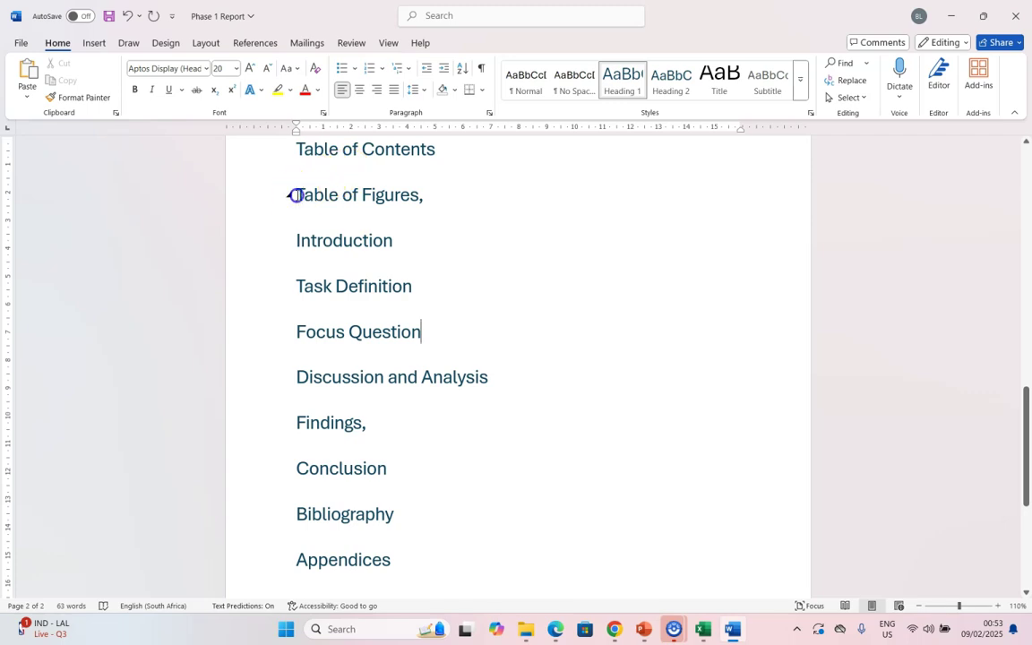
Insert page breaks so that each heading from Table of Figures to Appendices starts on its own page.
key(ctrl+Return)
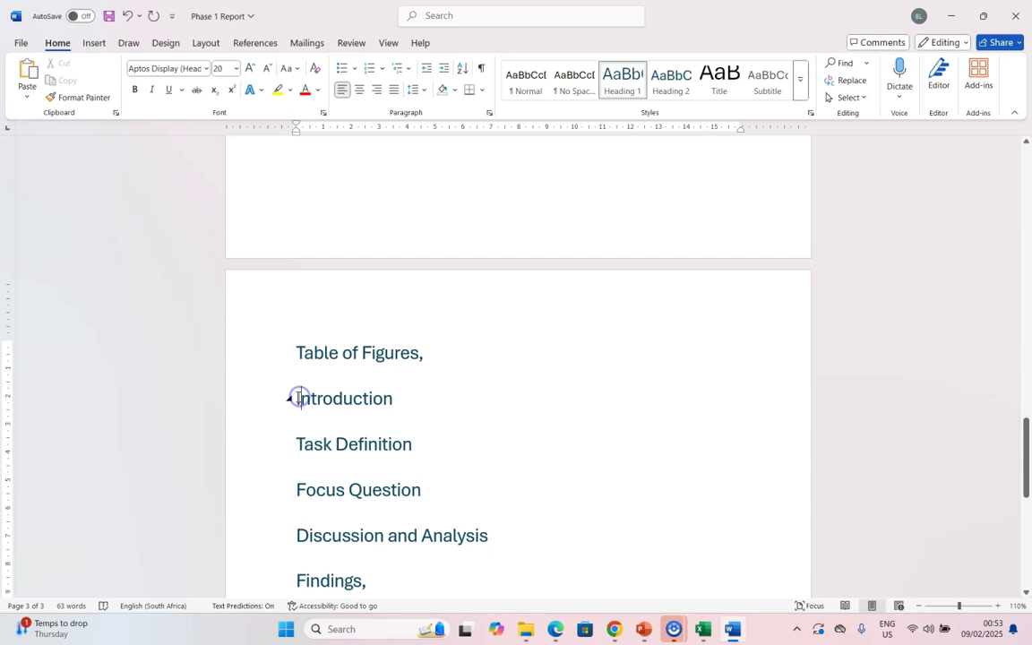
key(ctrl+Return)
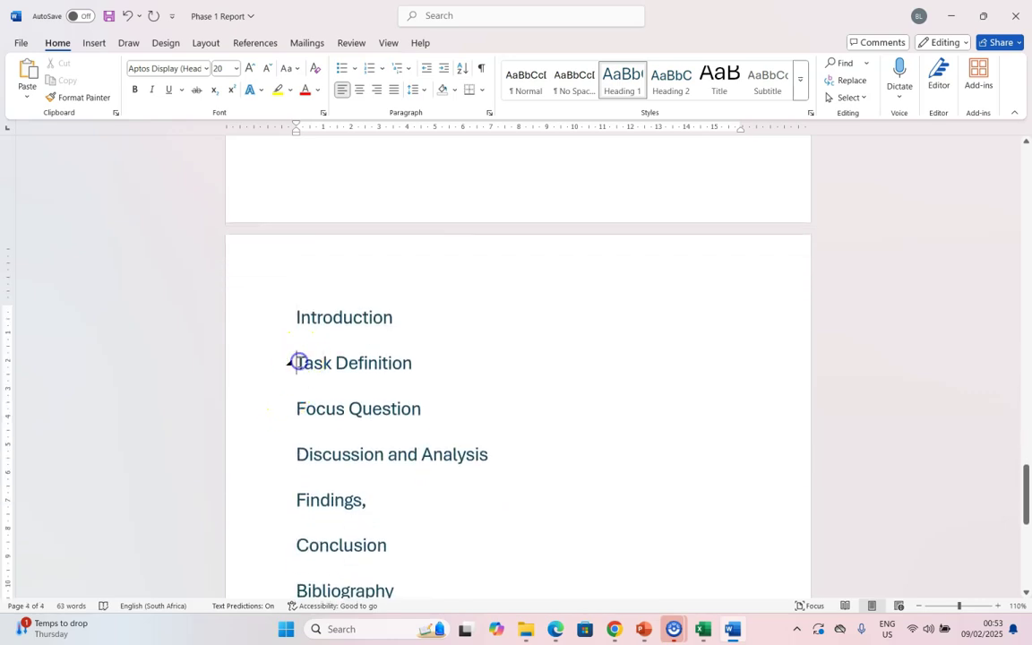
click(96, 43)
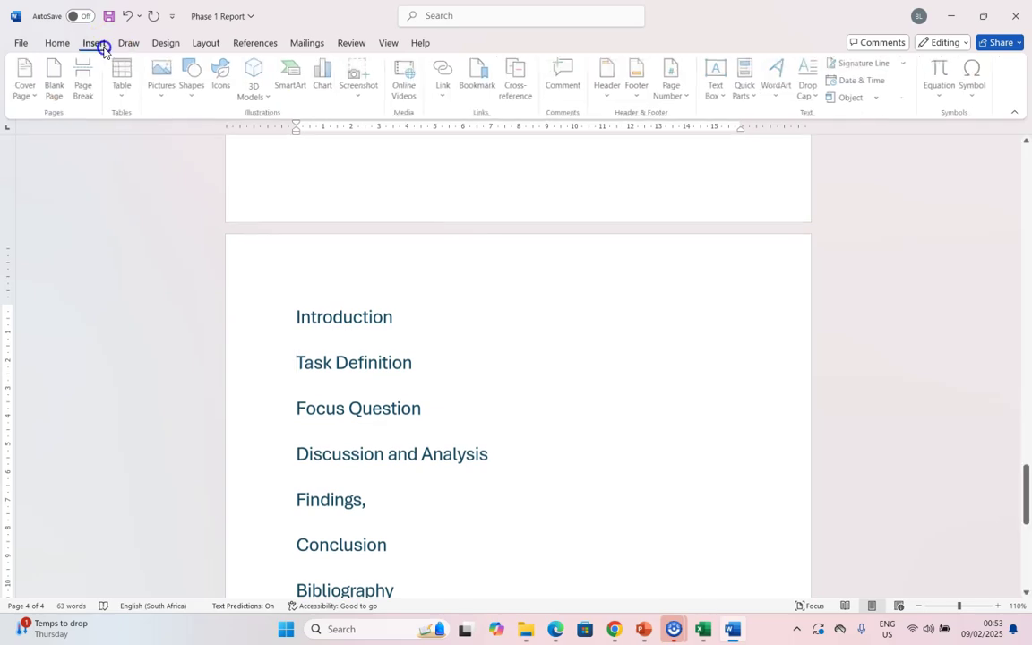
click(90, 99)
scroll(330, 363, down, 3)
click(301, 430)
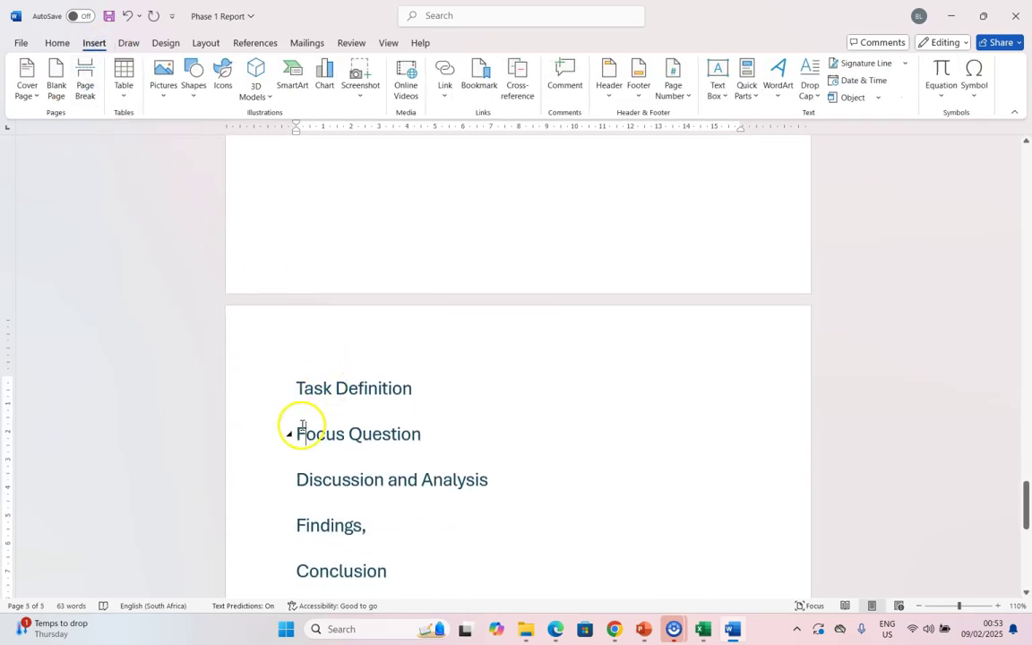
click(296, 434)
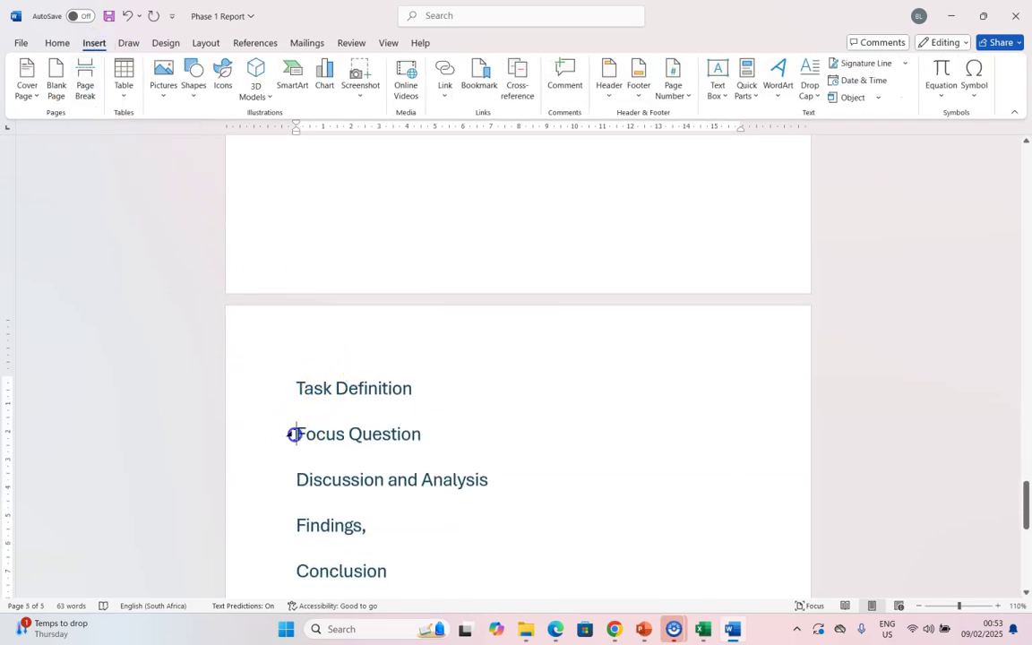
Modify the Heading 1 style to be bold and check it on the report's headings.
click(56, 42)
right_click(621, 86)
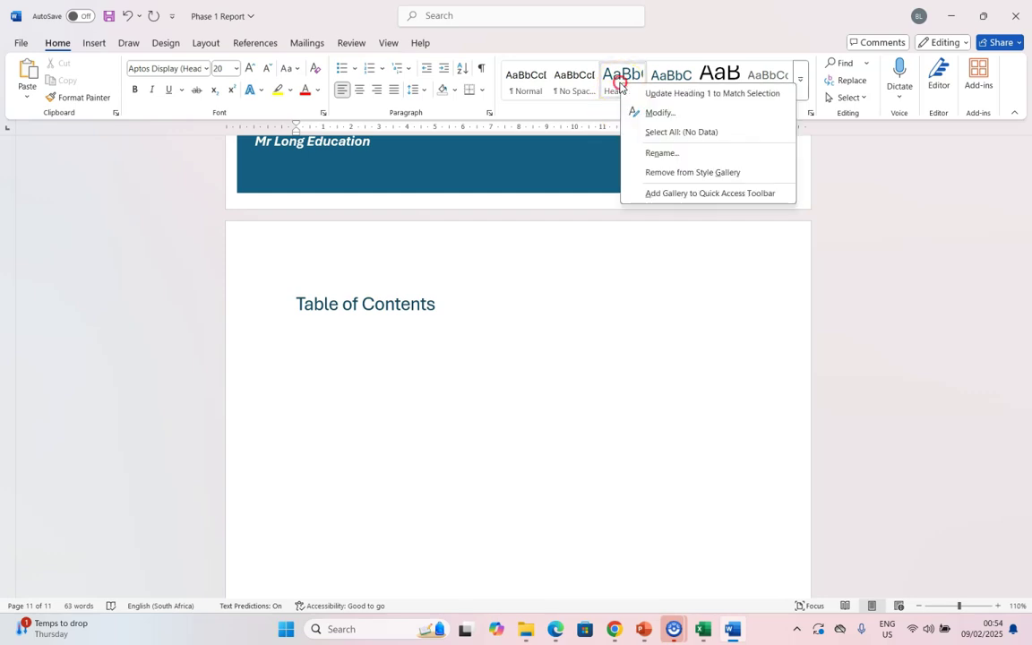
click(655, 111)
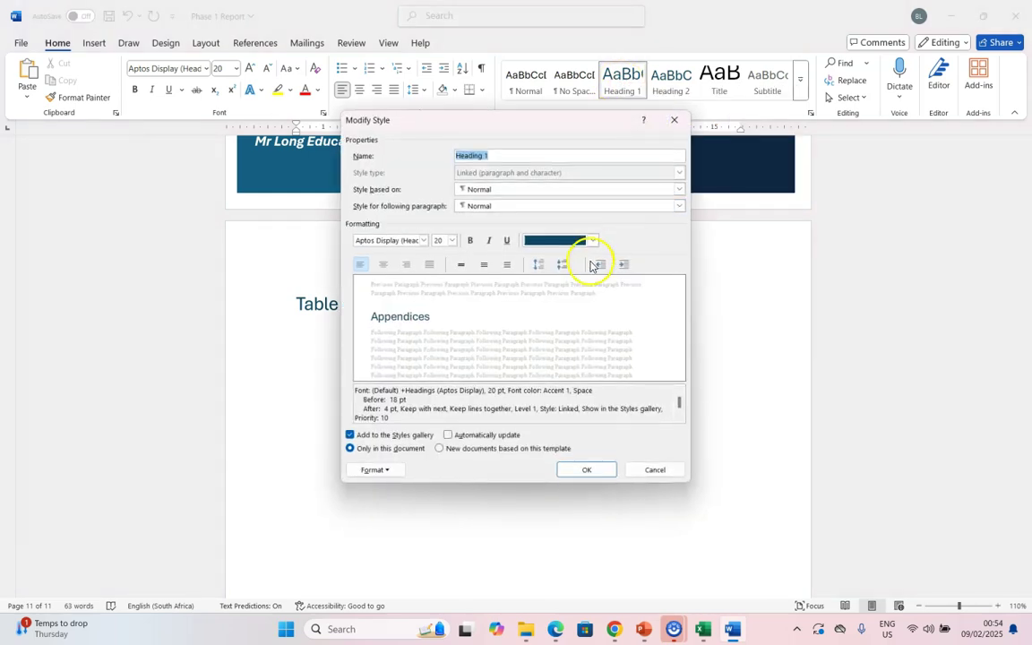
click(470, 240)
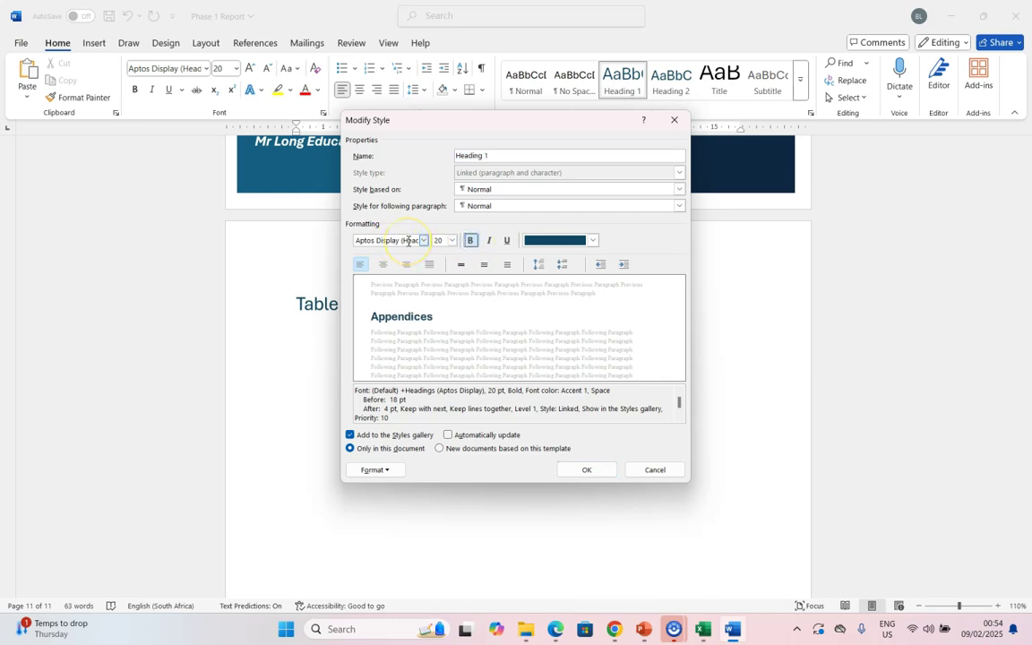
click(592, 470)
scroll(413, 319, down, 6)
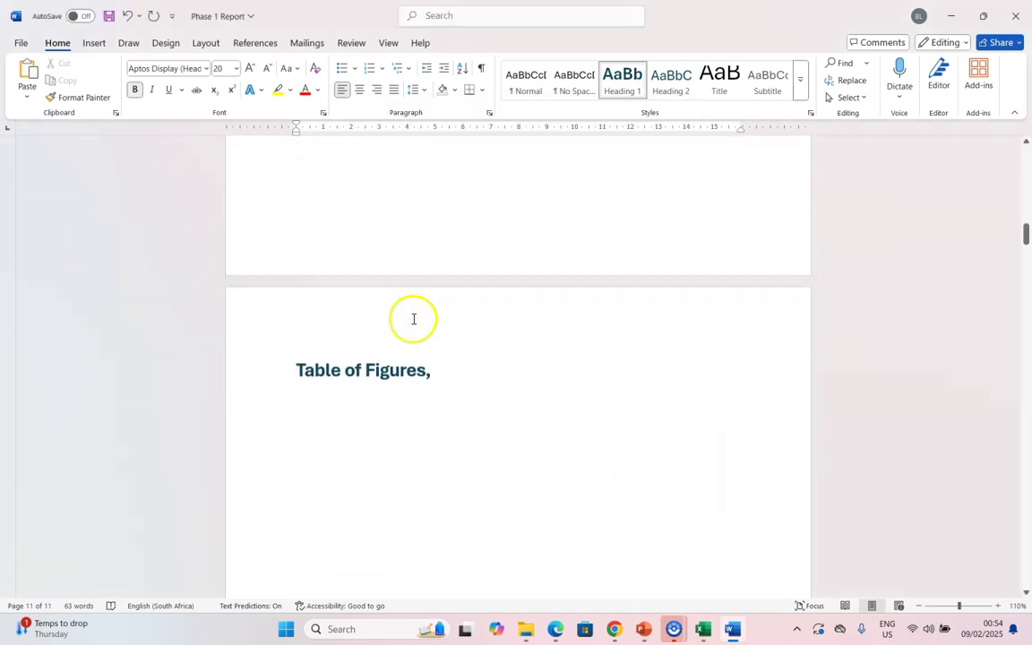
scroll(410, 332, down, 5)
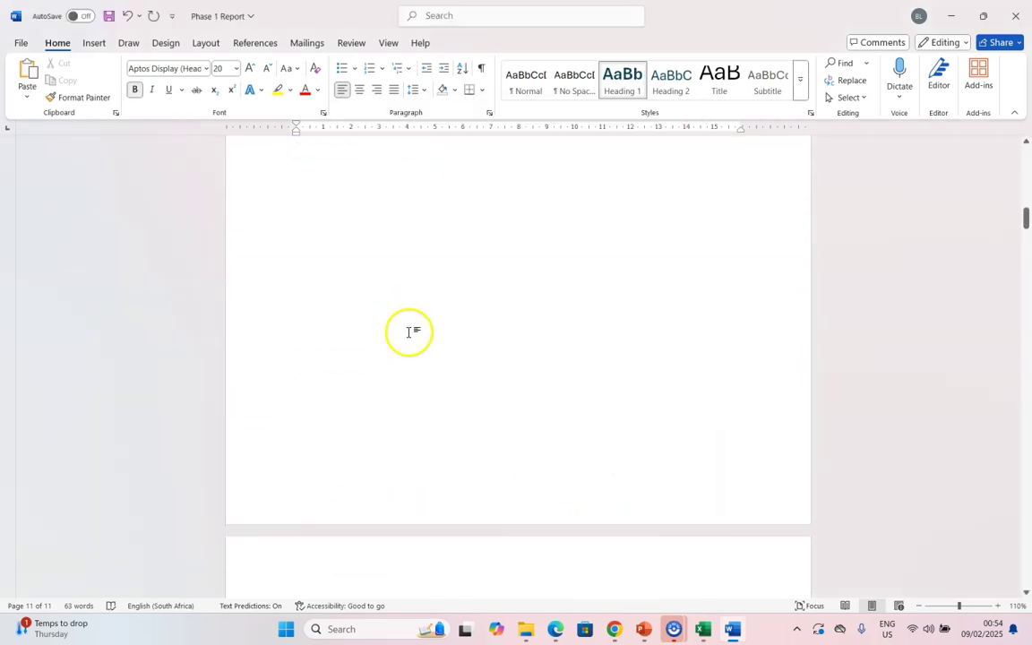
click(628, 89)
Preview theme colour sets such as Blue Green and Yellow Orange on the cover page and headings.
click(165, 43)
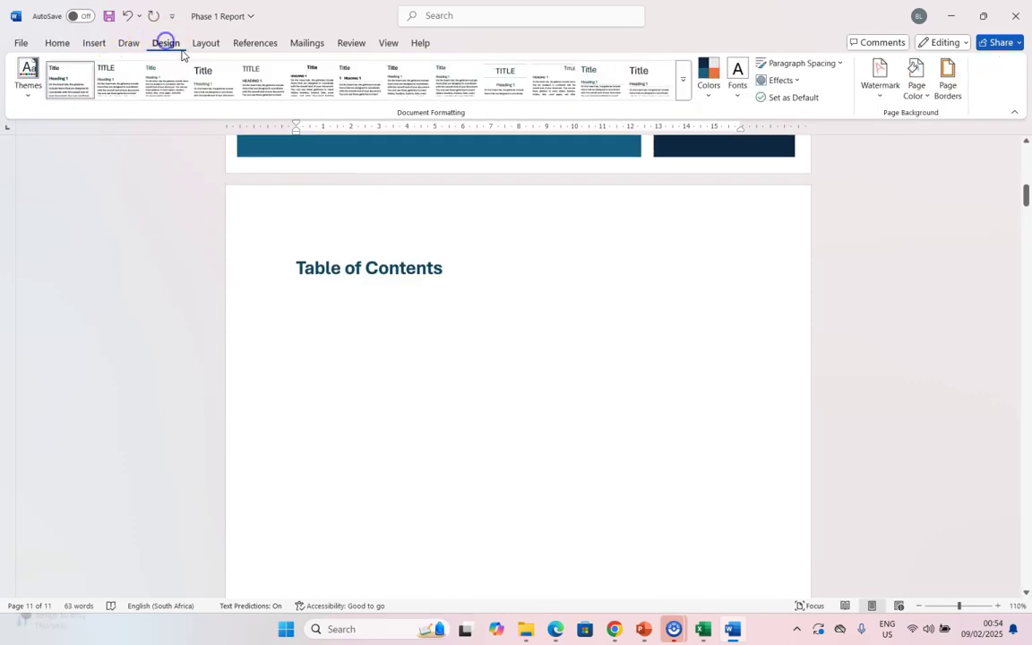
scroll(735, 144, up, 2)
click(706, 100)
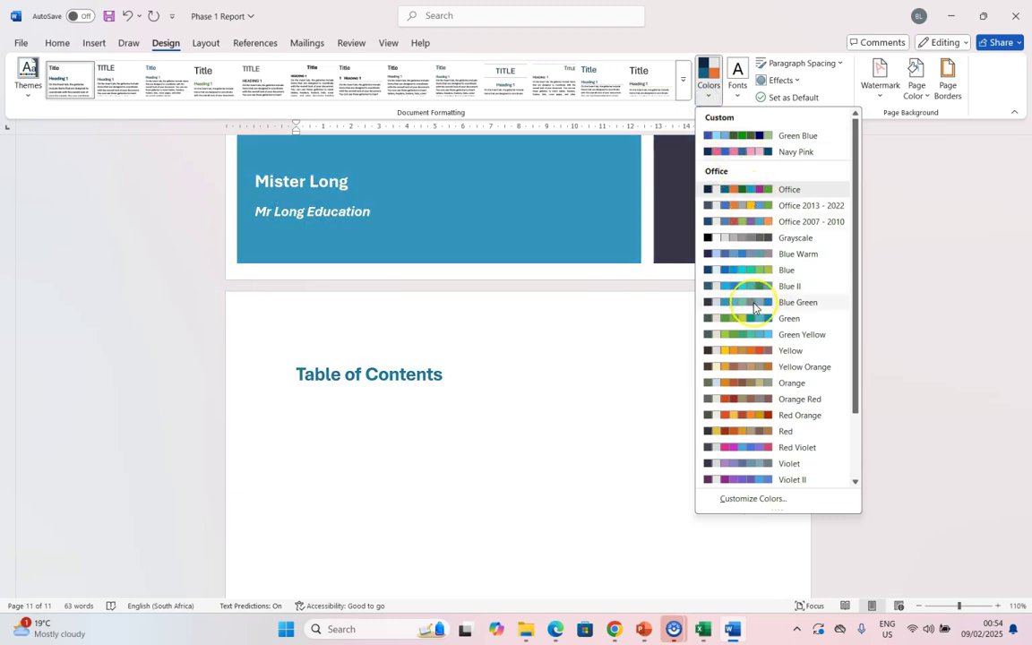
click(761, 368)
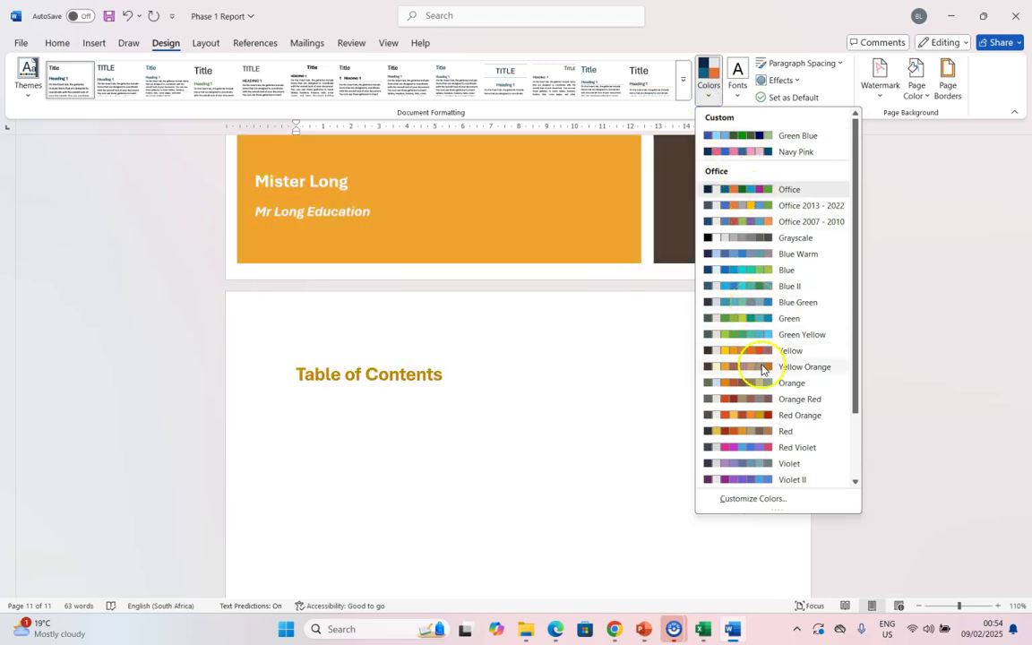
click(331, 348)
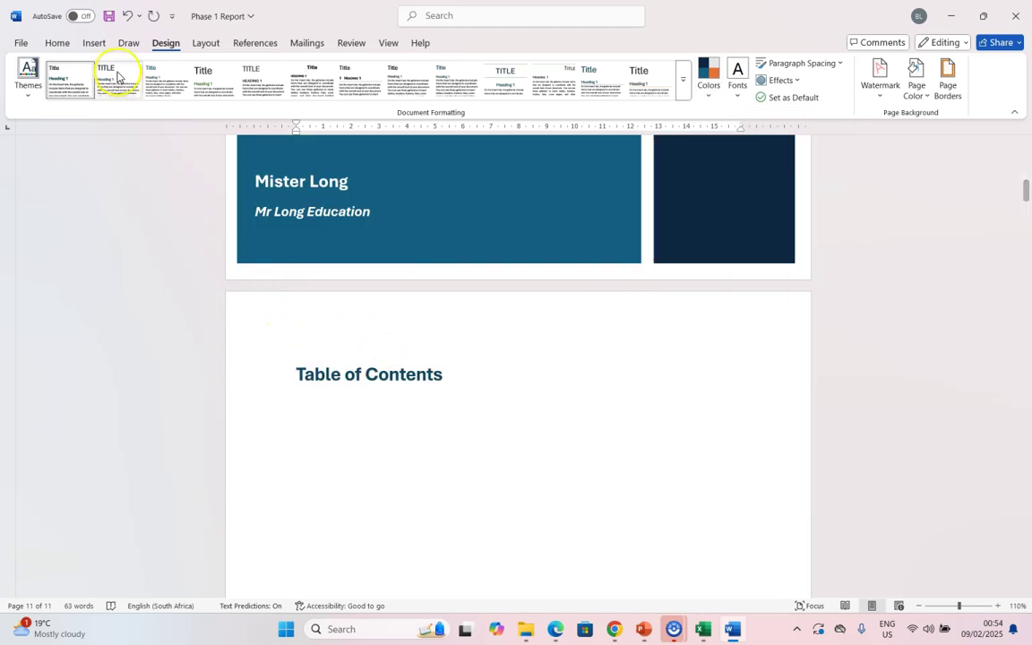
Try a built-in style set that draws a thin line beneath Heading 1, and check it on the Table of Contents heading.
click(683, 79)
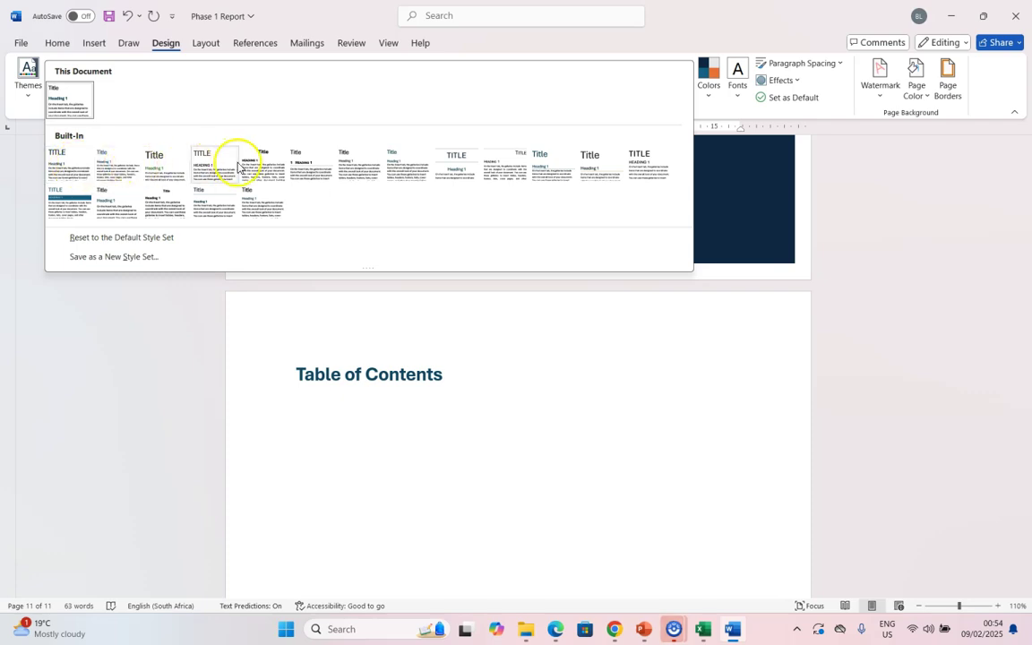
click(363, 171)
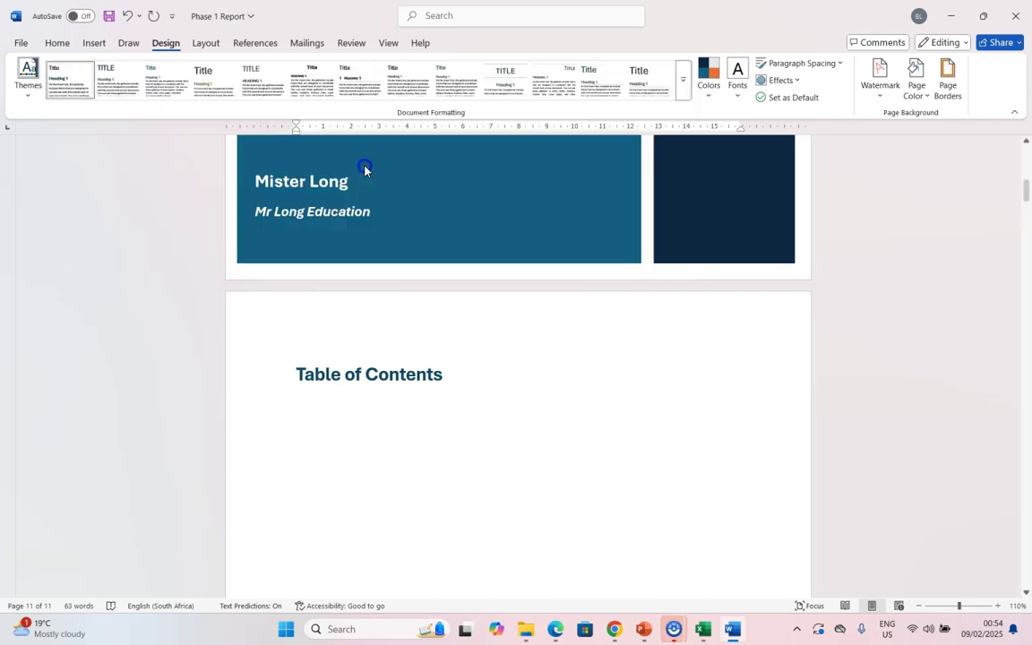
click(513, 79)
click(587, 85)
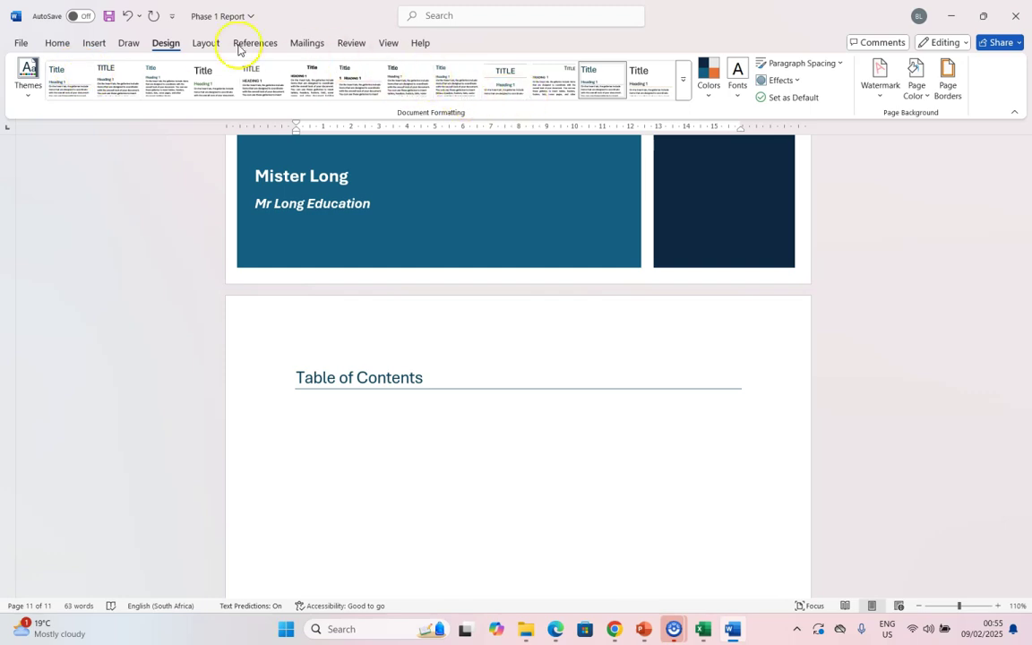
click(58, 42)
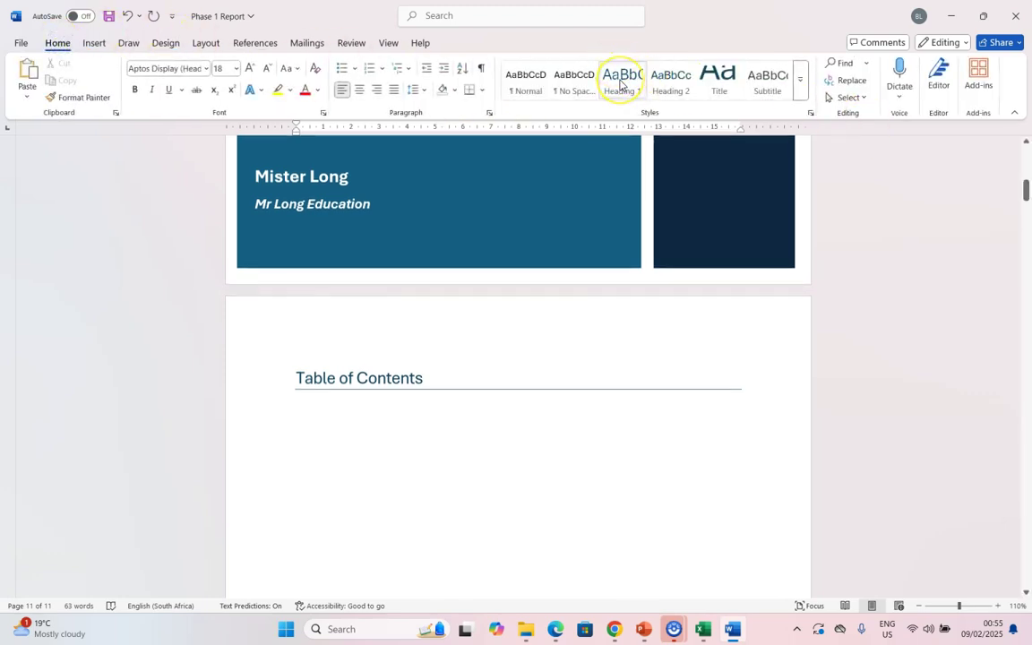
click(337, 387)
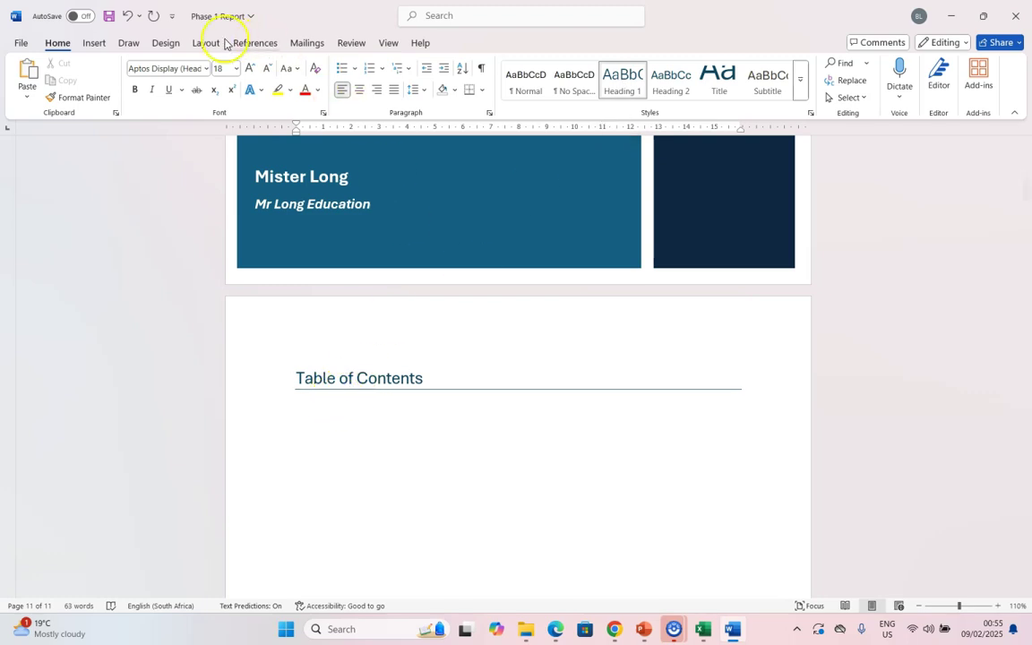
click(157, 47)
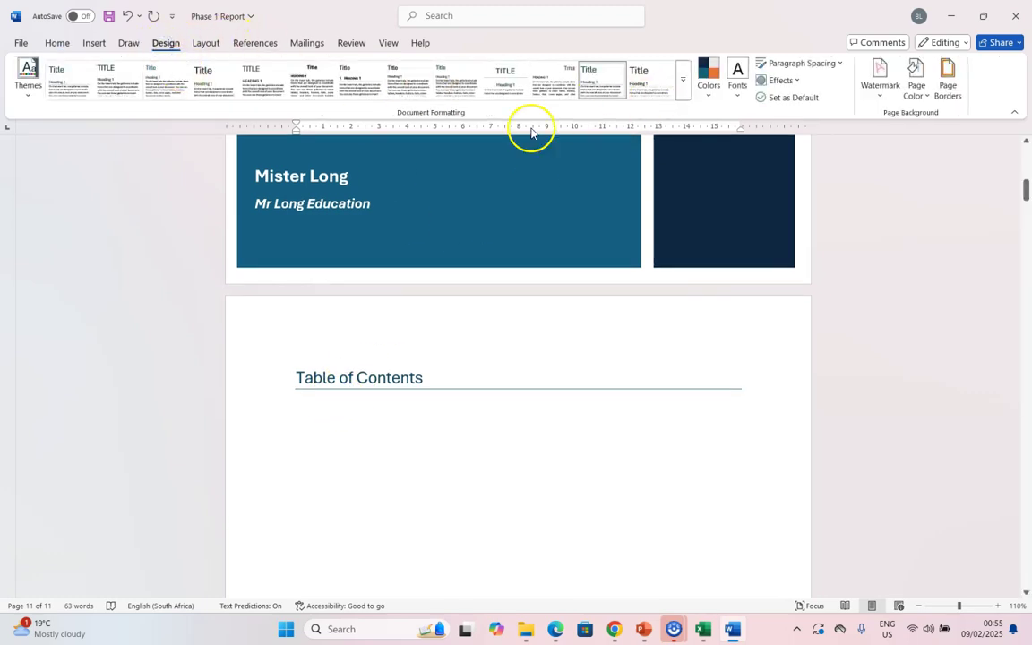
Review the Appendix B style guide in the PAT guidelines for cover page, heading, body text, paragraph and page layout rules.
key(alt+Tab)
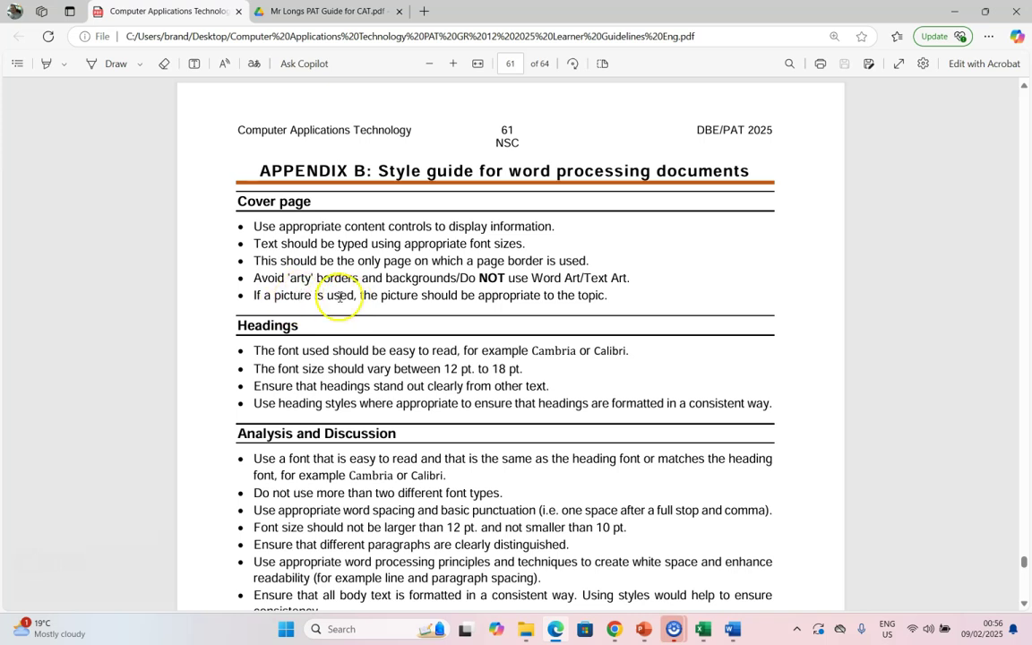
scroll(303, 311, down, 1)
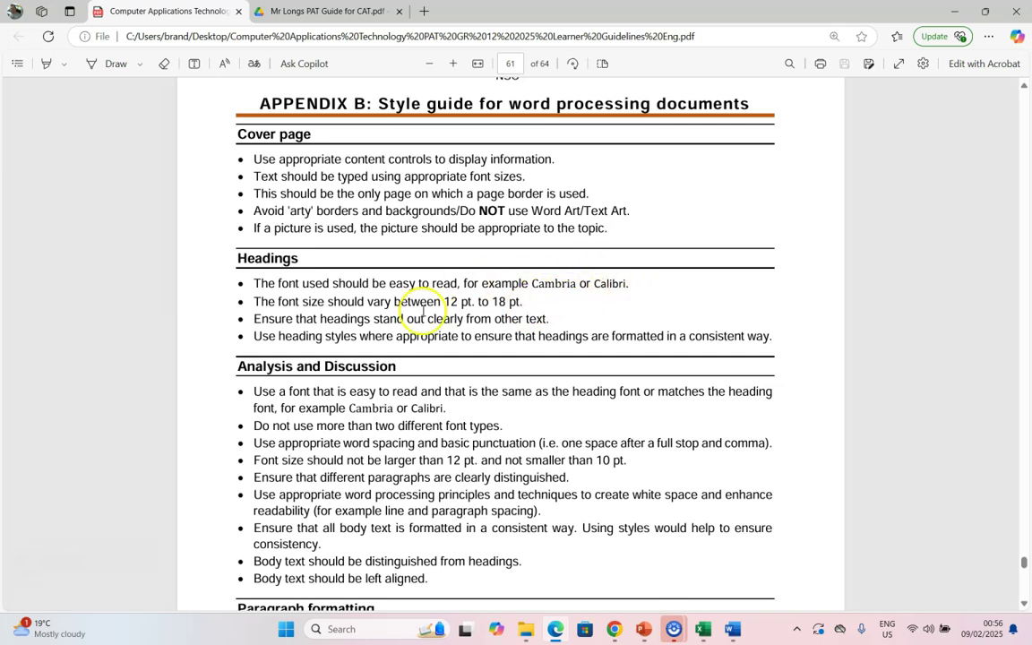
scroll(431, 277, down, 1)
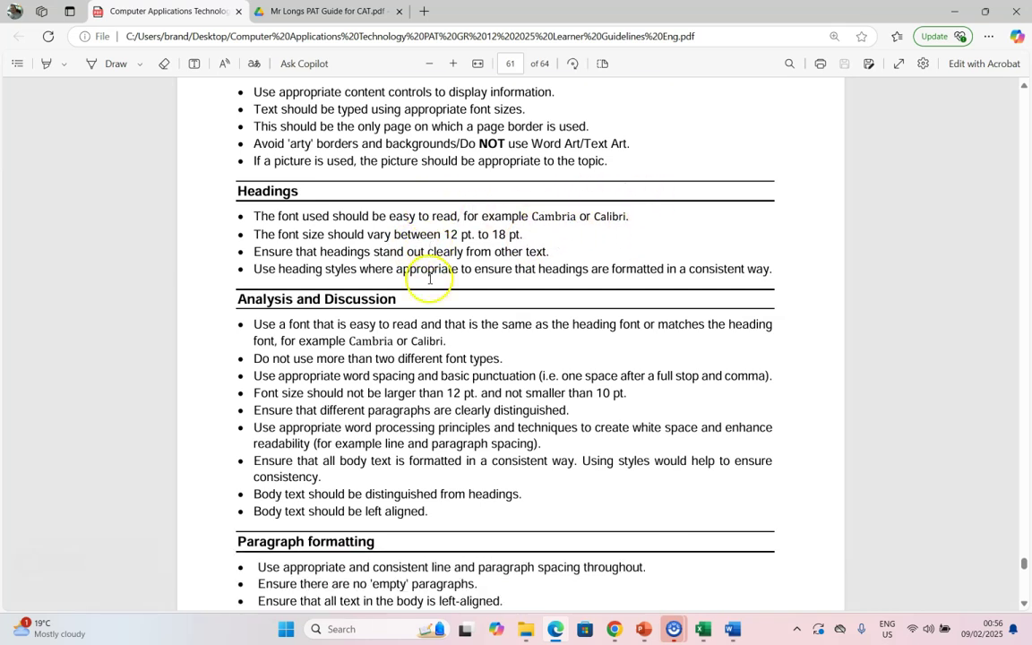
scroll(430, 277, down, 1)
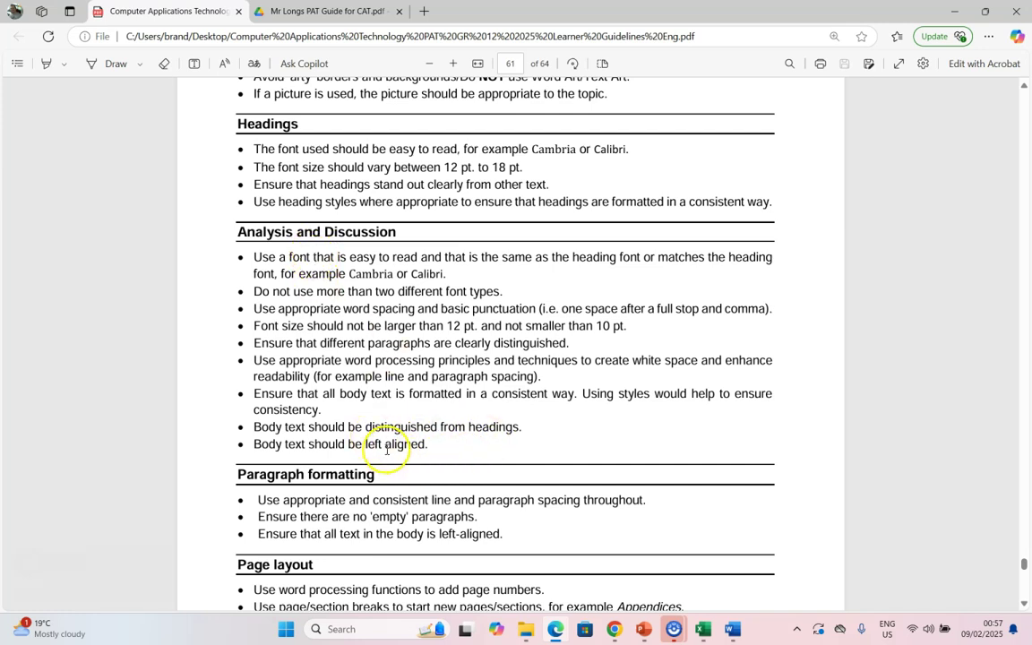
scroll(380, 398, down, 3)
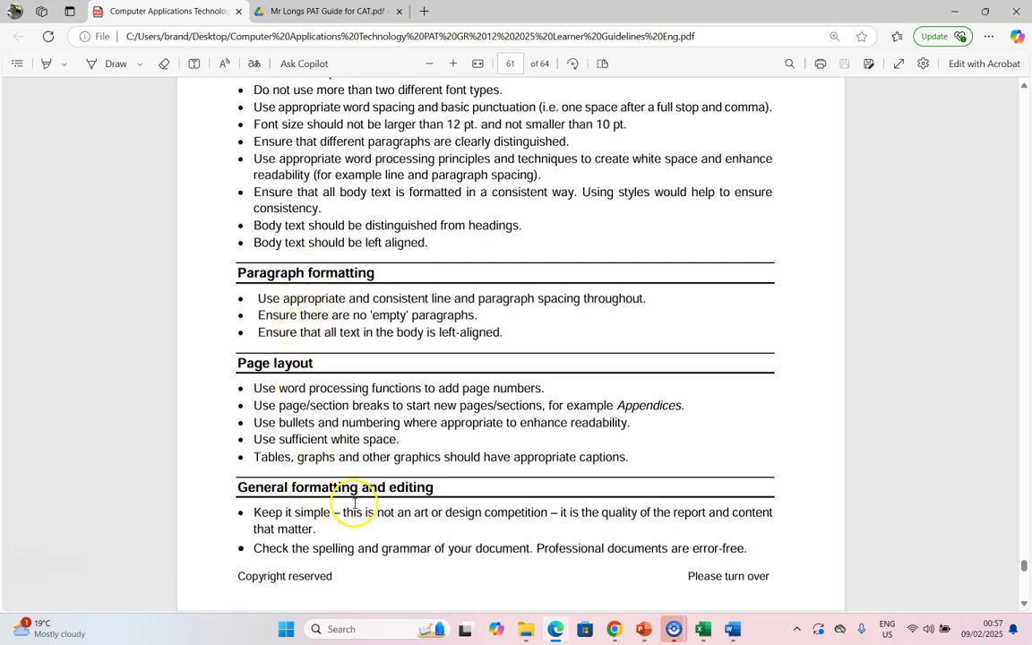
Add the lines "Appendix A", "Appendix B" and "Appendix C" under the Appendices heading on the report's last page.
key(alt+Tab)
drag(1025, 188, 1027, 422)
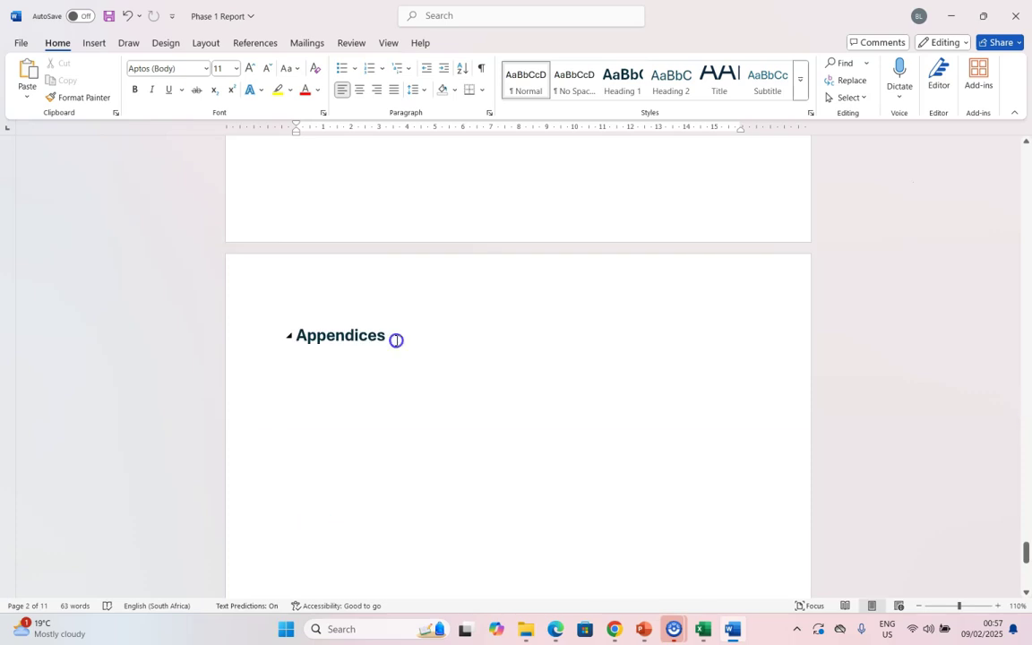
click(397, 340)
key(Return)
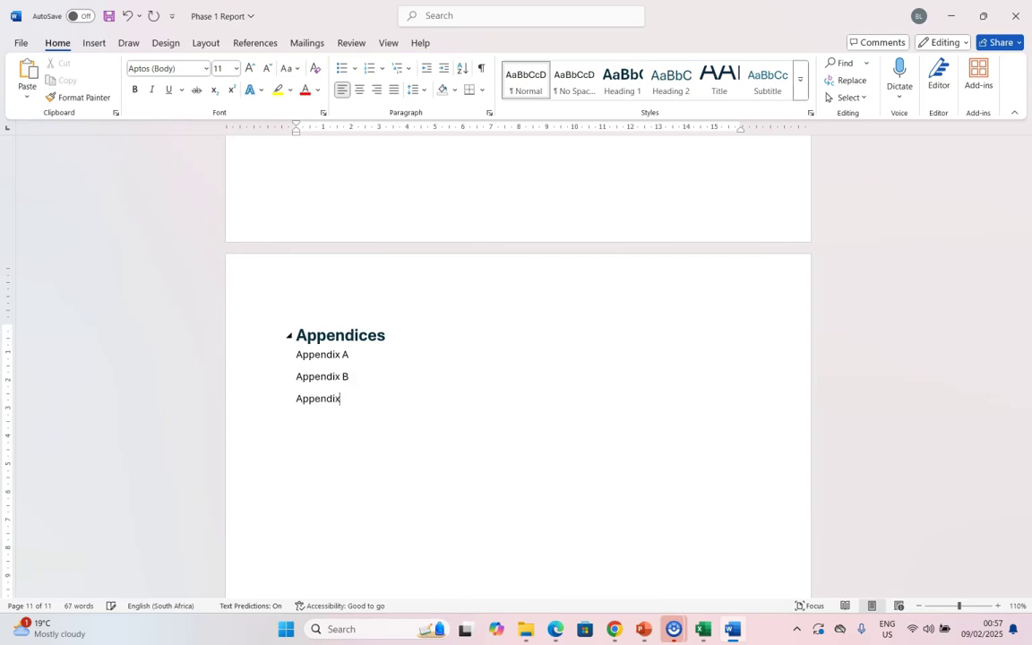
click(344, 349)
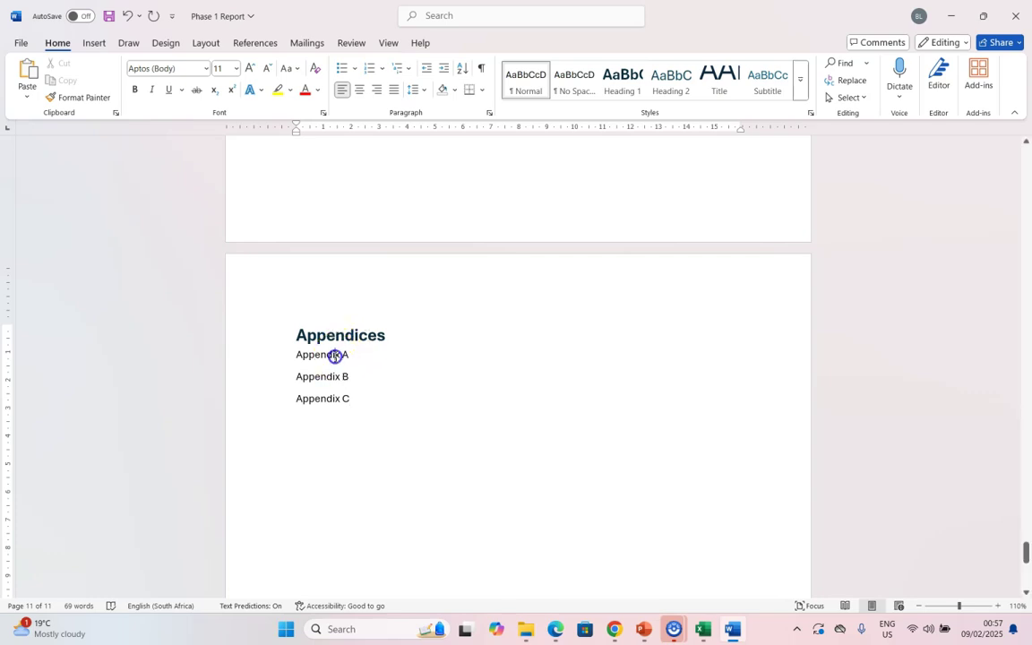
Apply the Heading 2 style to the Appendix A, Appendix B and Appendix C lines.
click(281, 358)
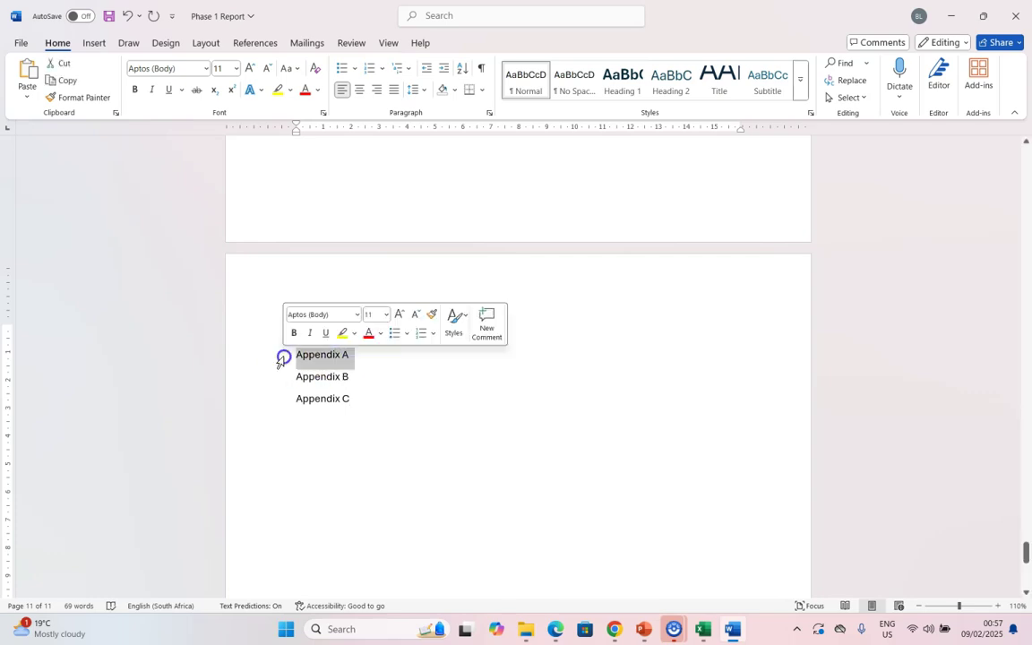
click(674, 89)
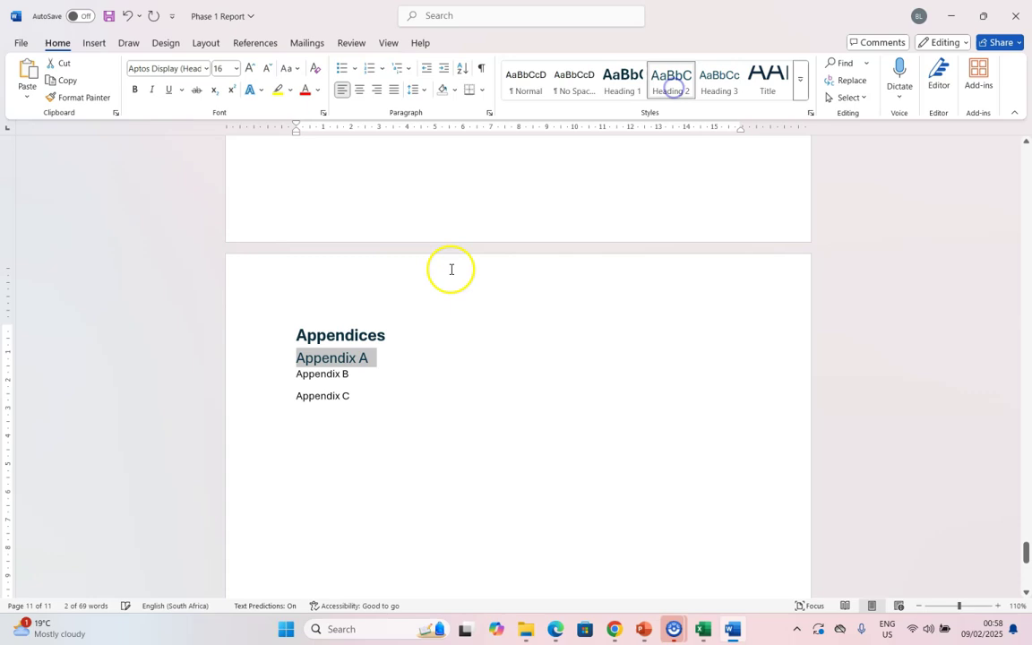
click(289, 372)
click(671, 88)
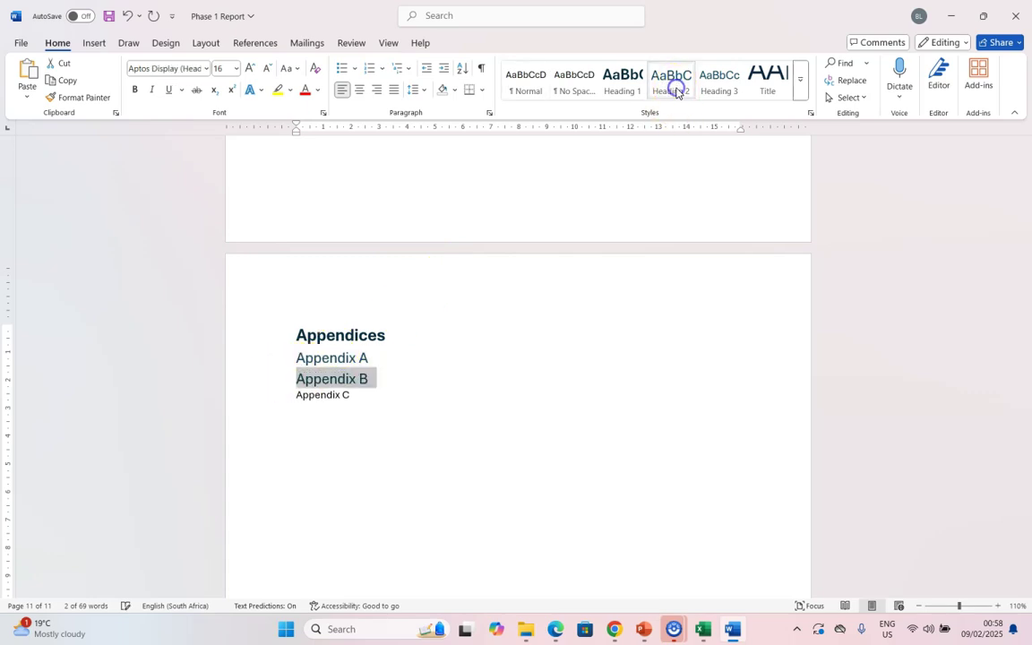
click(273, 400)
key(ctrl+alt+2)
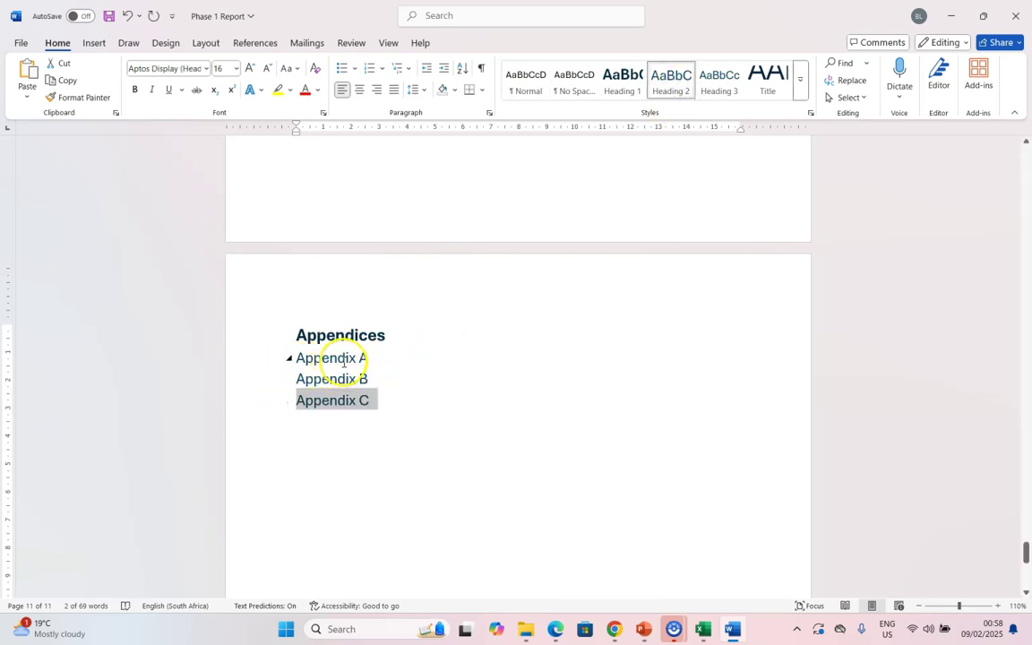
right_click(671, 88)
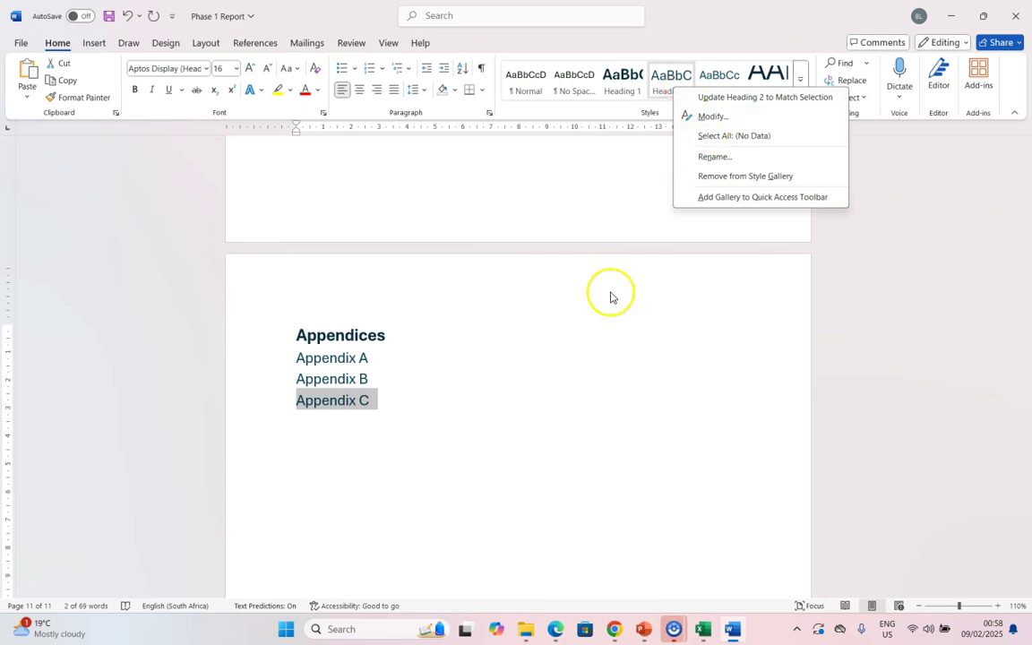
click(528, 371)
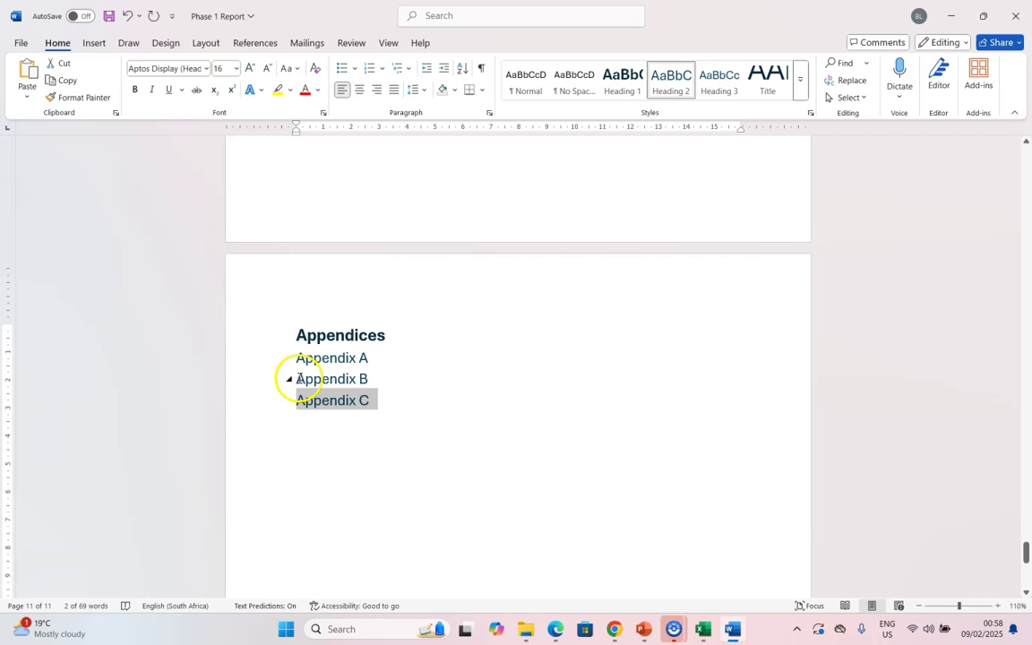
Insert page breaks before Appendix B and Appendix C so each appendix starts on its own page.
click(299, 377)
click(95, 42)
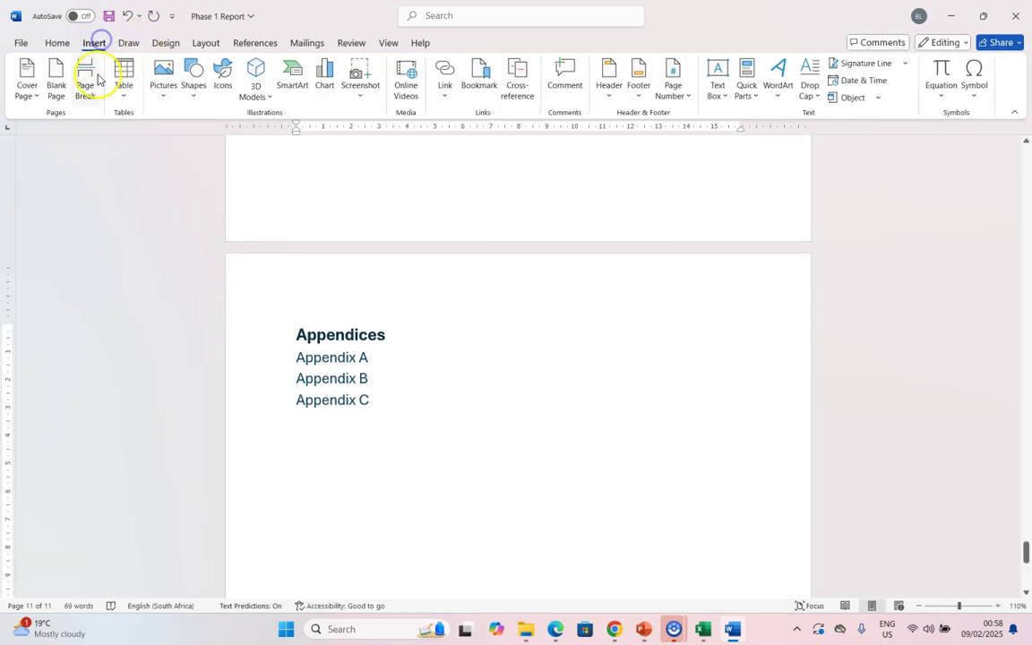
click(87, 91)
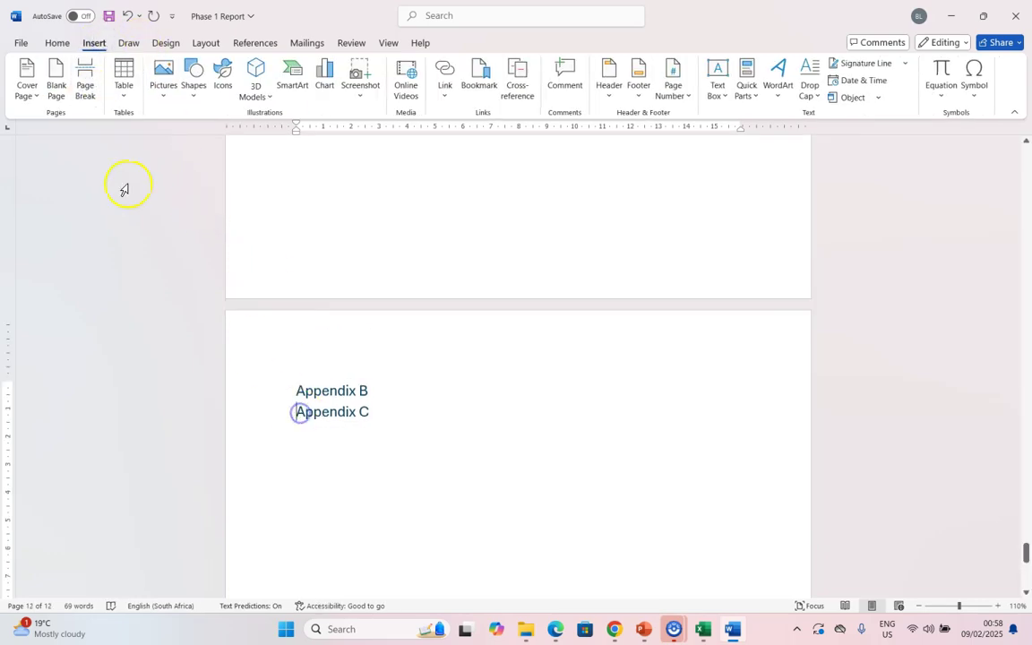
click(85, 87)
scroll(415, 387, up, 3)
scroll(415, 387, up, 10)
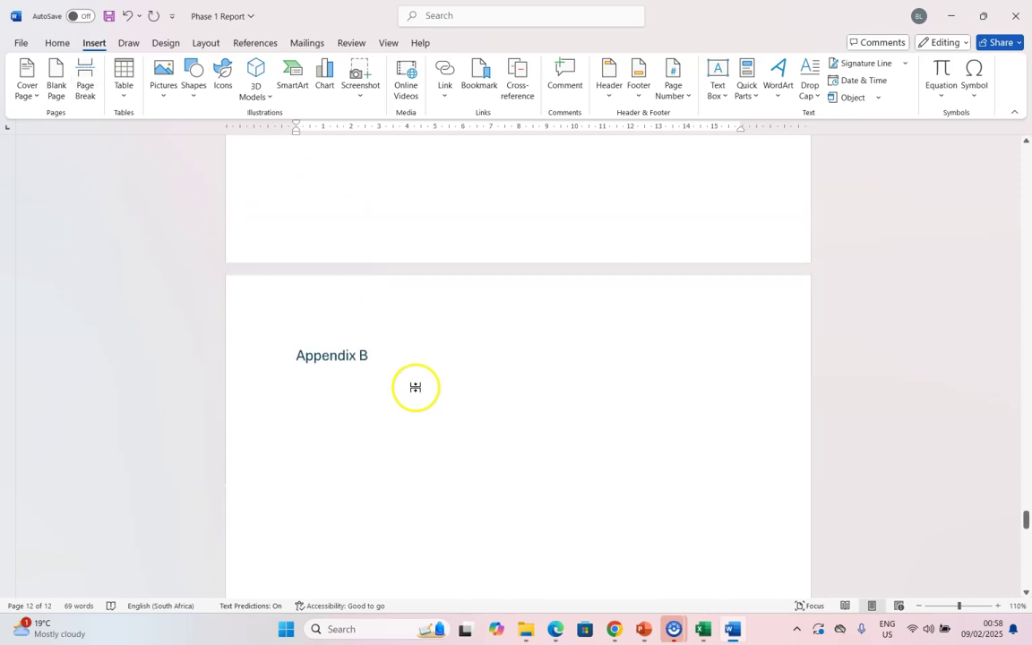
Show the formatting marks around the Appendices heading and the page before it.
click(298, 351)
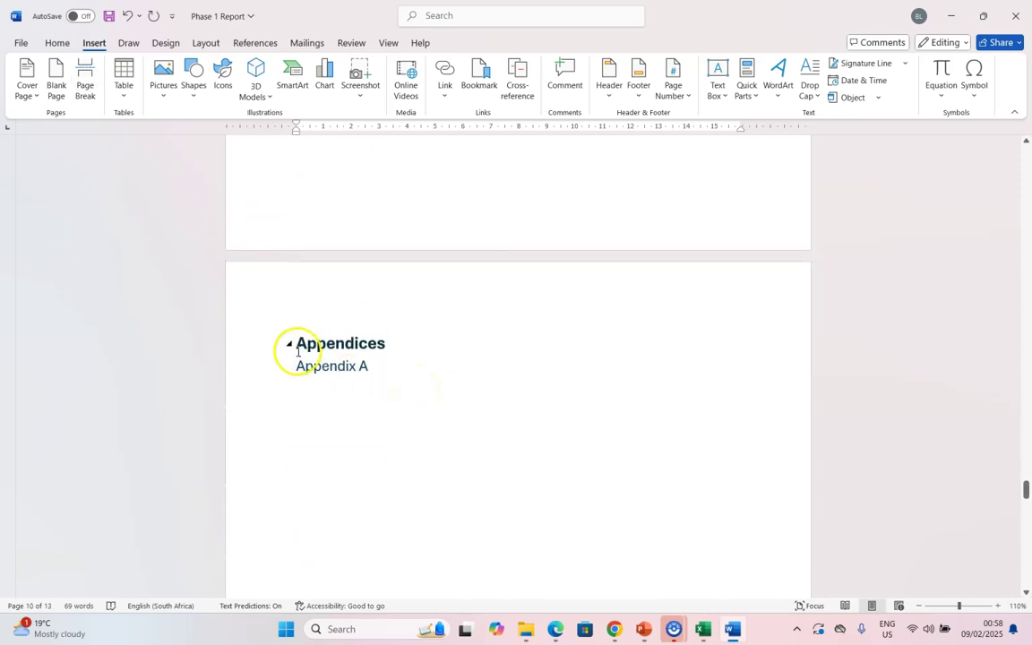
click(299, 343)
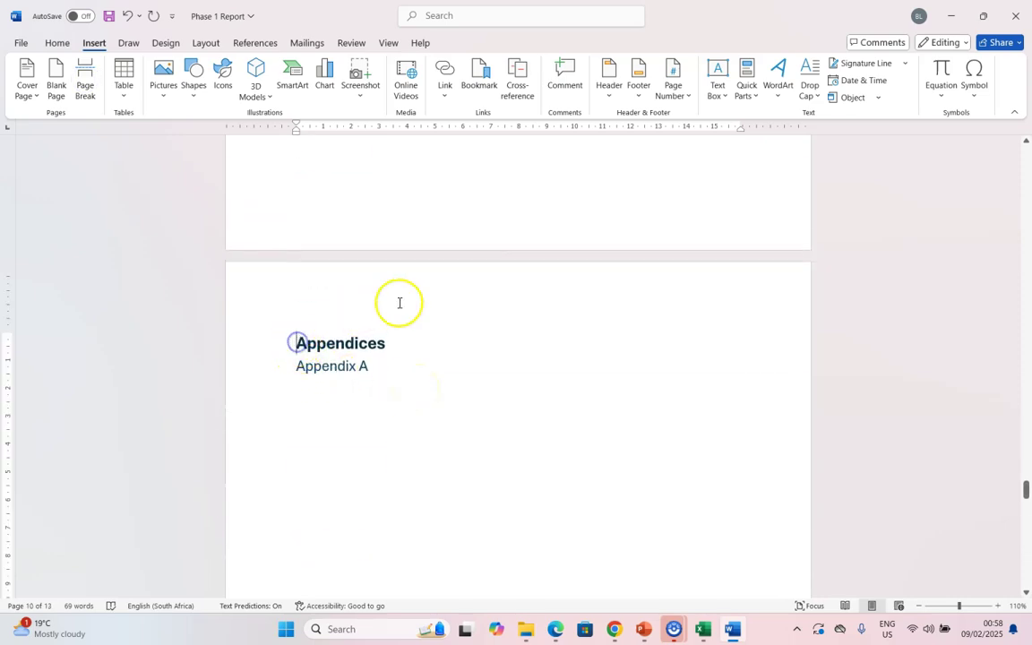
click(51, 49)
click(482, 68)
scroll(418, 314, up, 3)
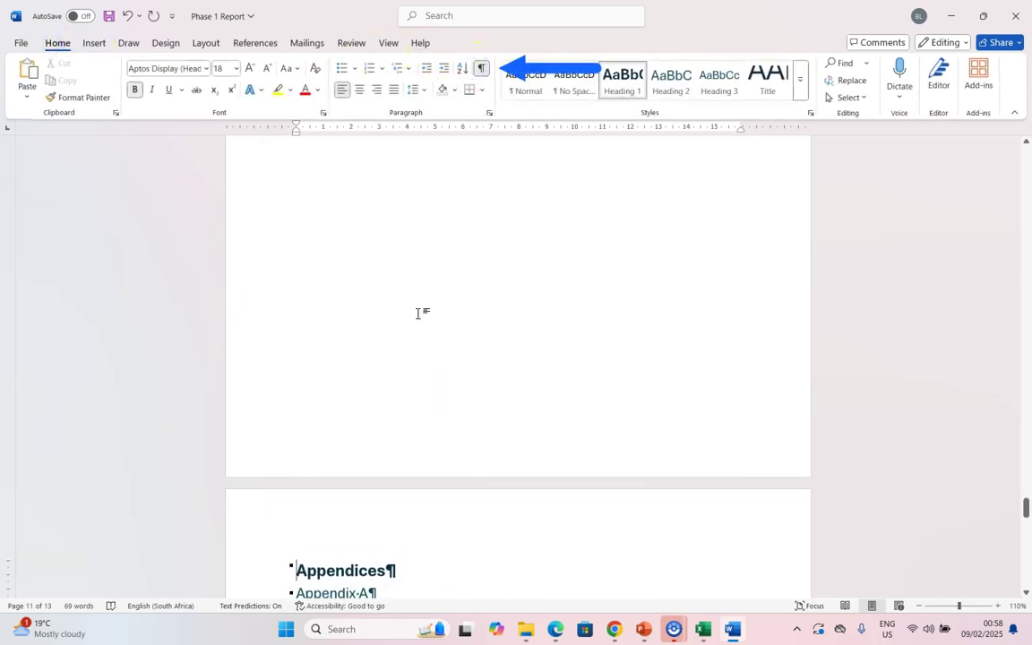
scroll(417, 313, up, 6)
Delete the page break between the Bibliography and Appendices headings.
click(351, 274)
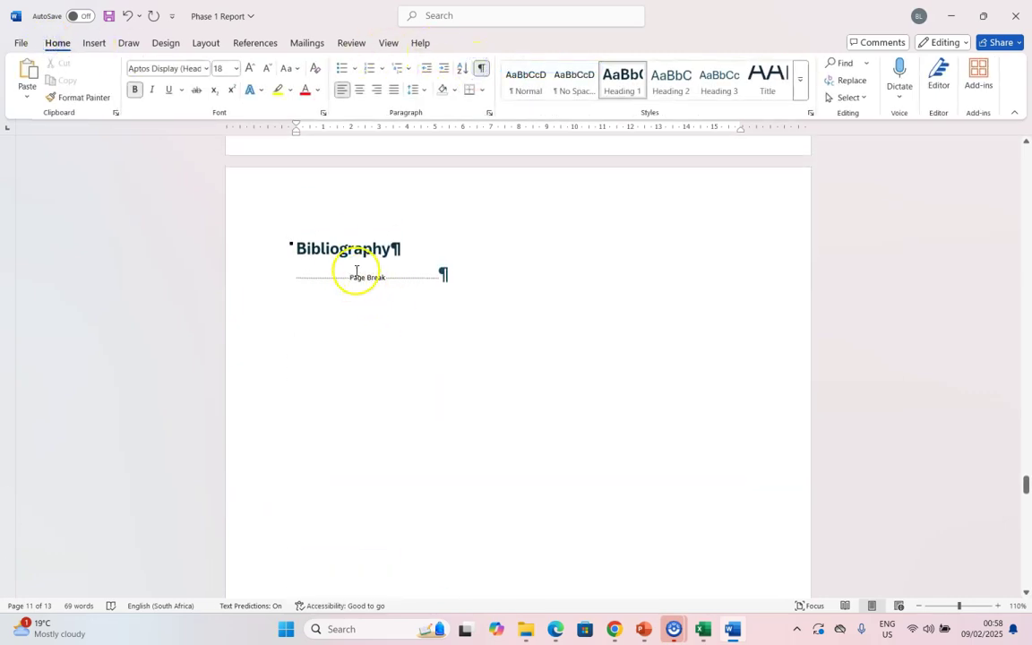
scroll(354, 274, down, 10)
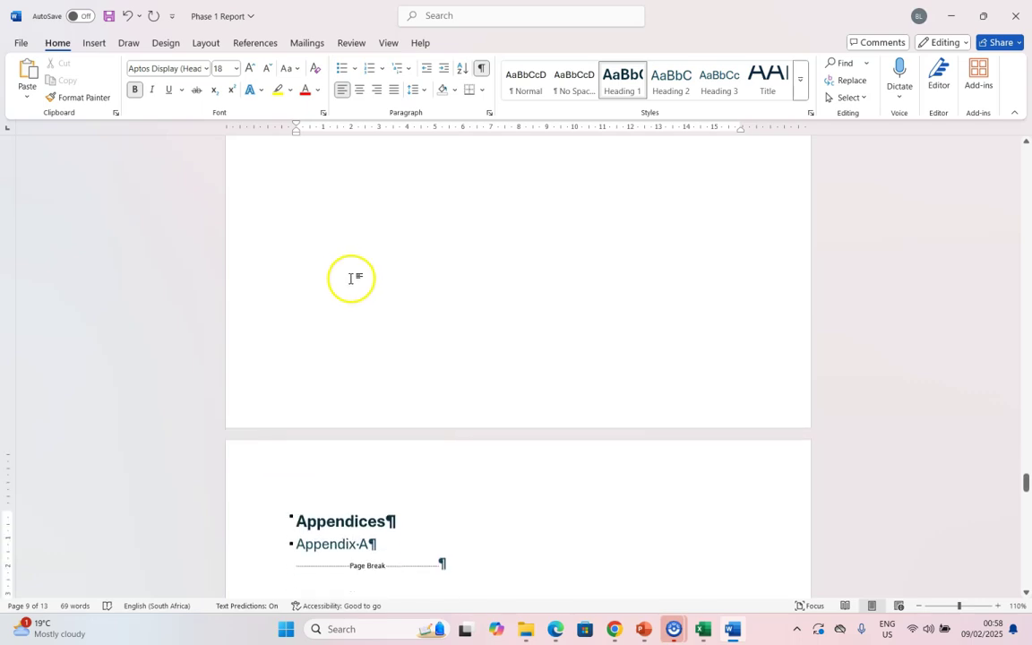
scroll(329, 375, down, 2)
scroll(331, 359, up, 10)
scroll(325, 332, down, 3)
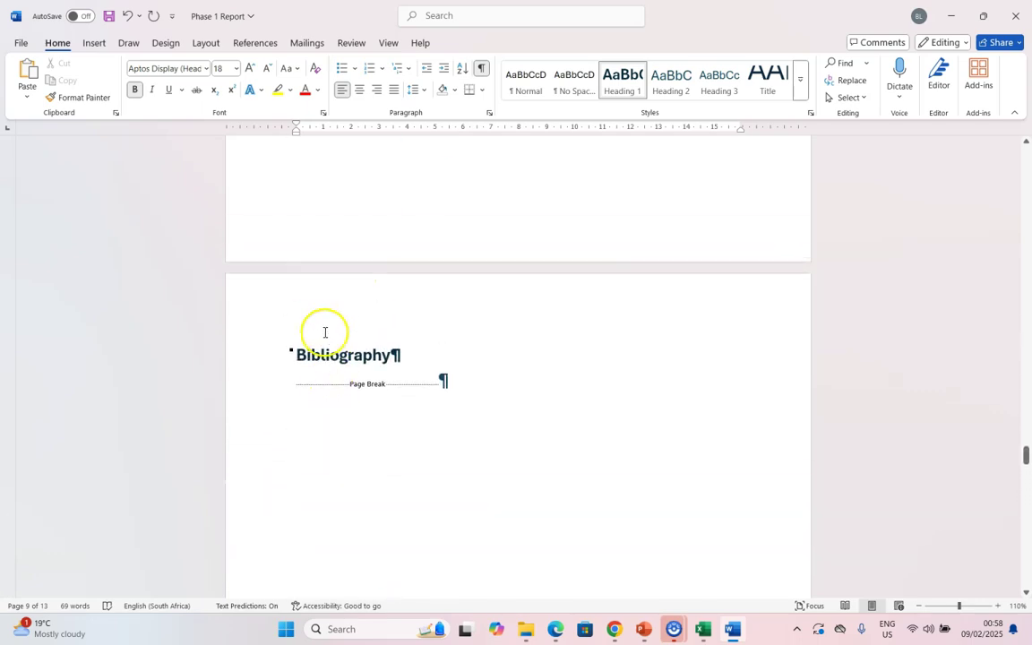
click(276, 385)
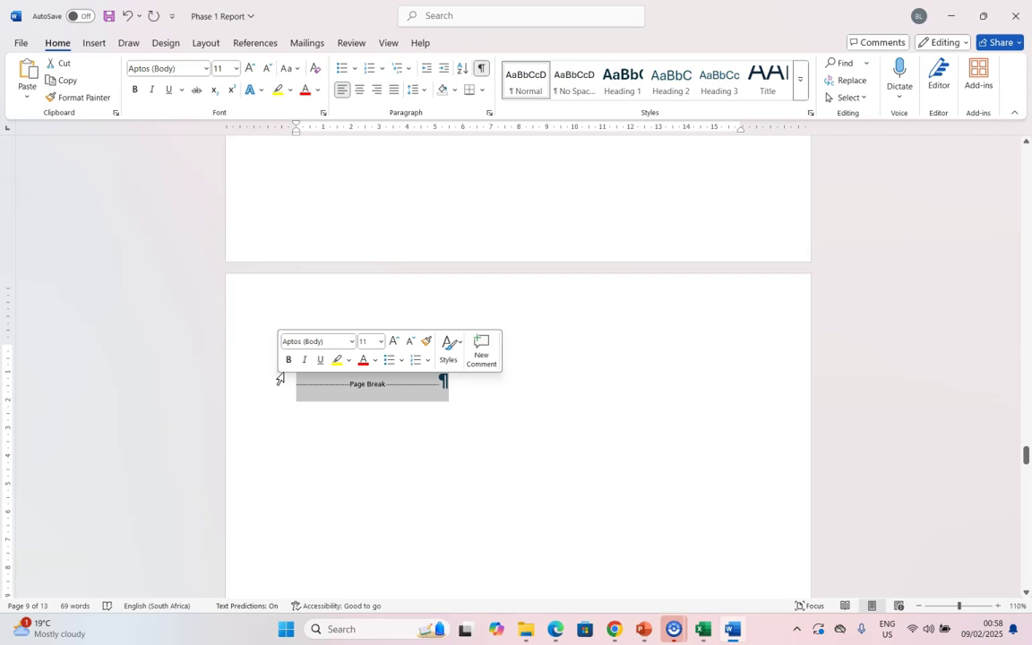
key(Delete)
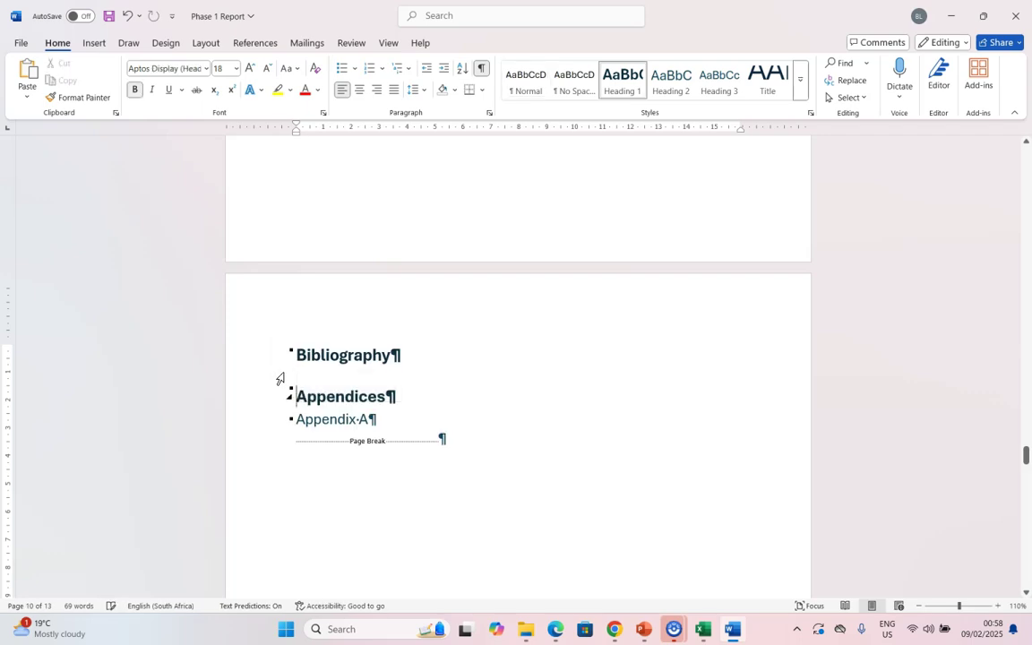
Insert a Next Page section break before the Appendices heading.
click(98, 45)
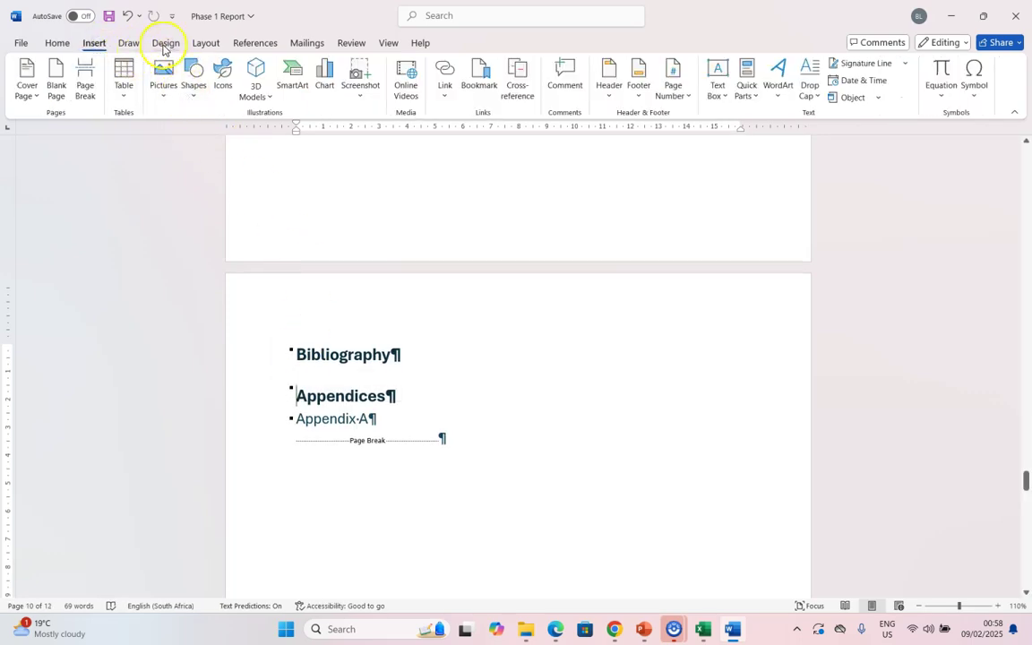
click(206, 45)
click(197, 64)
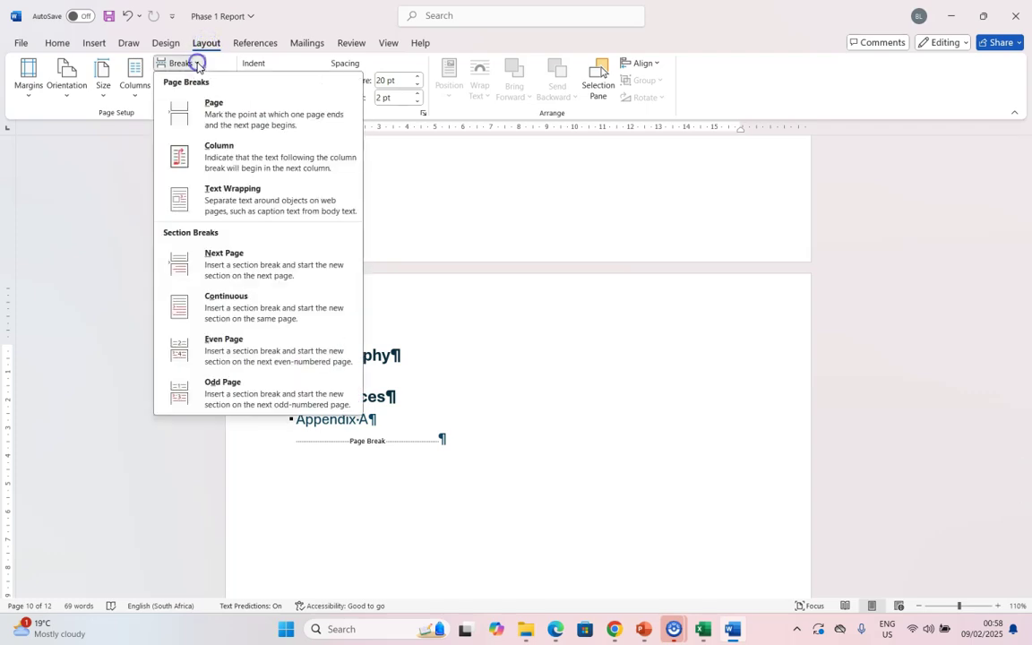
click(230, 255)
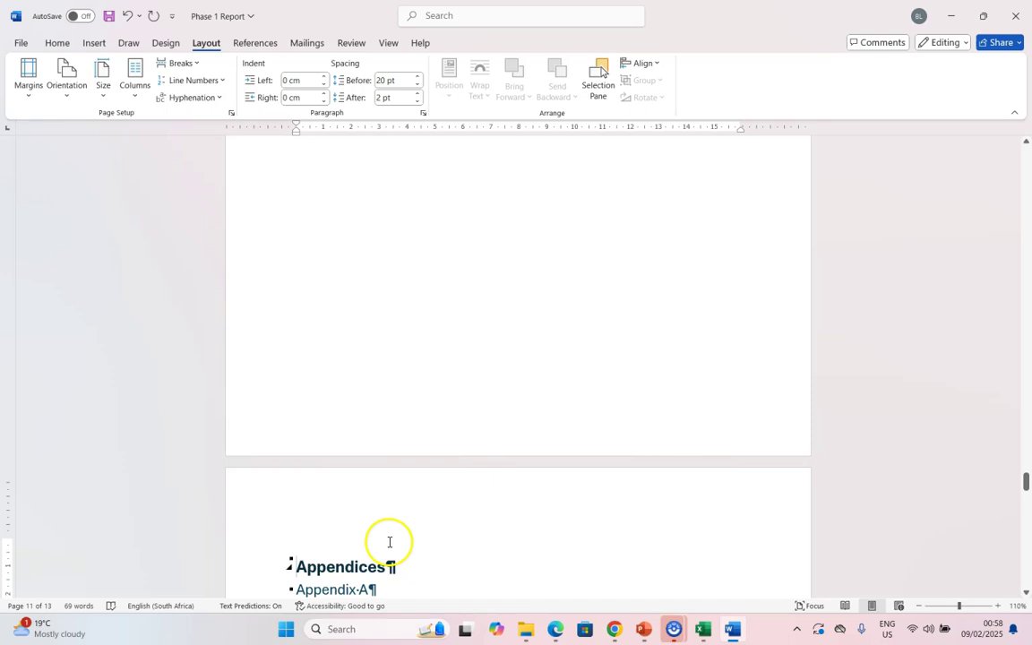
Add a new line after the Bibliography heading so the section break sits on its own line beneath it.
scroll(491, 509, down, 3)
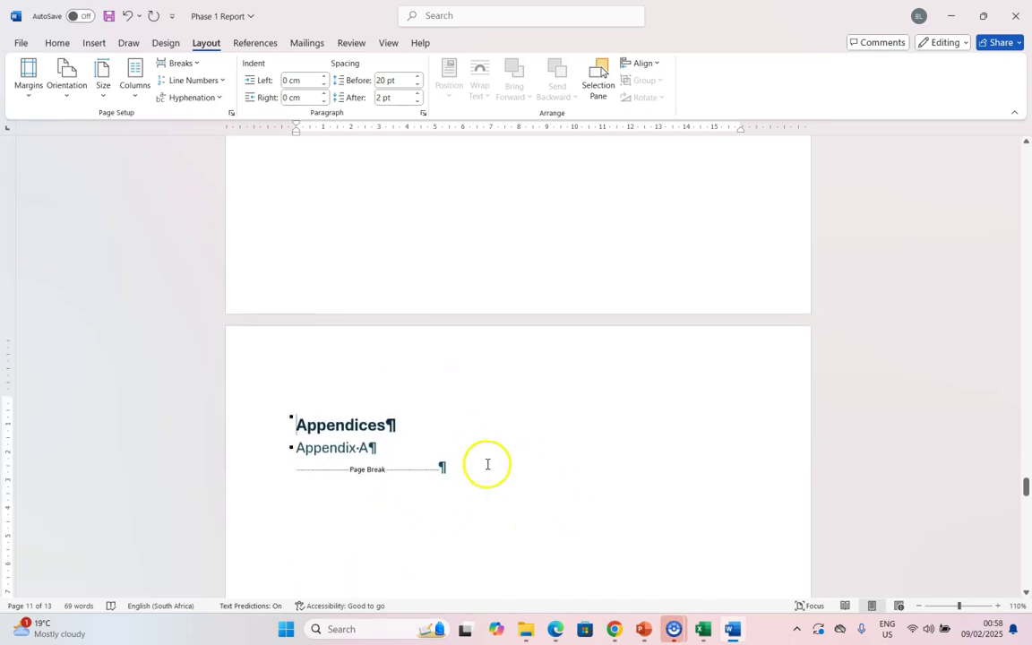
scroll(486, 461, up, 6)
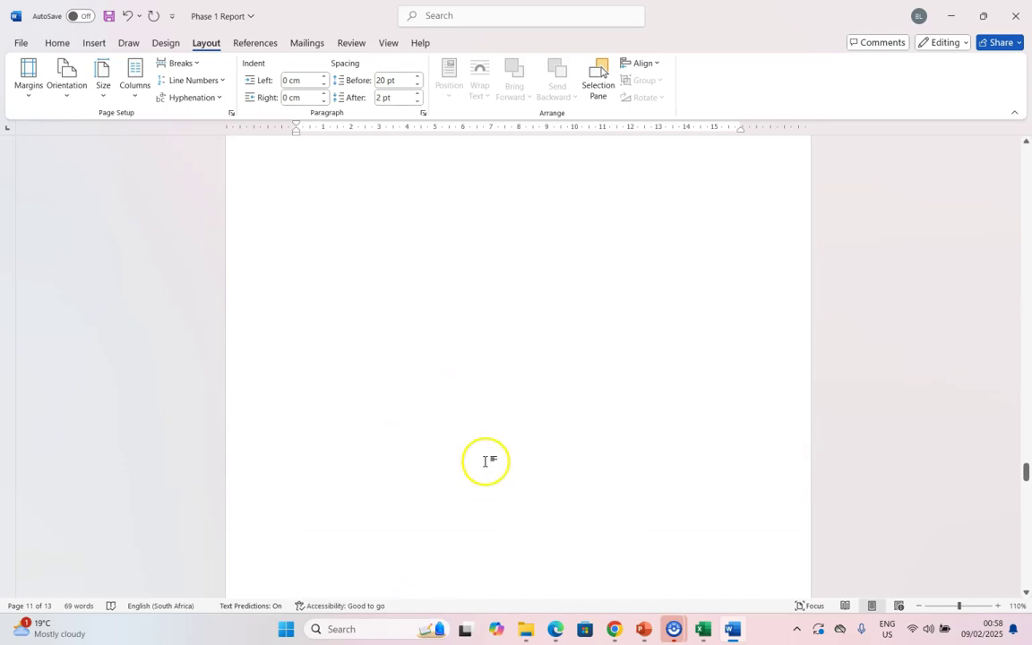
scroll(485, 462, up, 5)
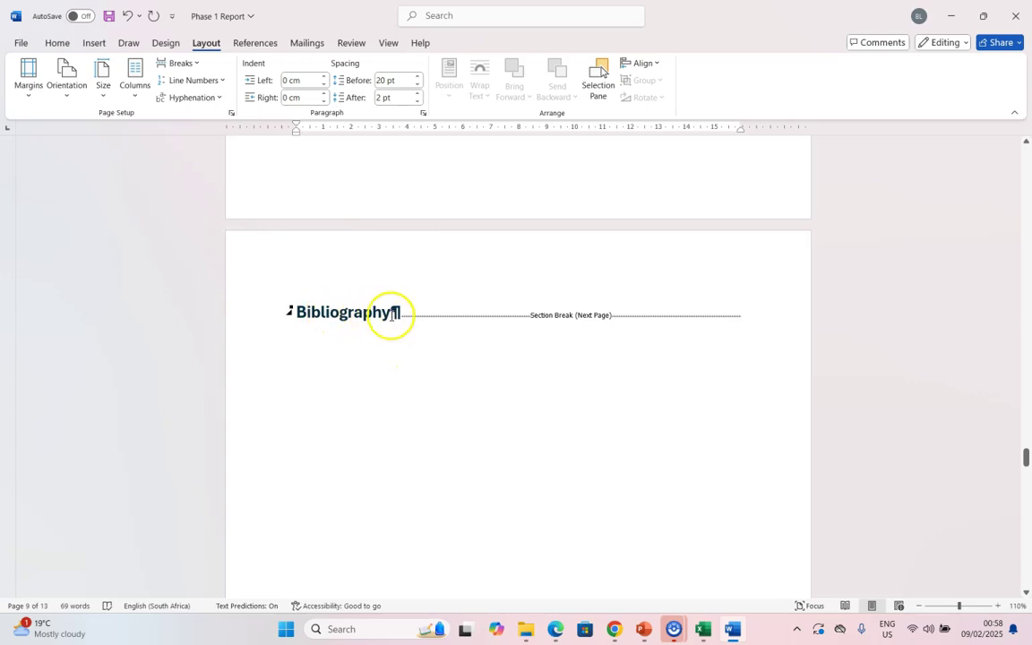
click(392, 312)
key(Return)
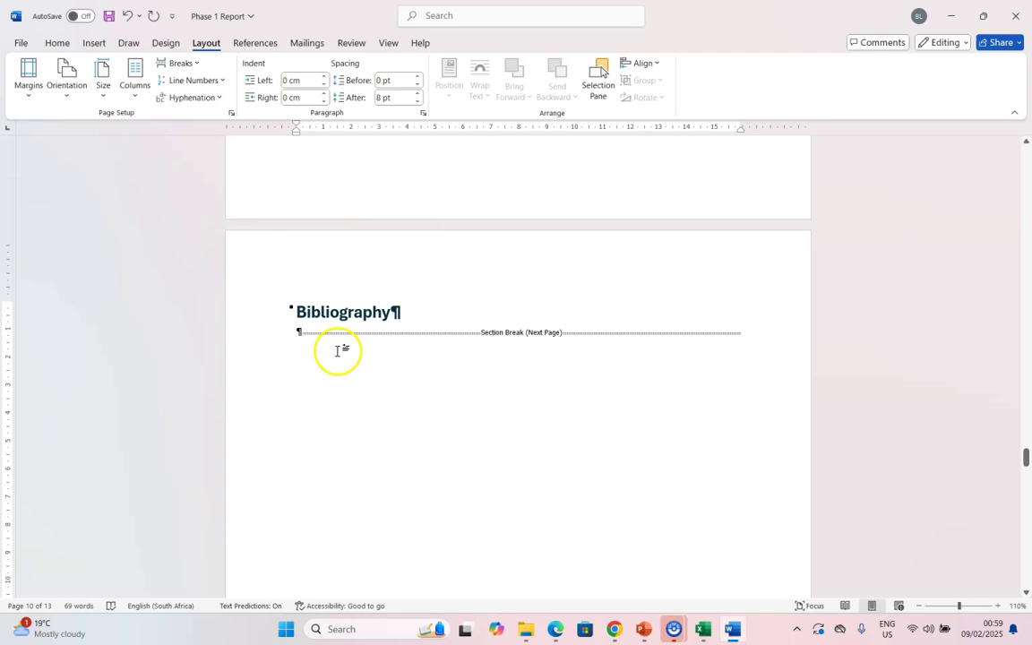
Insert the built-in Automatic Table 1 table of contents beneath the Table of Contents heading.
scroll(339, 351, down, 10)
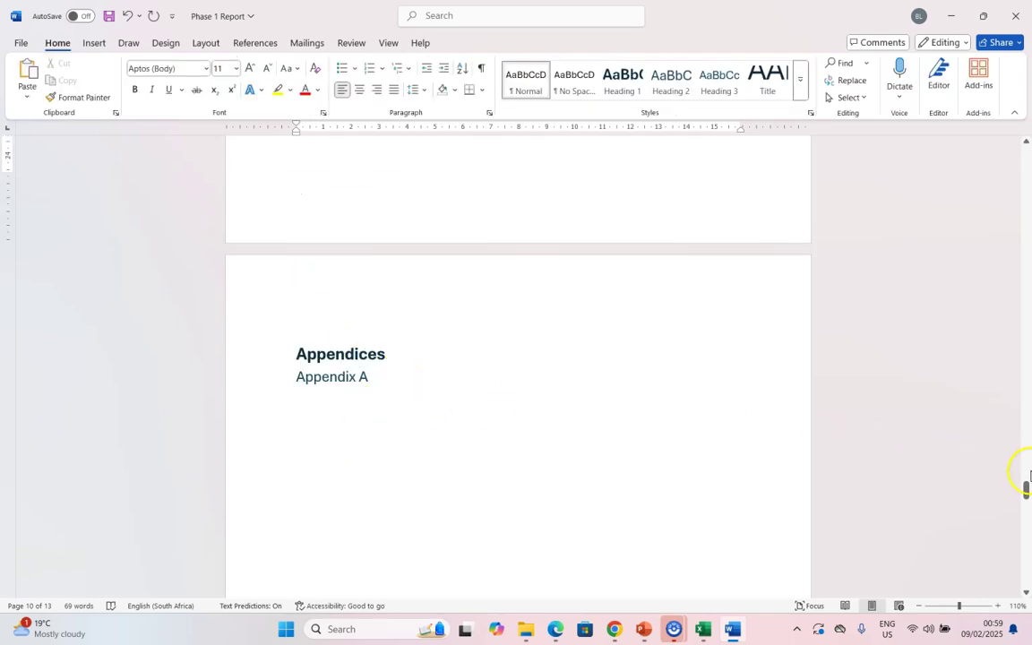
drag(1027, 491, 1026, 189)
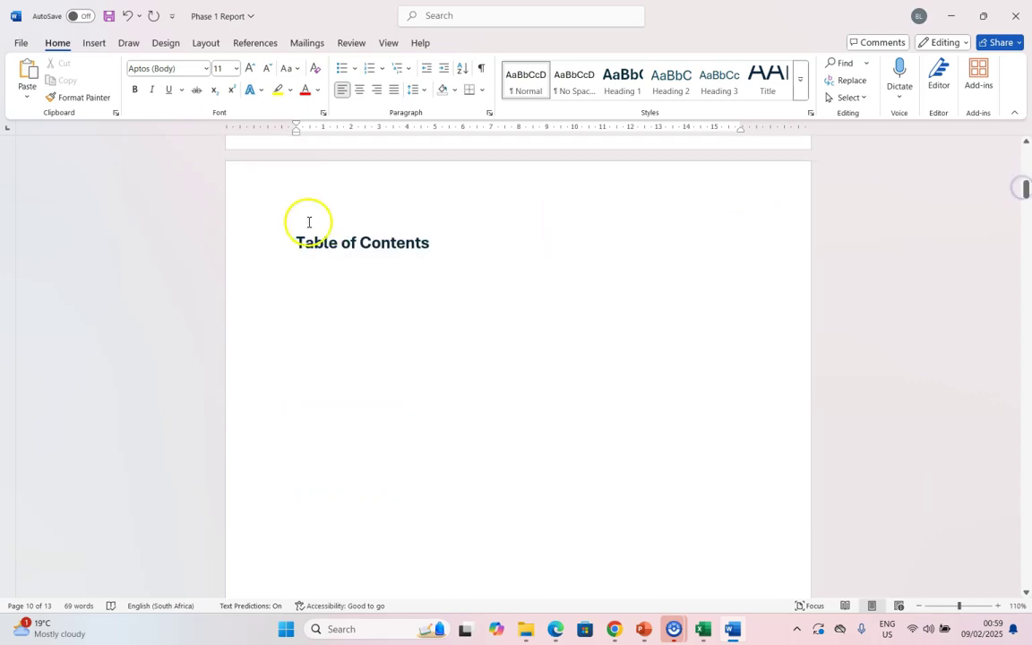
click(300, 266)
click(255, 43)
click(53, 42)
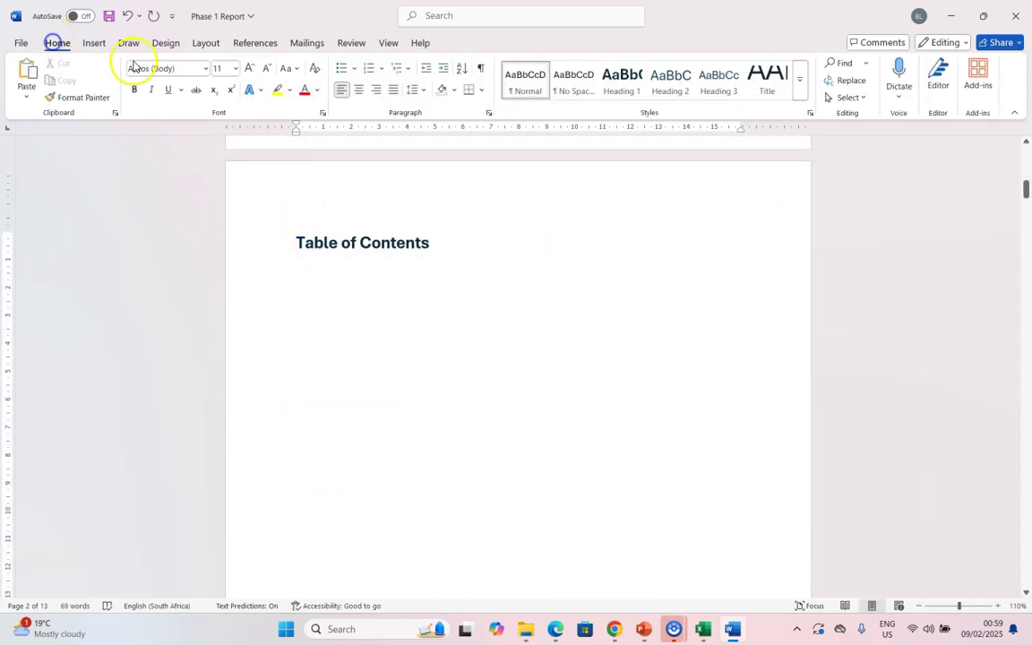
click(257, 45)
click(49, 99)
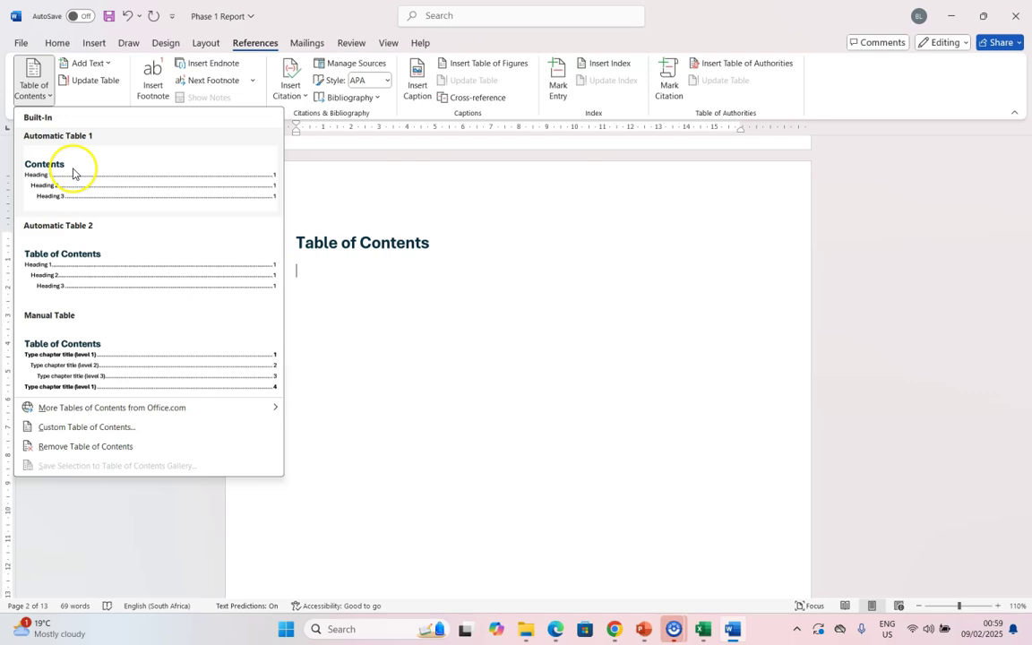
click(74, 178)
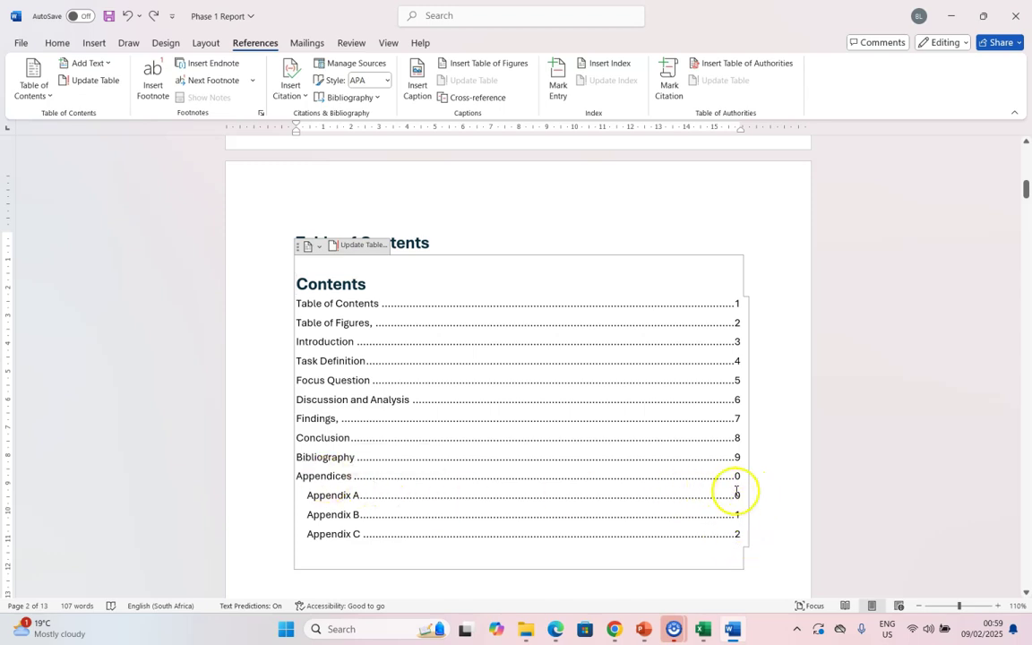
Delete the duplicate "Contents" title from the inserted automatic table.
double_click(340, 284)
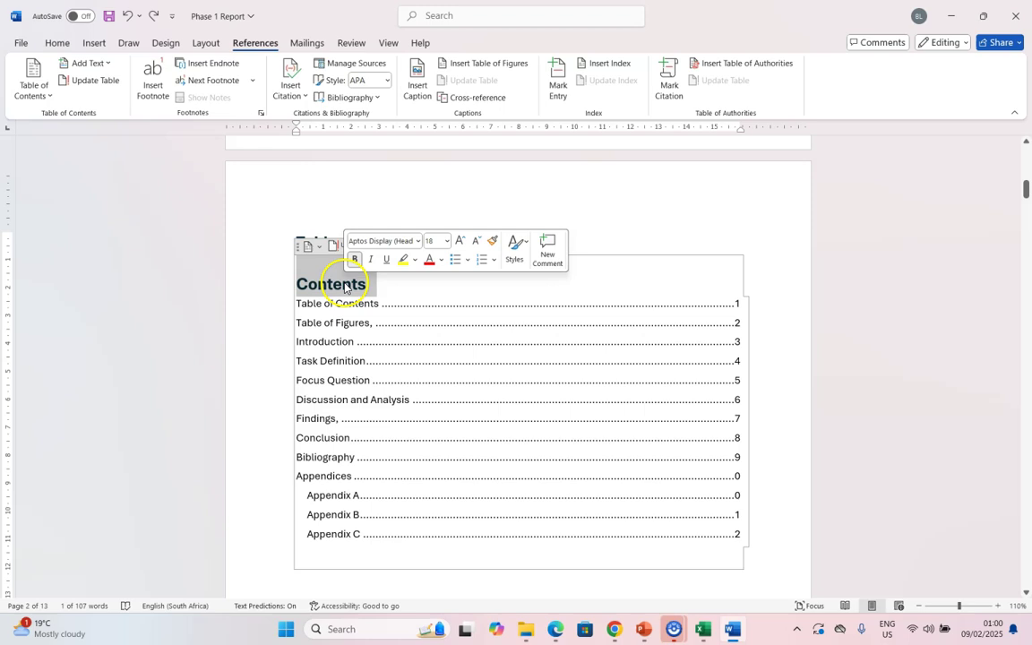
key(Delete)
click(352, 250)
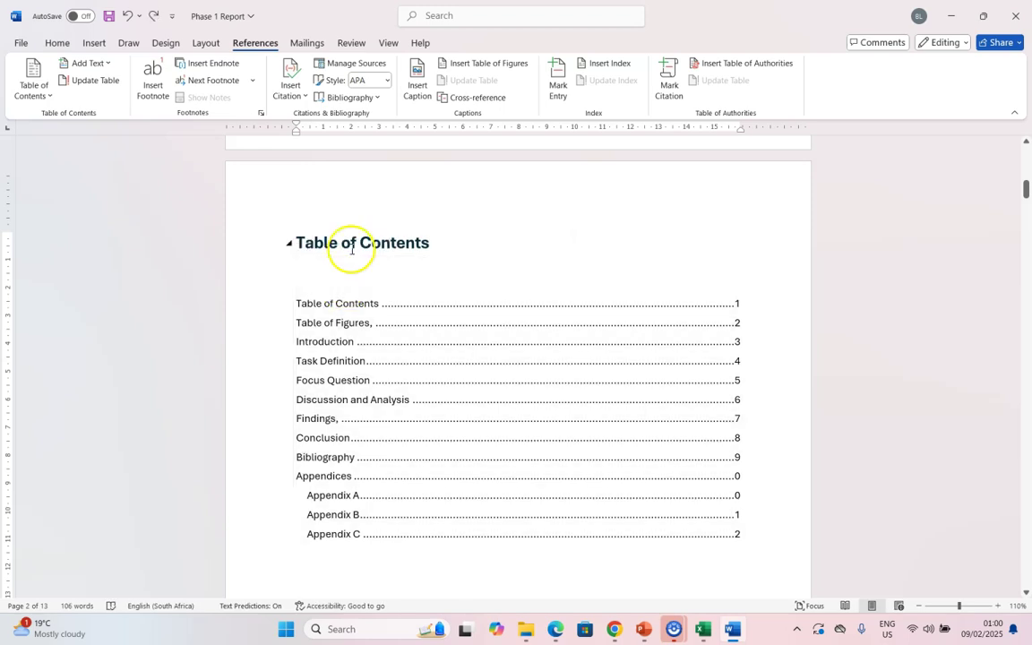
click(360, 312)
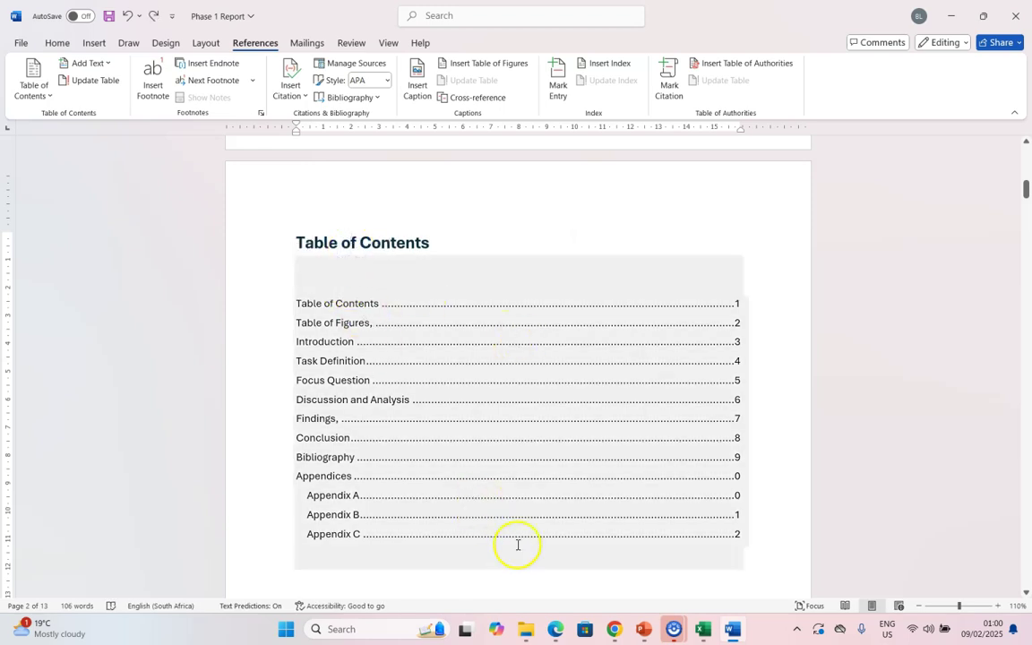
key(Up)
key(Up)
Switch to the browser and open the learner declaration of authenticity template linked near the end of the PAT Guide for CAT PDF.
click(558, 629)
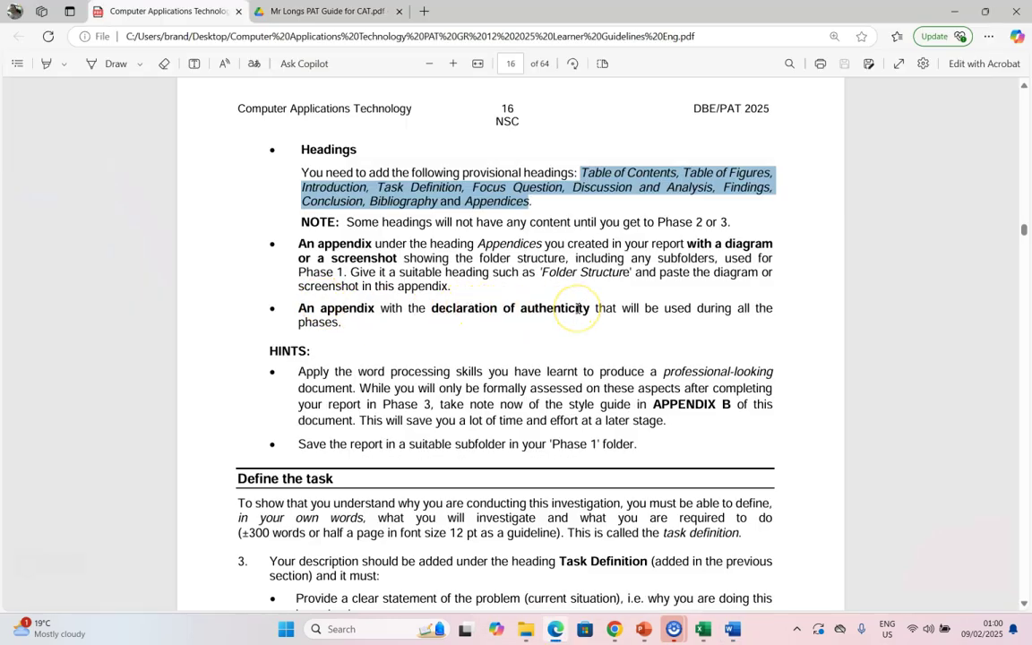
key(ctrl+Tab)
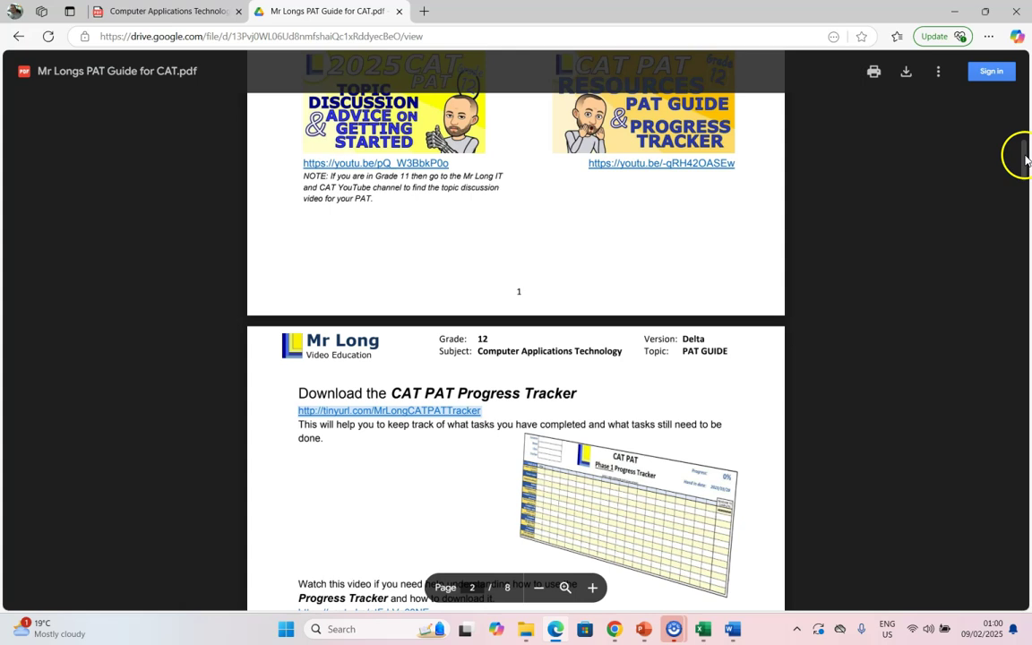
drag(1028, 154, 1027, 591)
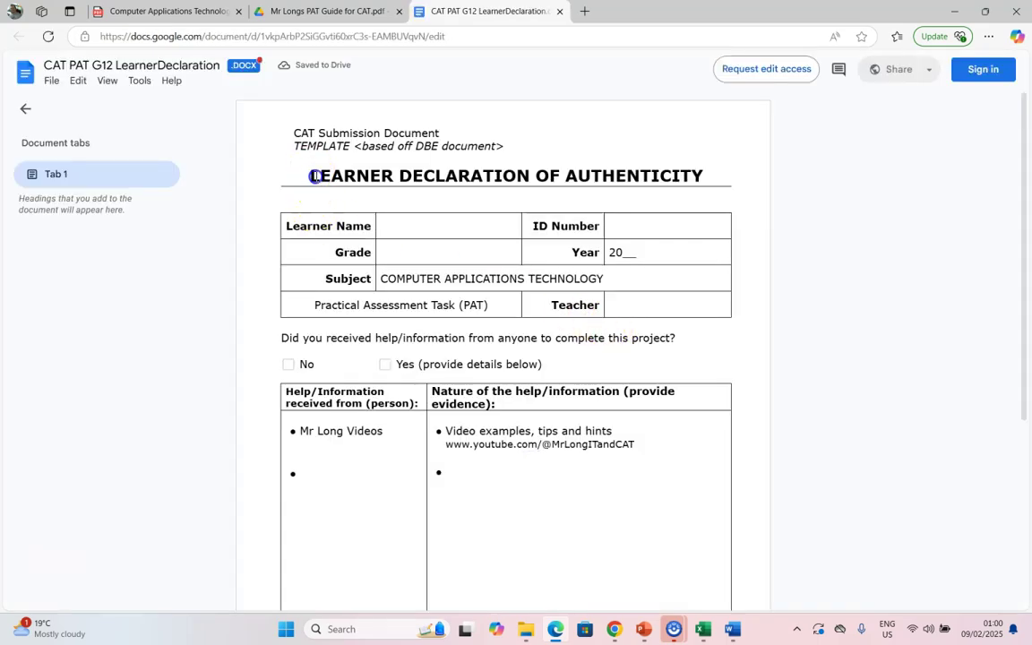
Copy the learner declaration of authenticity from the online template and paste it beneath the Appendix C heading in the Word report.
drag(311, 175, 497, 534)
key(alt+Tab)
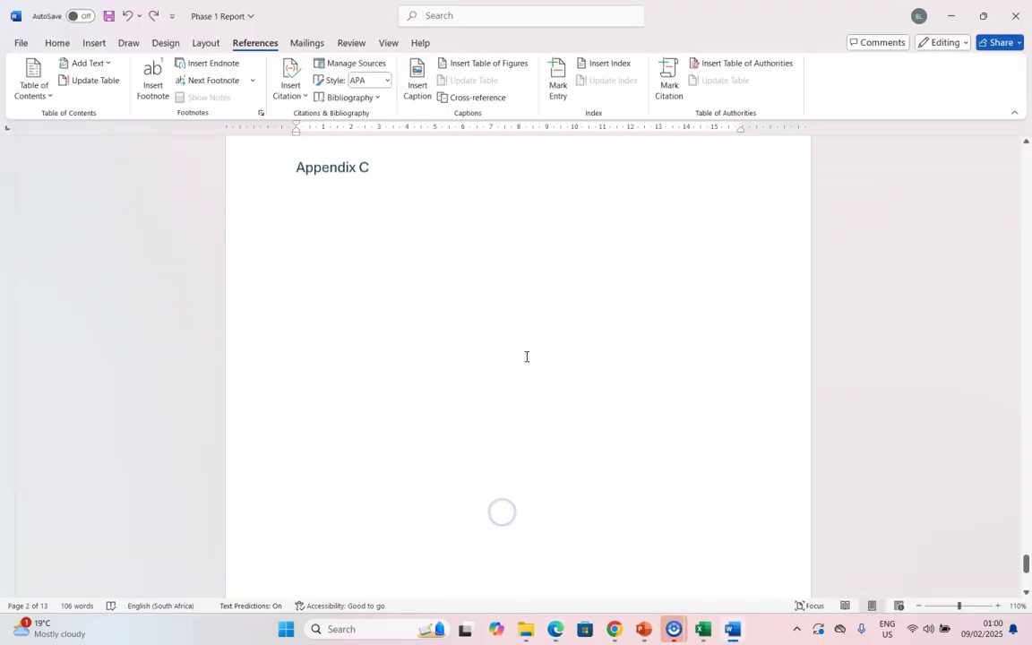
click(304, 220)
key(ctrl+v)
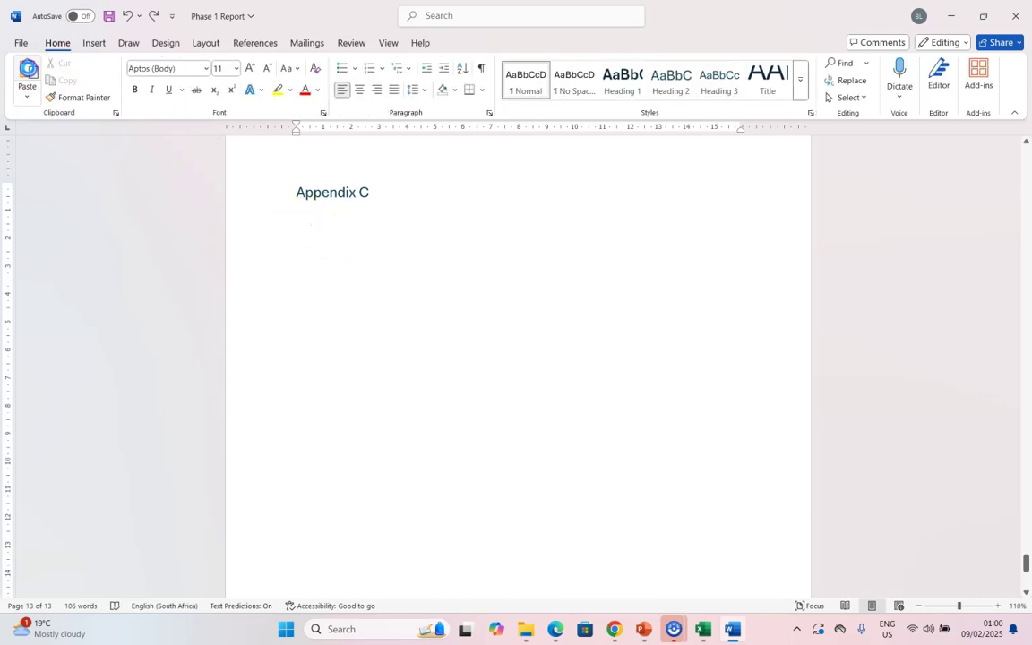
scroll(282, 303, up, 8)
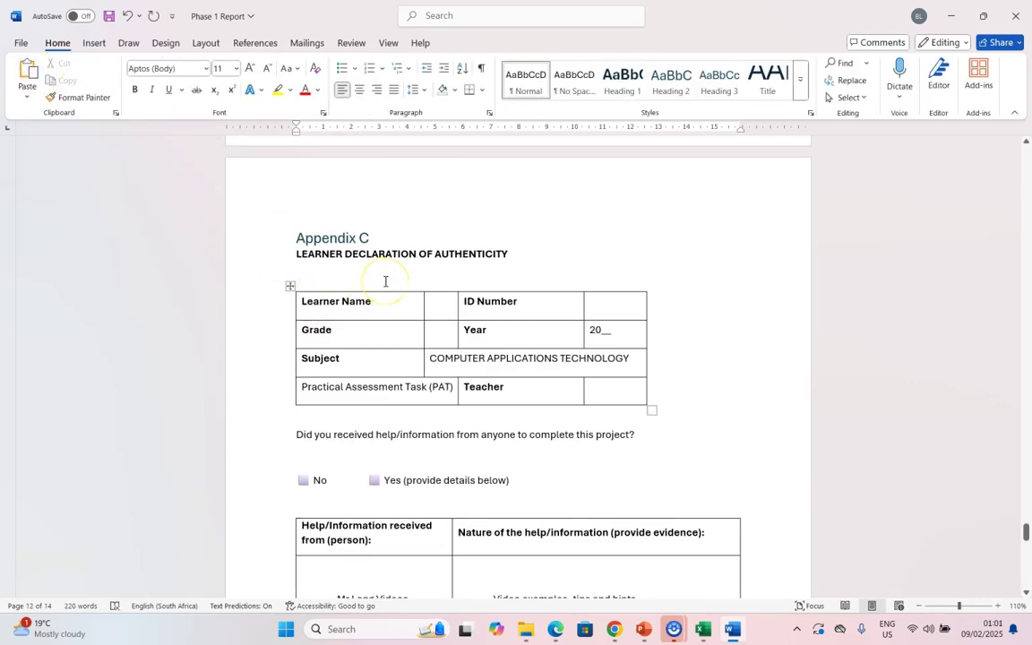
Remove the blank lines around the declaration's learner details table, help question and No/Yes checkboxes so it fits one page.
click(385, 281)
key(Delete)
click(310, 436)
key(Delete)
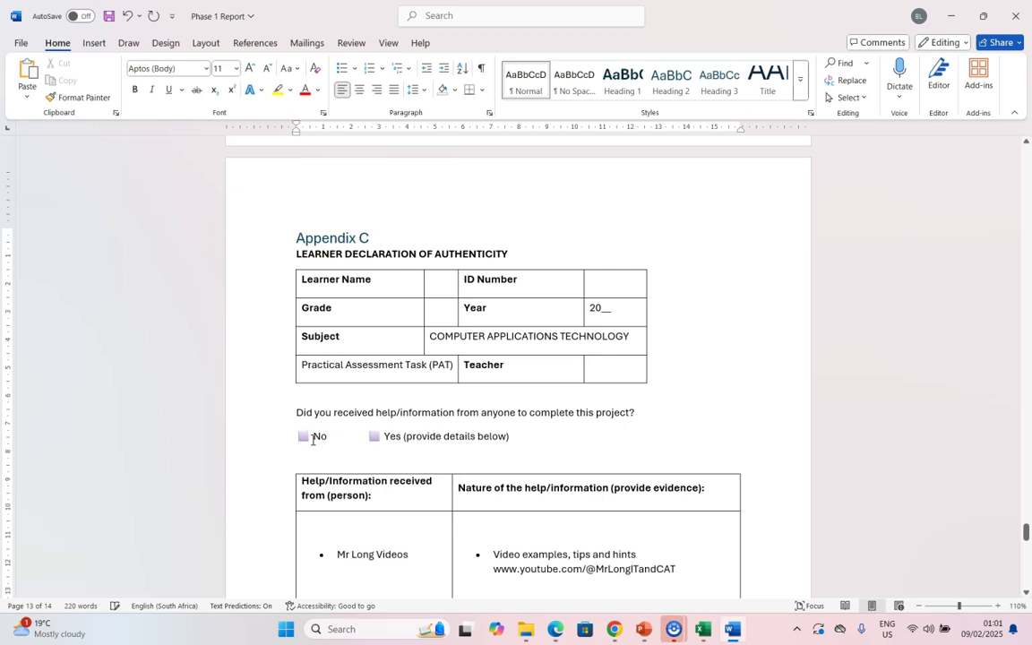
click(318, 459)
key(Delete)
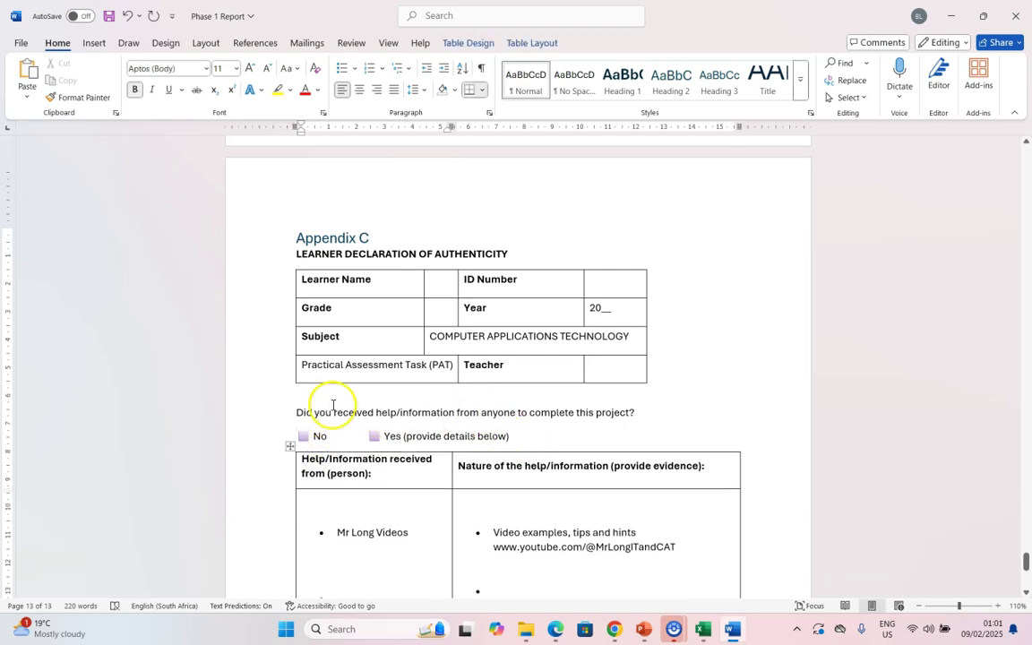
click(319, 394)
key(Delete)
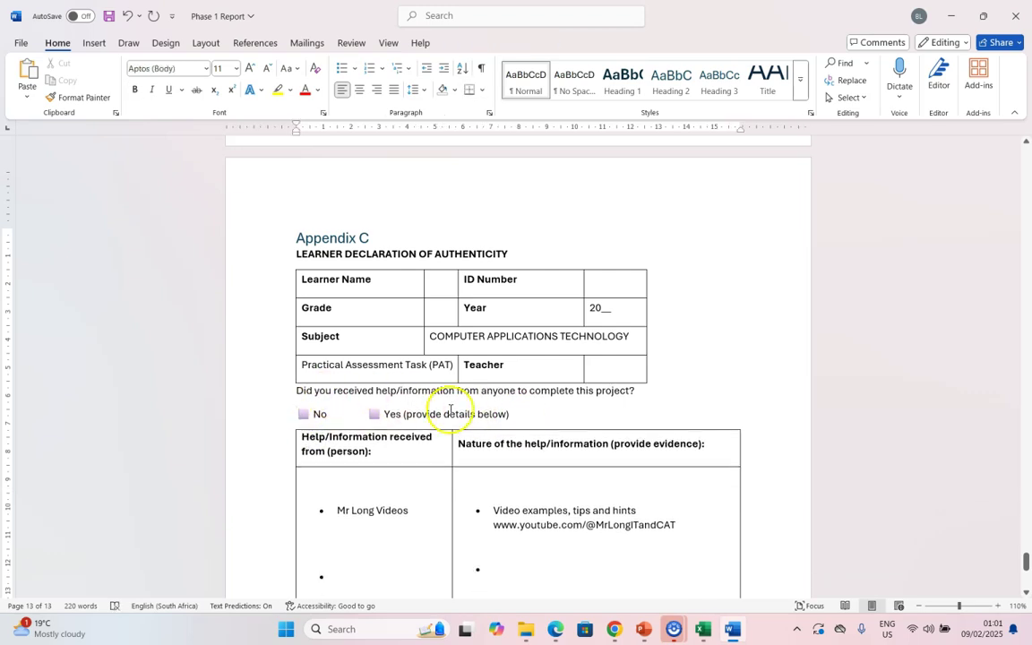
scroll(451, 410, down, 3)
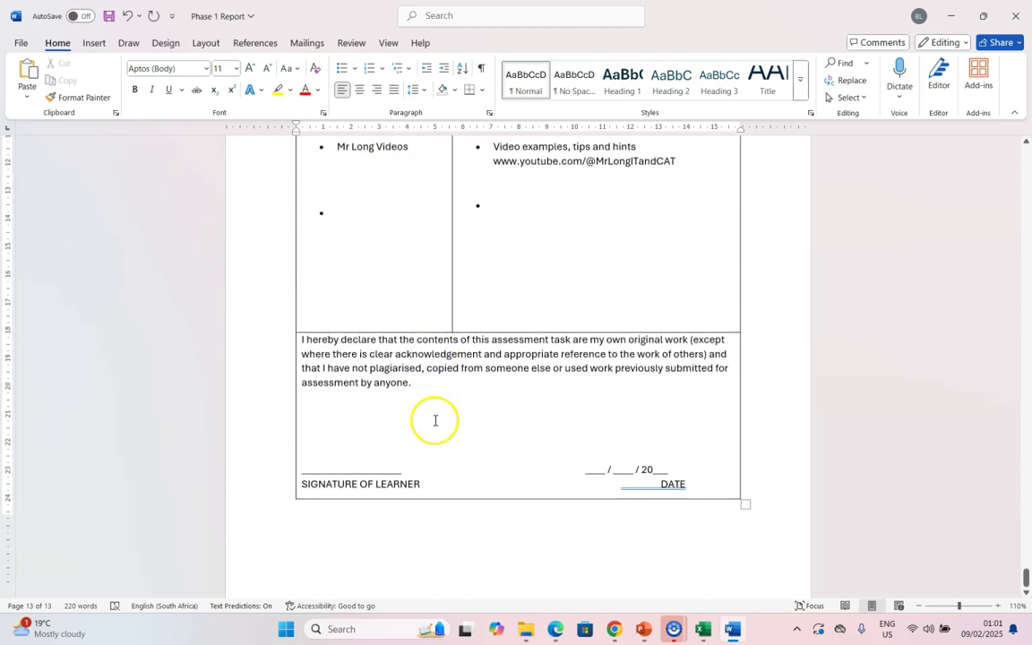
scroll(436, 421, down, 1)
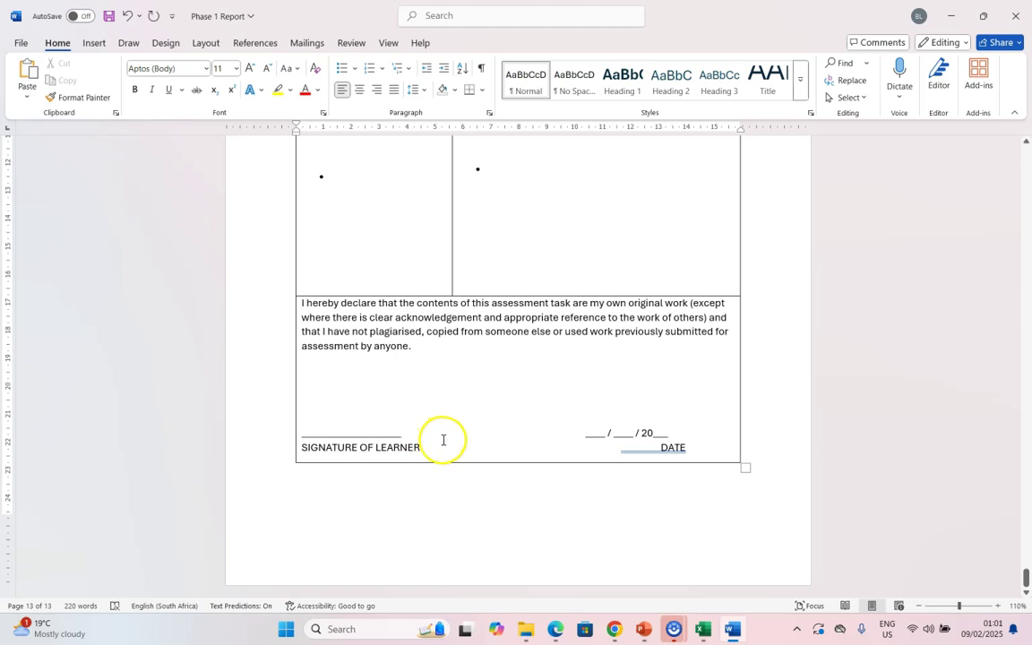
Check the appendix requirements in the learner guidelines, extend the Appendix A heading with "– Folder Structure" and start a new line beneath it.
key(alt+Tab)
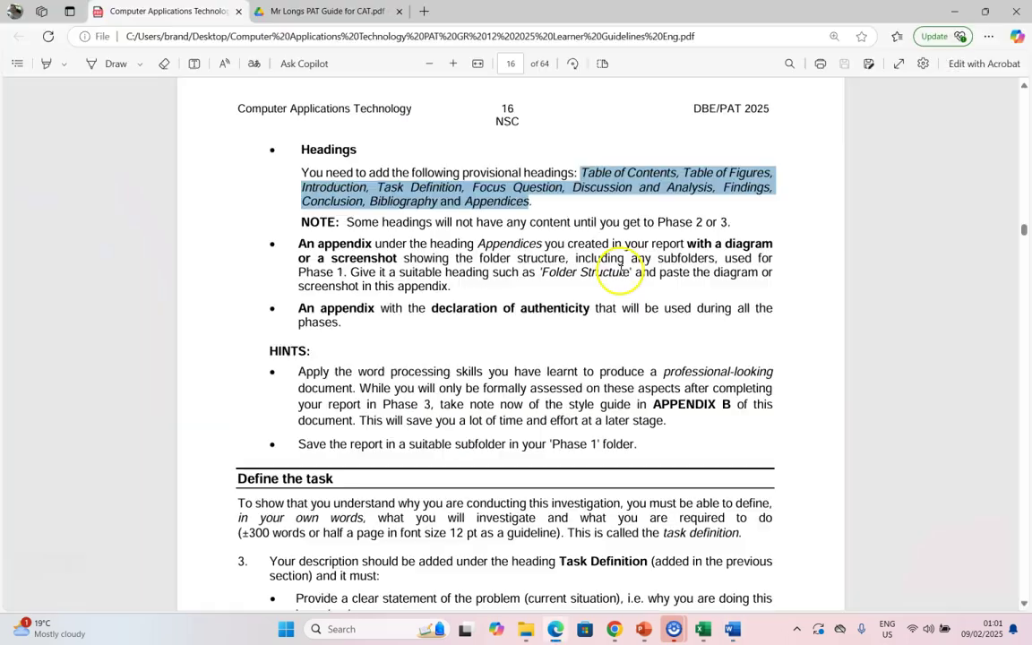
click(346, 238)
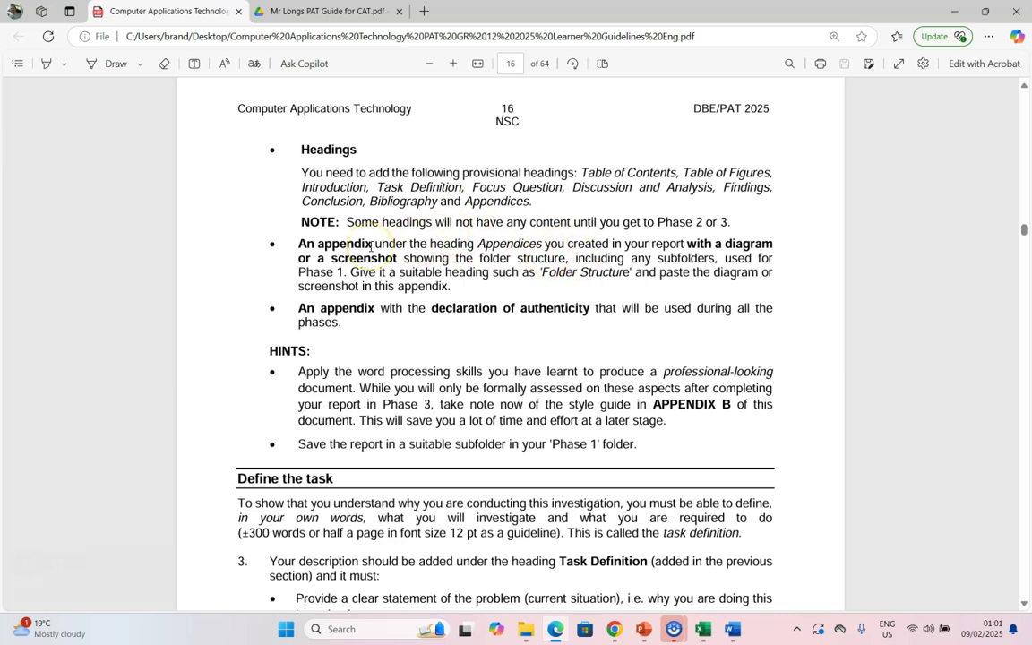
key(alt+Tab)
text(- )
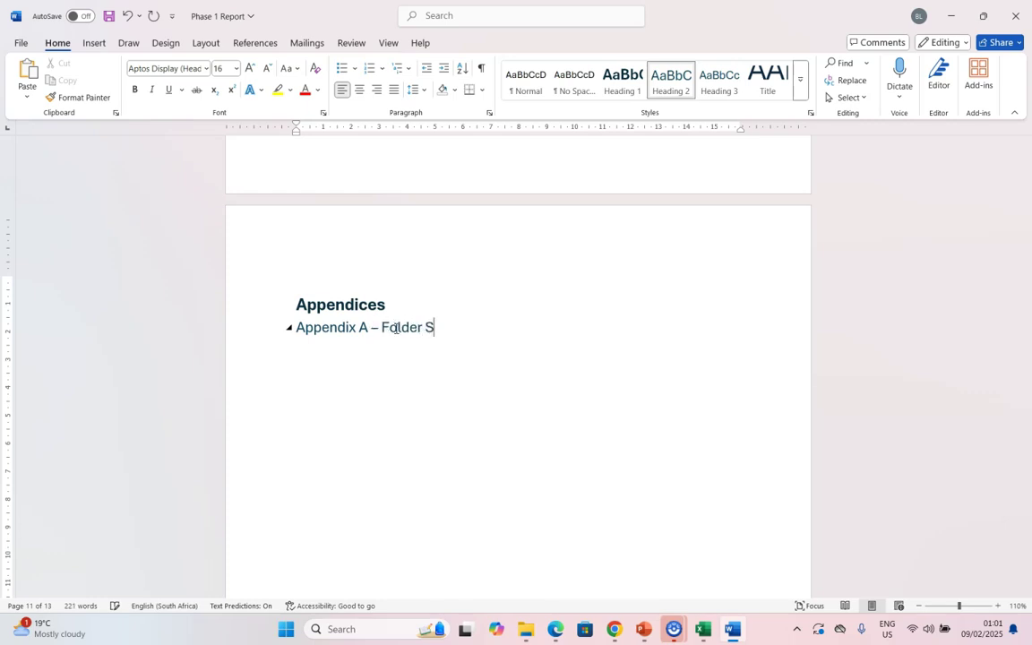
text(Folder Structure)
key(Return)
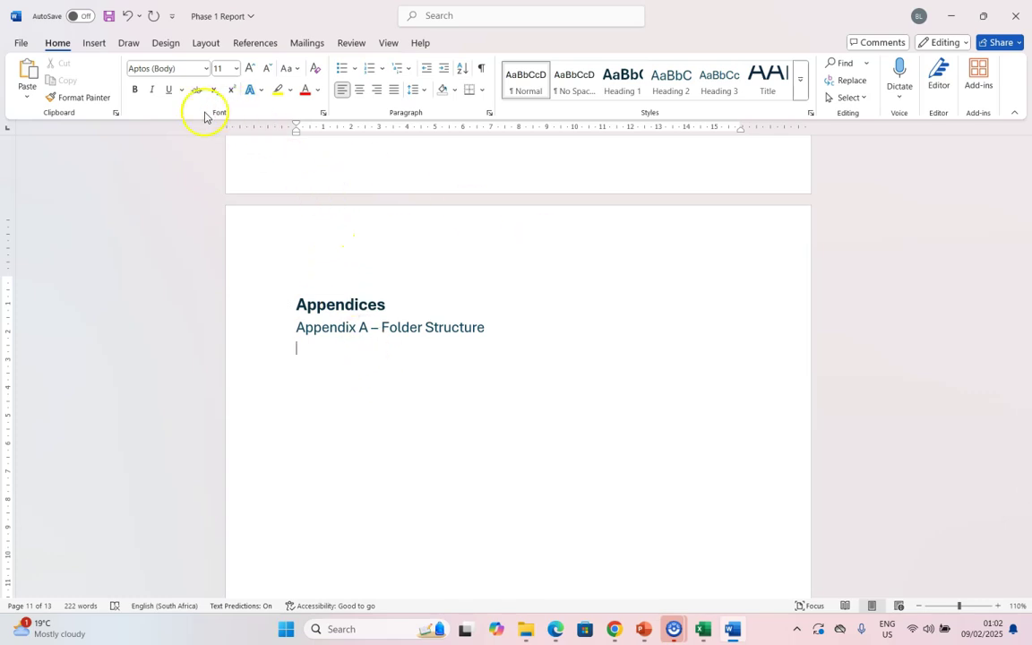
Insert a horizontal SmartArt diagram from the Hierarchy category beneath the Appendix A heading.
click(94, 42)
click(303, 89)
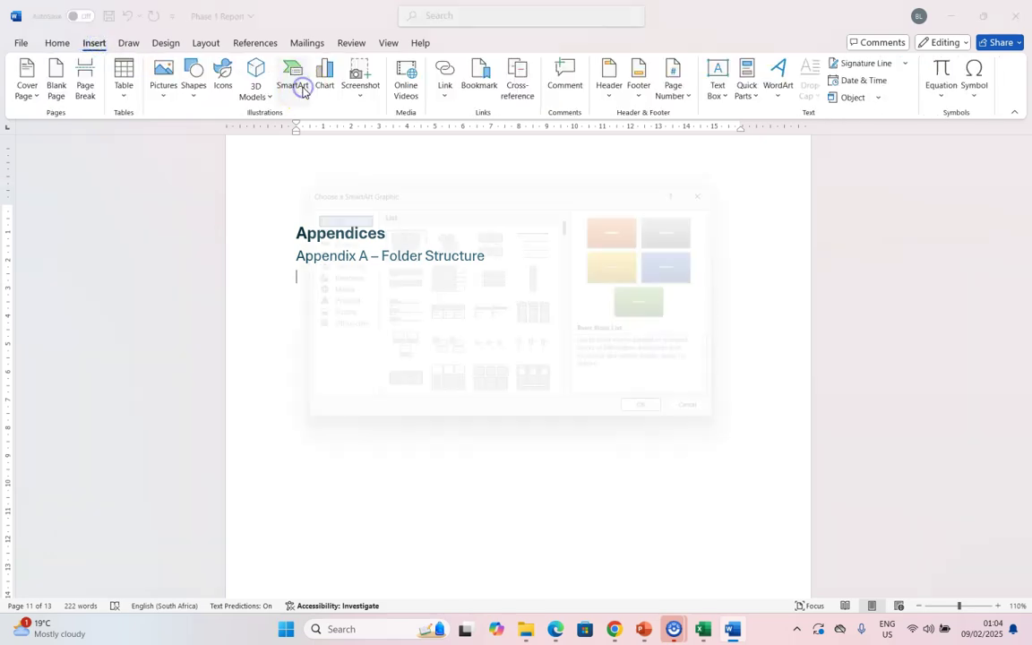
click(340, 267)
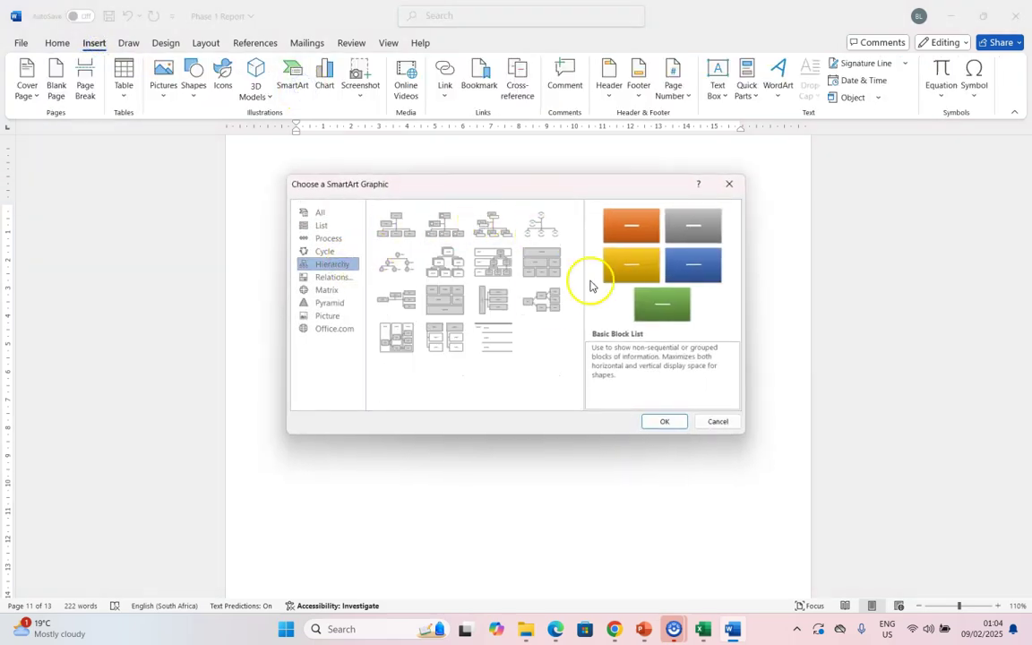
double_click(548, 307)
Label the diagram's root box "mister.long CAT PAT G12" and its two second-level boxes "Phase 1" and "Phase 2".
click(371, 408)
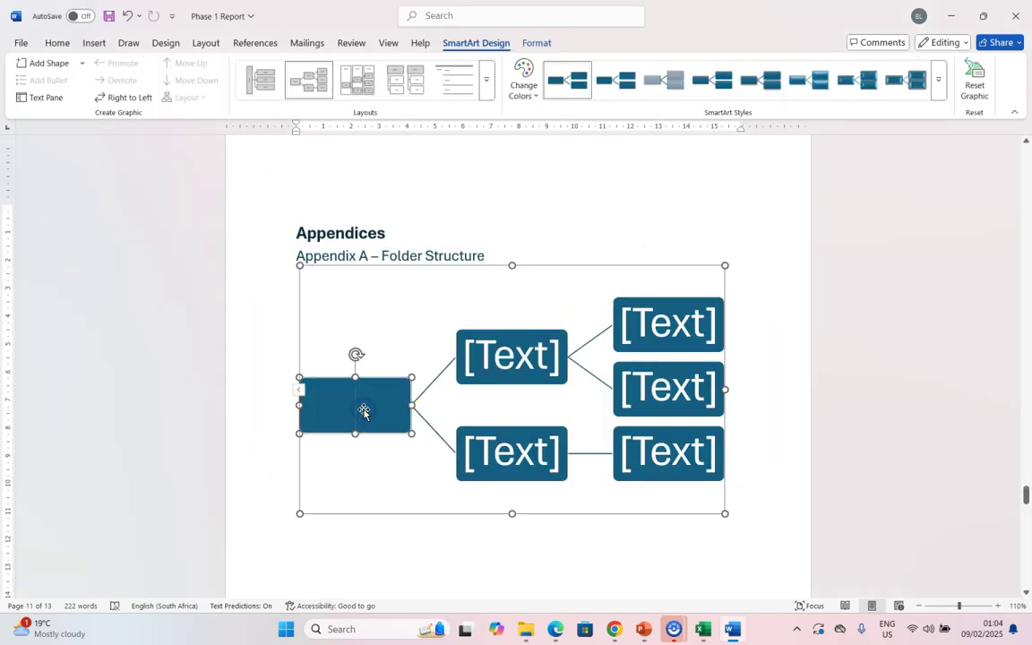
text(mister.long CAT PAT G12)
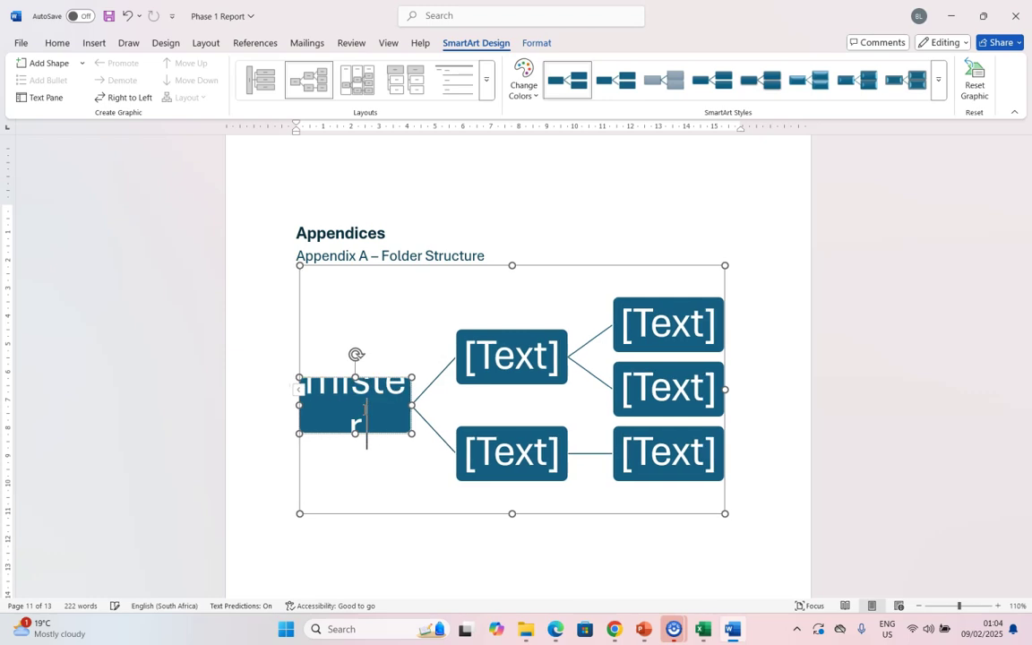
click(515, 366)
text(Phase 1)
click(512, 453)
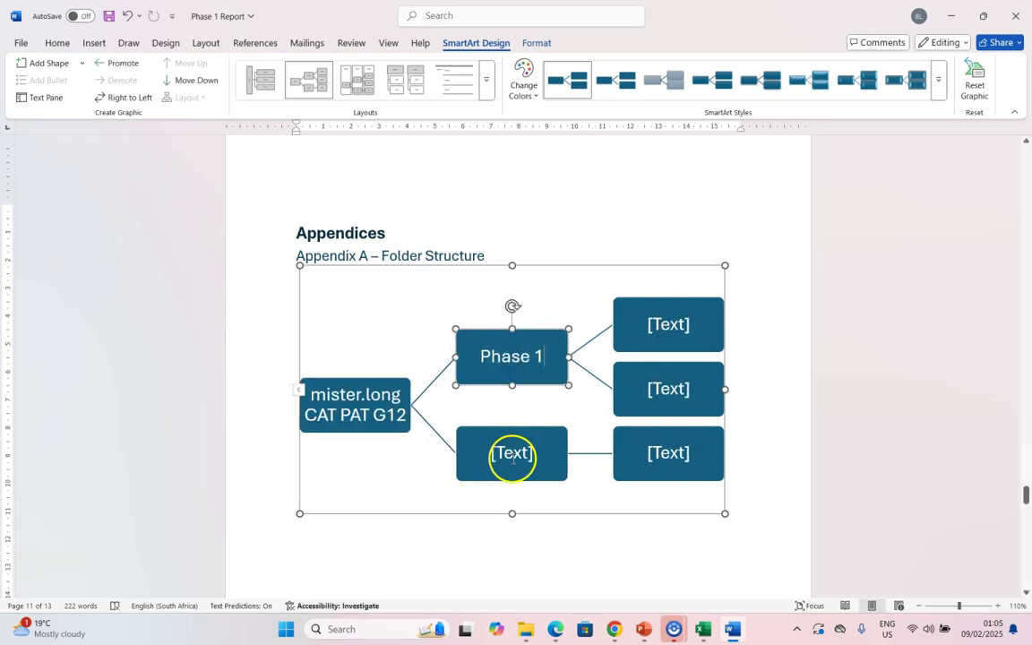
text(Phase 2)
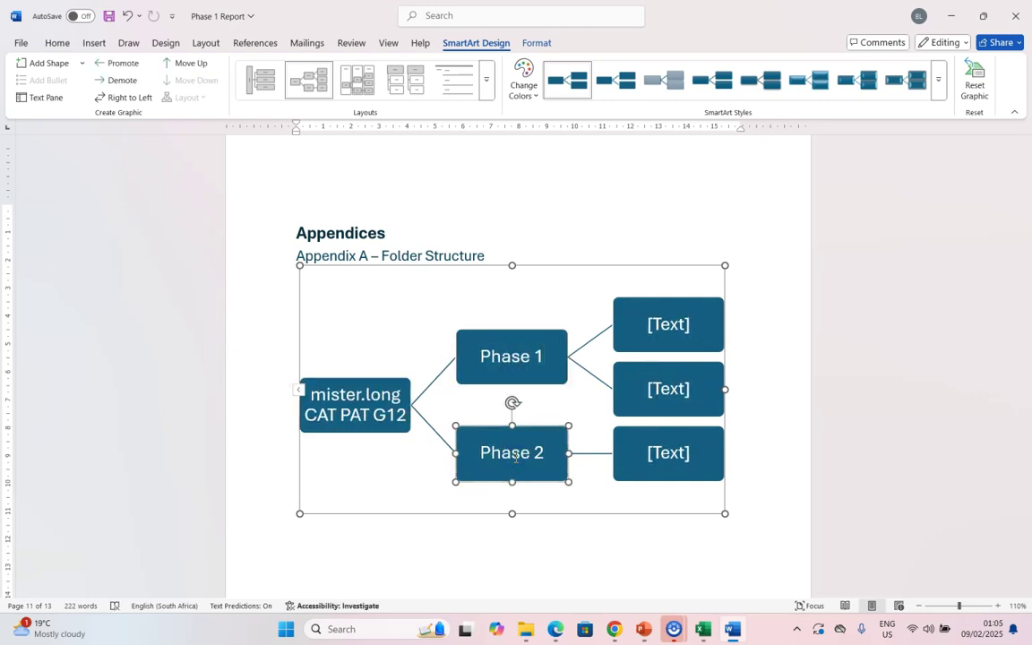
Add another second-level box after Phase 2 in the folder diagram and label it "Phase 3".
click(82, 63)
click(67, 82)
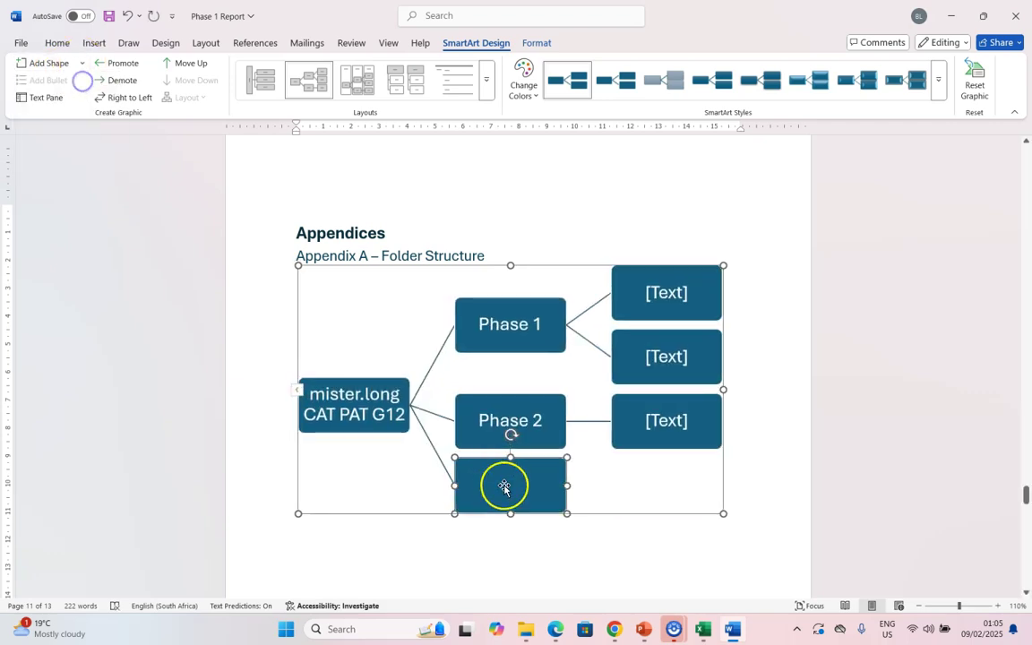
click(508, 485)
text(P)
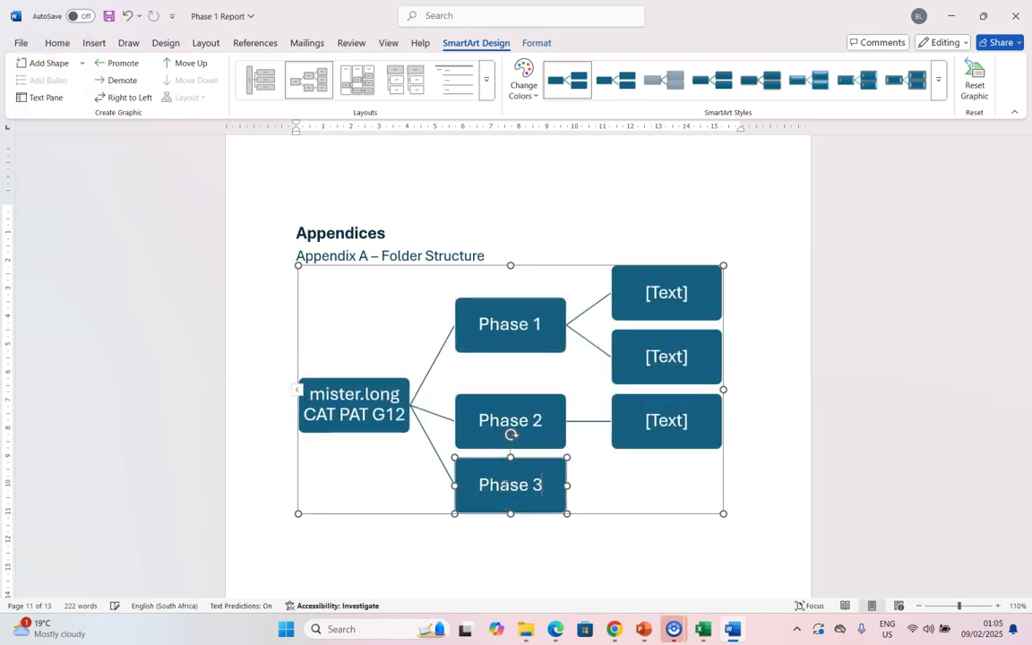
text(hase 3)
click(675, 293)
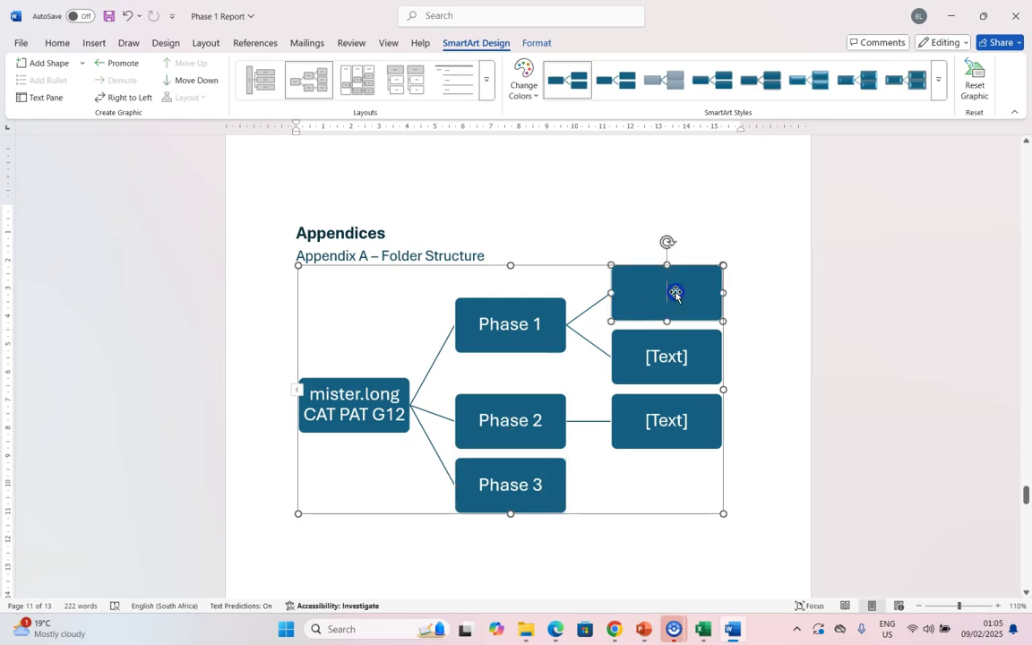
click(680, 351)
key(Tab)
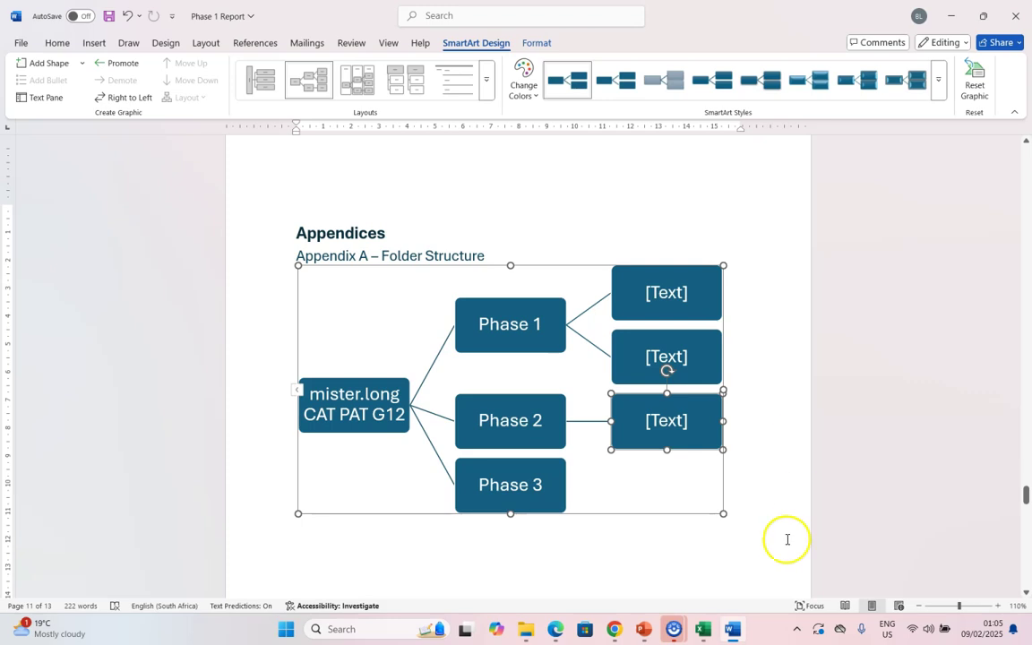
click(940, 88)
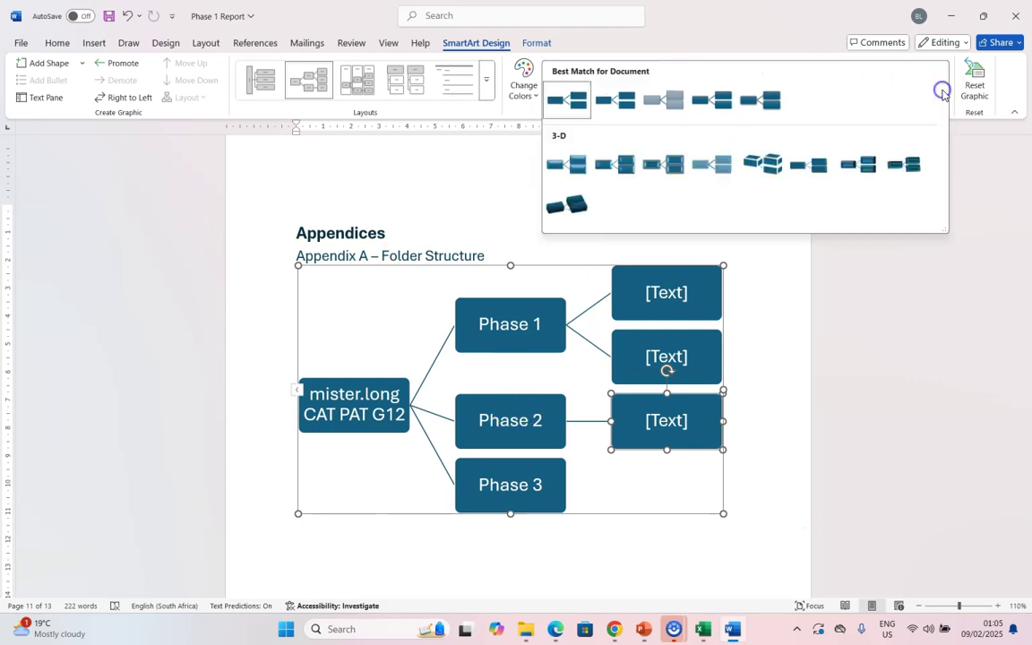
click(866, 54)
click(530, 95)
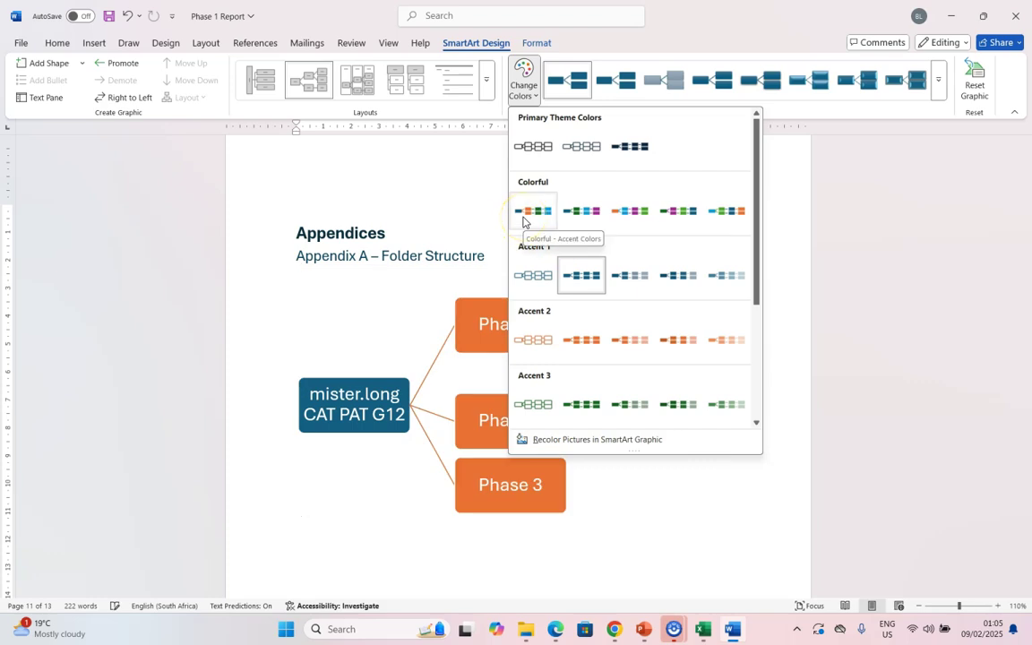
click(340, 313)
Recheck the appendix requirements in the guidelines and extend the Appendix C heading with "– Learner Declaration".
key(alt+Tab)
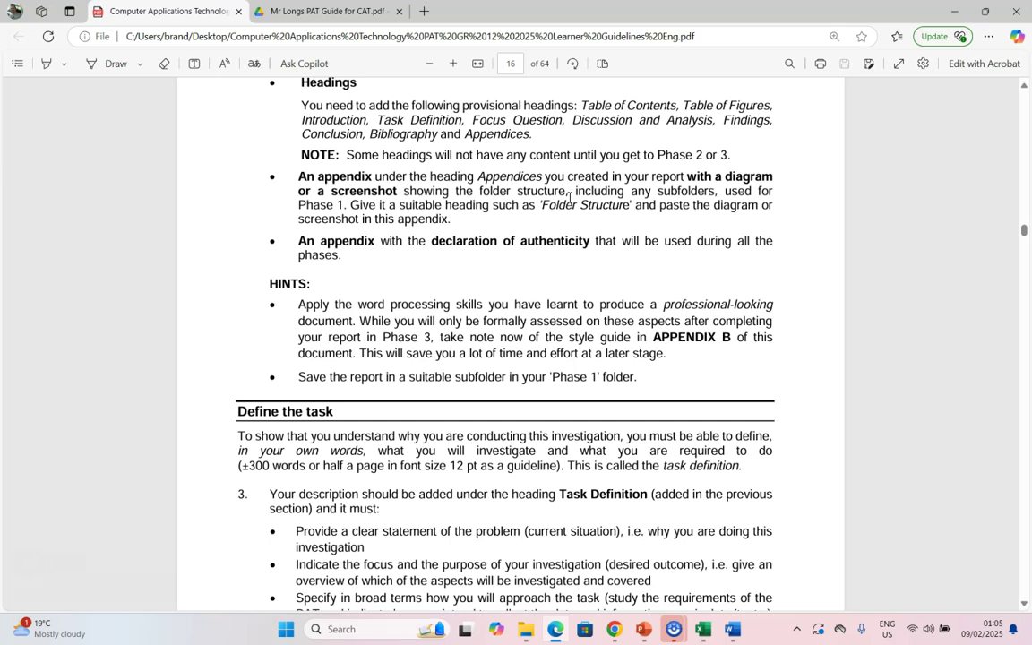
key(alt+Tab)
scroll(876, 380, down, 10)
drag(1027, 502, 1027, 556)
click(392, 413)
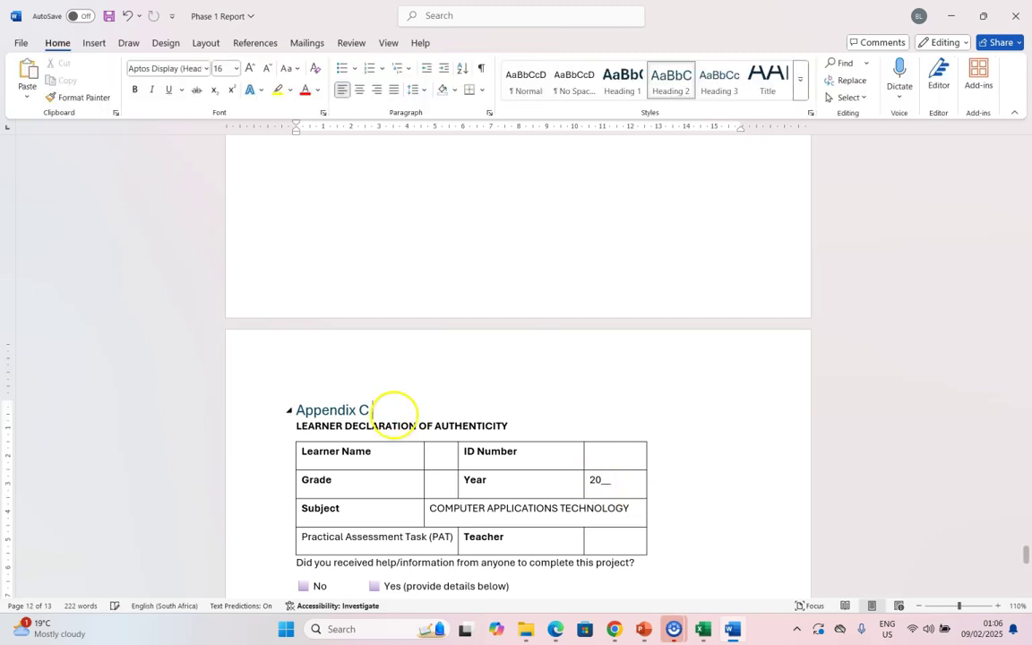
text(- Learner)
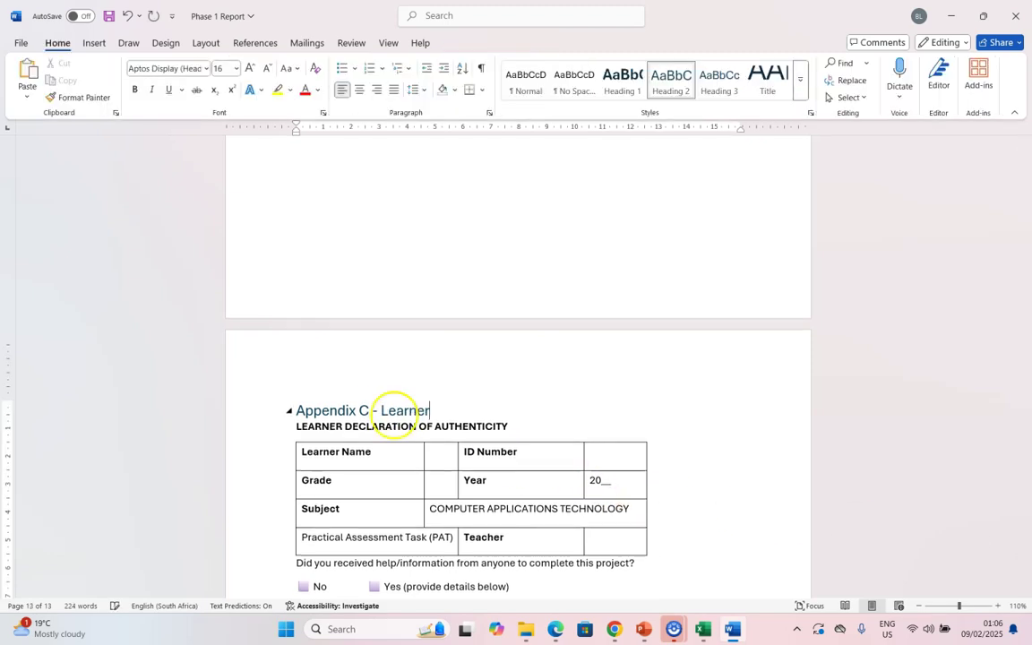
text( Decl)
Update the entire table of contents so it includes the extended Appendix A and Appendix C headings.
drag(1027, 555, 1027, 193)
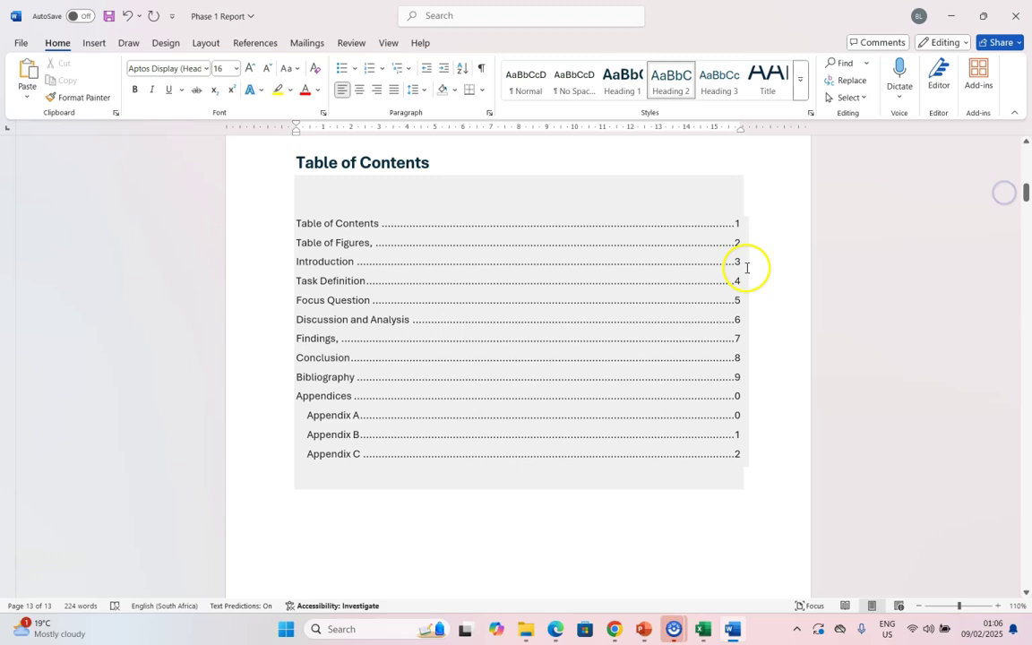
click(604, 166)
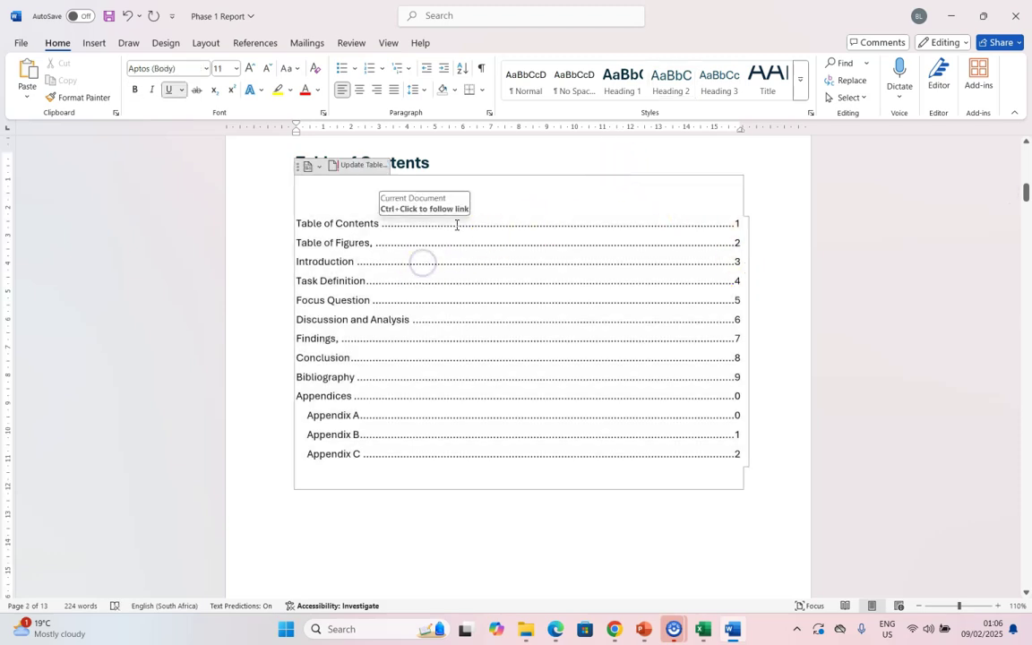
right_click(368, 240)
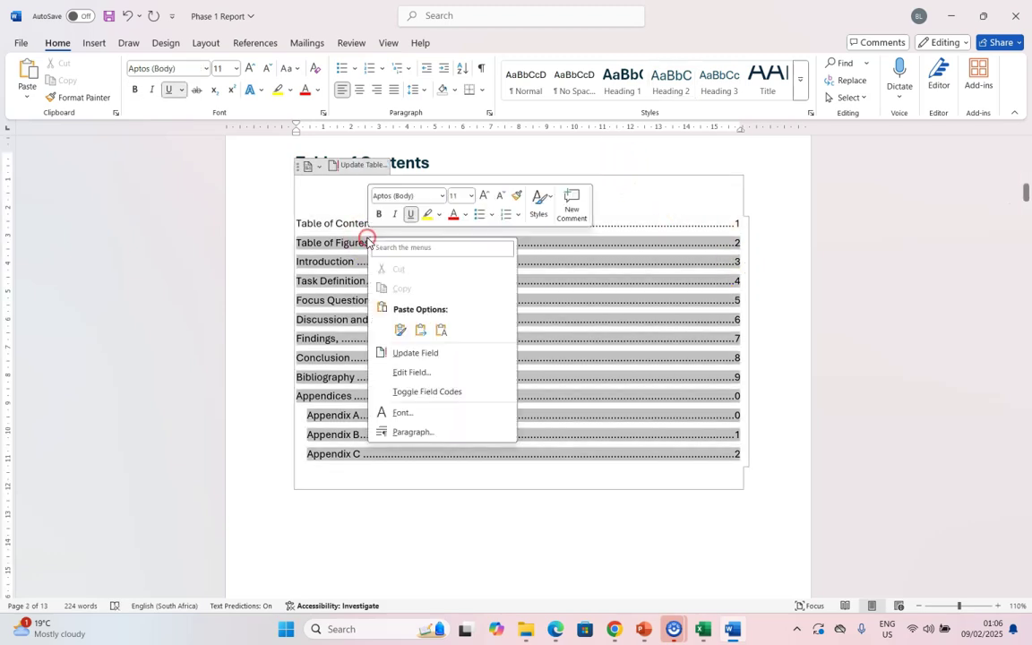
click(426, 355)
click(429, 309)
click(526, 334)
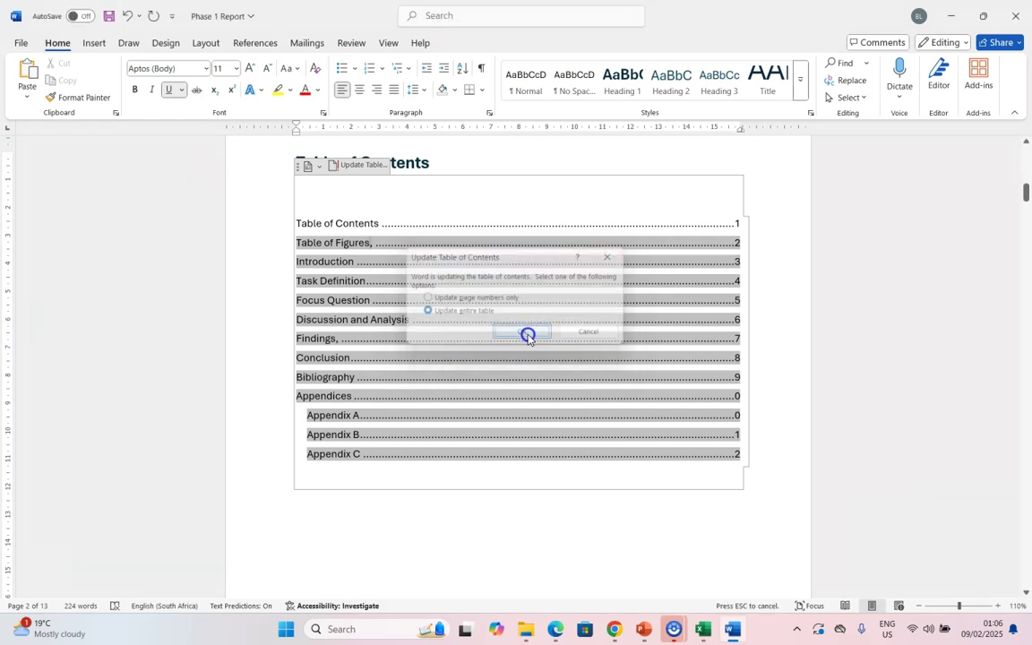
click(435, 444)
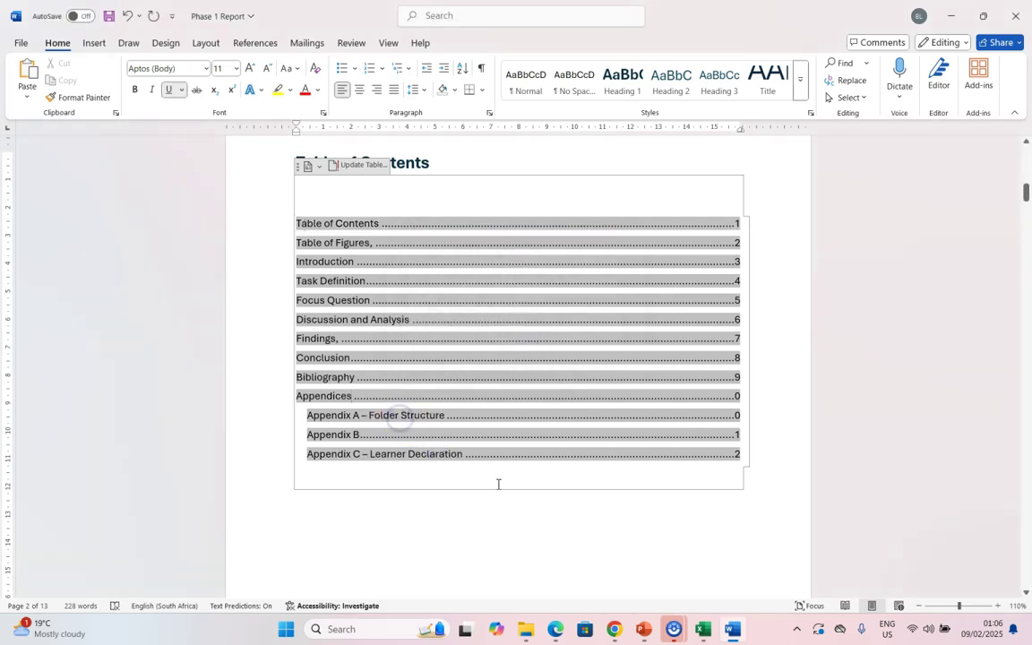
click(353, 396)
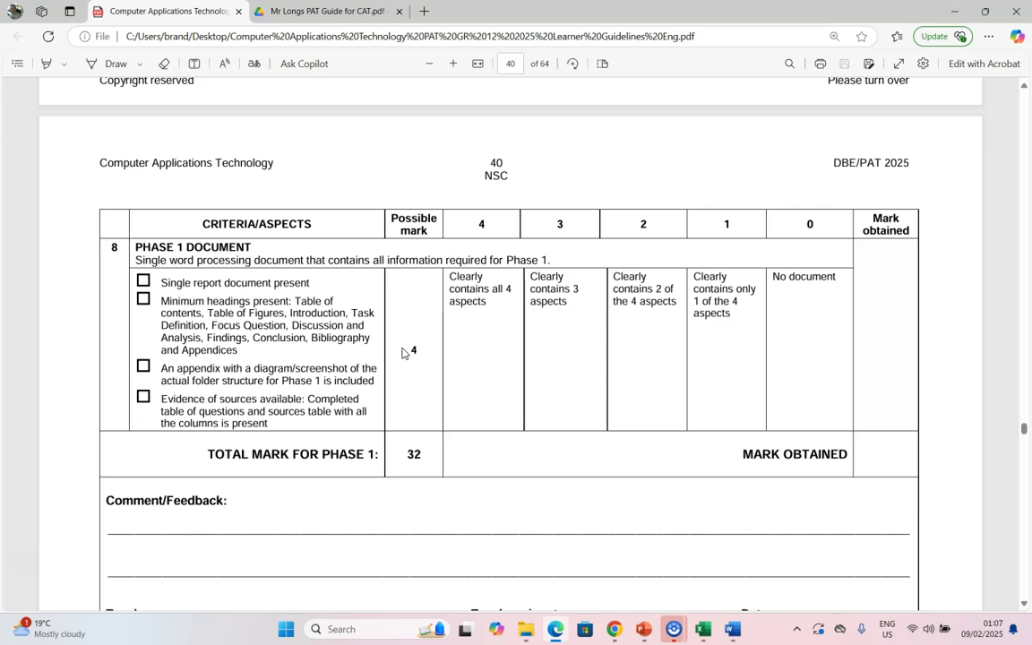
View the Mr Longs PAT Guide for CAT PDF open in the browser.
key(ctrl+Tab)
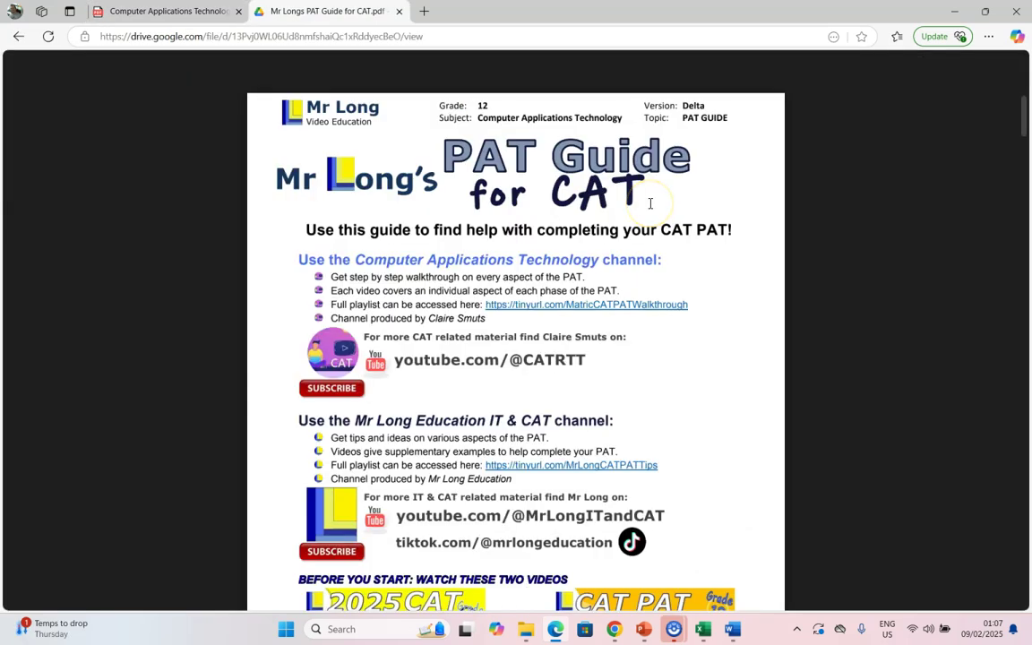